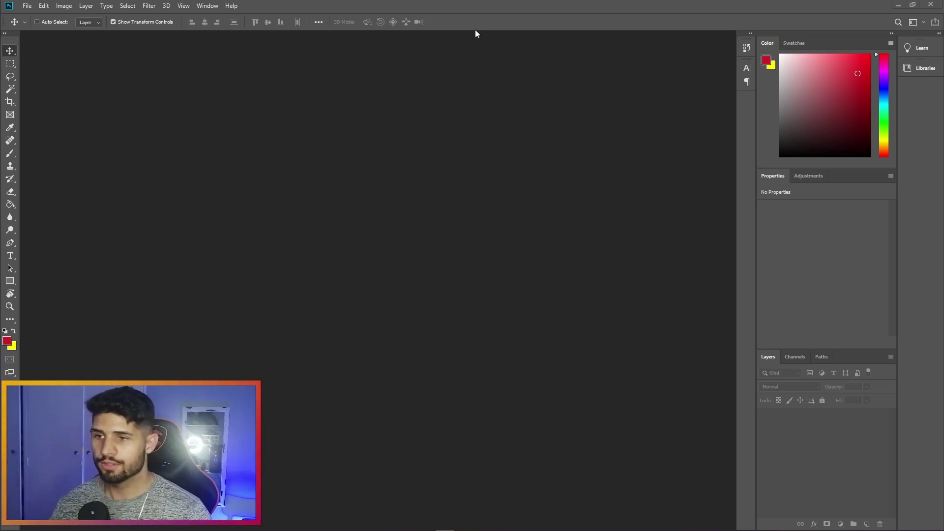
Create a new document named "Cyberpunk 2077", 1920 × 1080 pixels at 300 pixels/inch
left_click(27, 6)
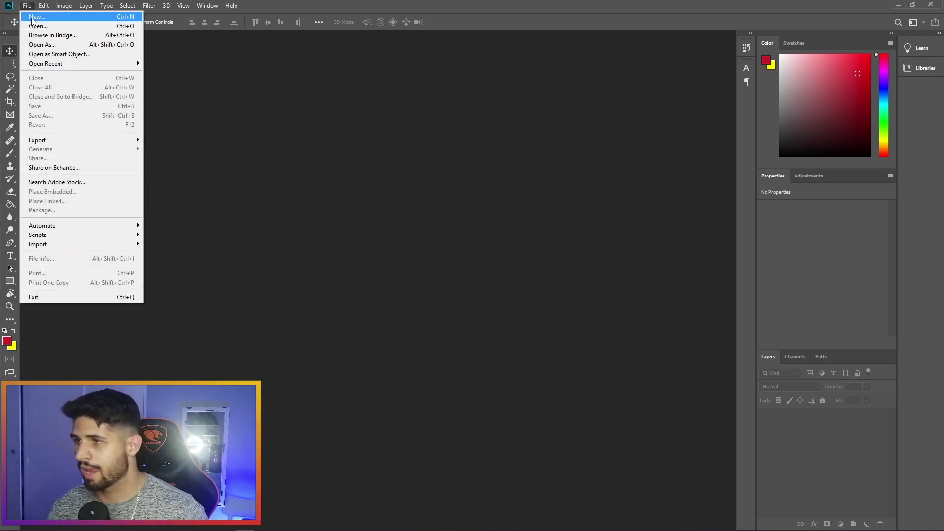
left_click(34, 19)
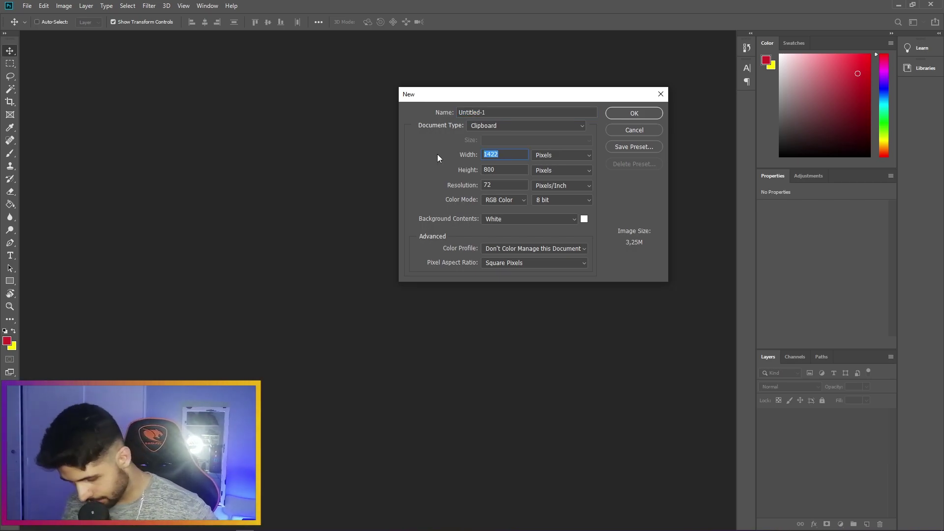
type("1920")
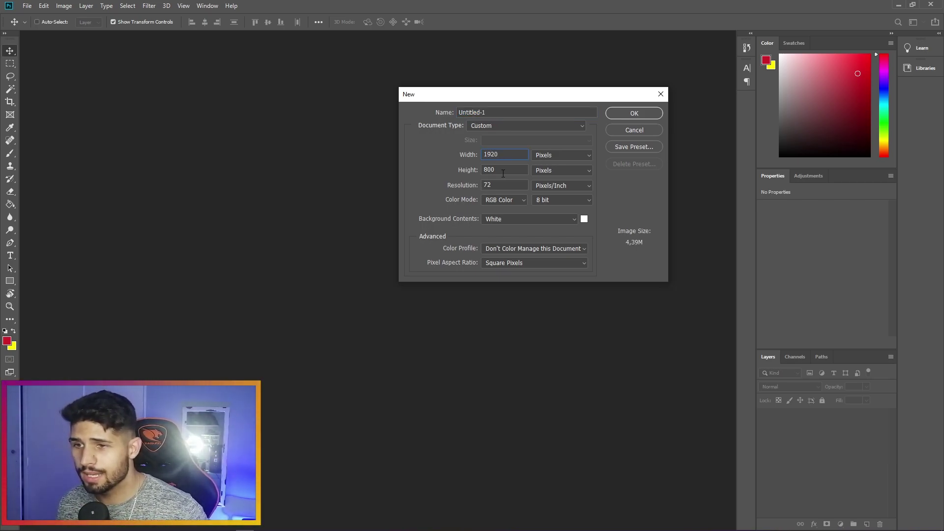
type("1080")
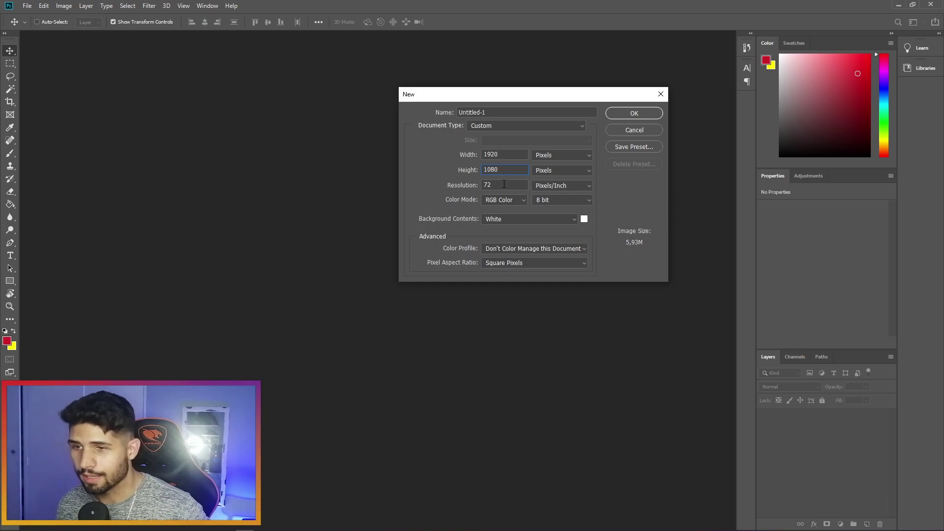
type("300")
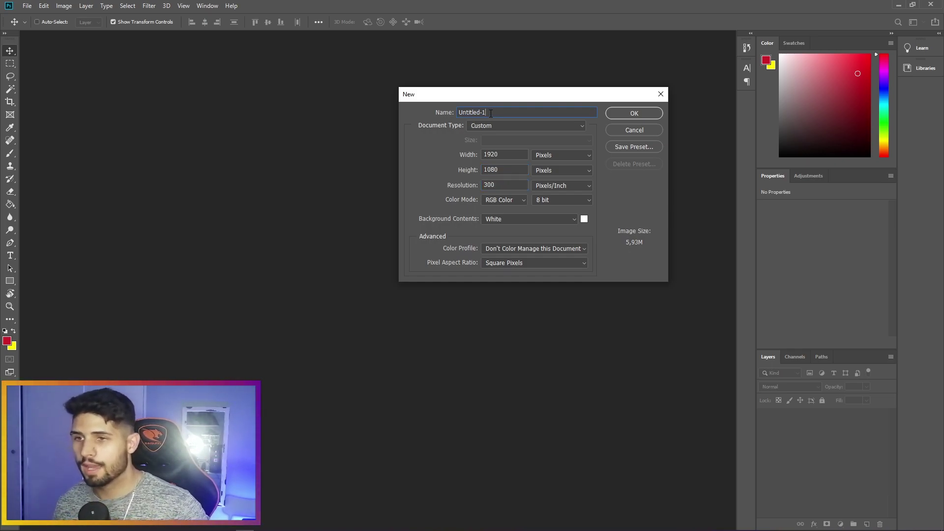
type("Cyberp")
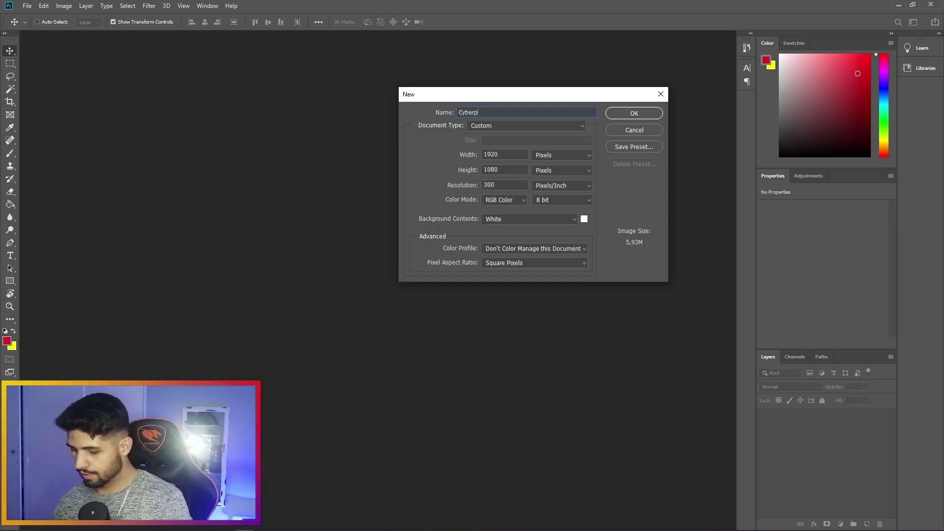
type("unk 2077")
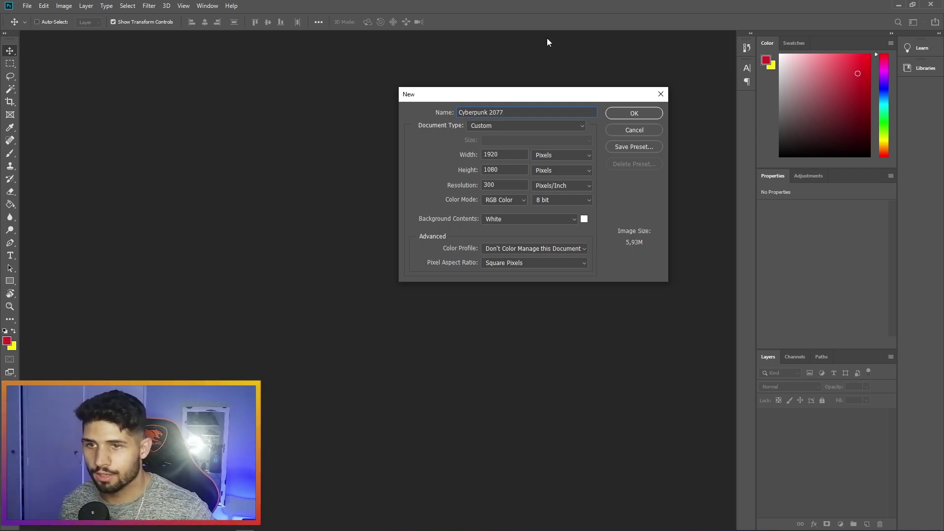
left_click(633, 114)
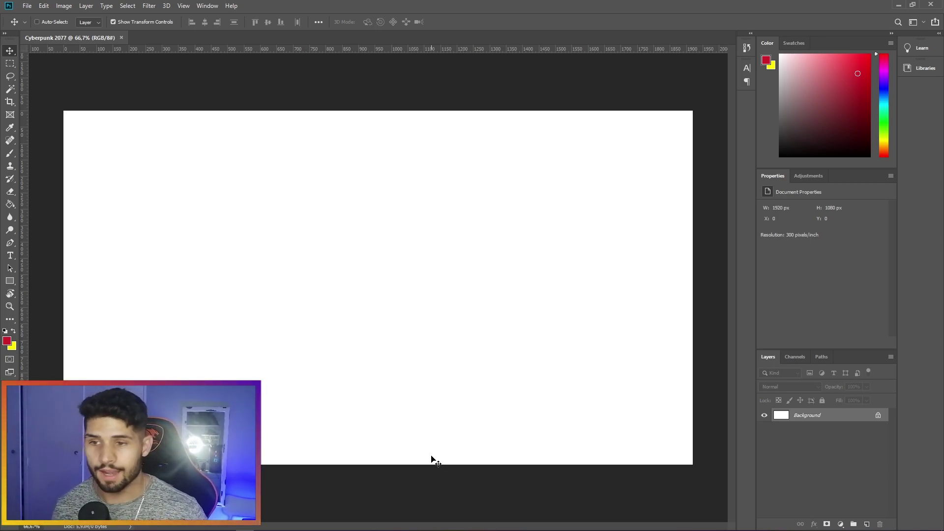
Switch to Snipping Tool and capture the Cyberpunk cinematic trailer thumbnail as a reference image
mouse_move(162, 529)
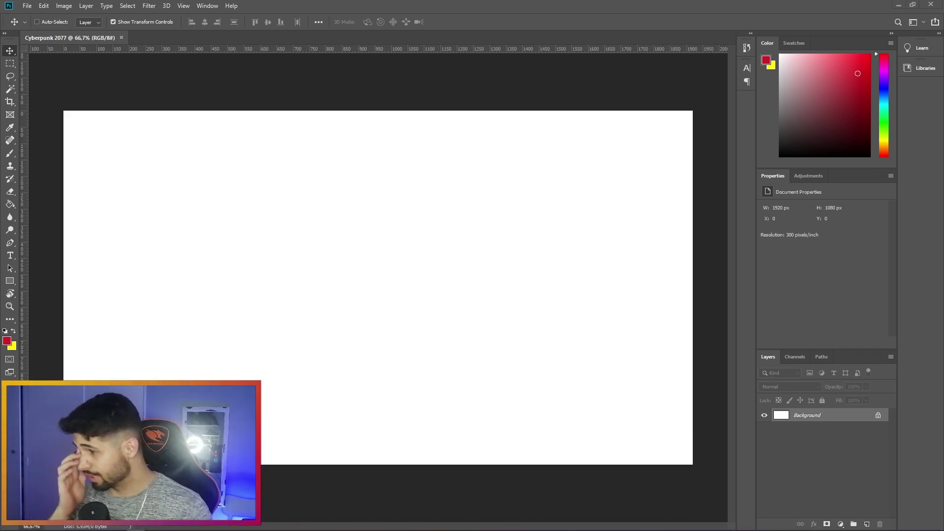
mouse_move(371, 529)
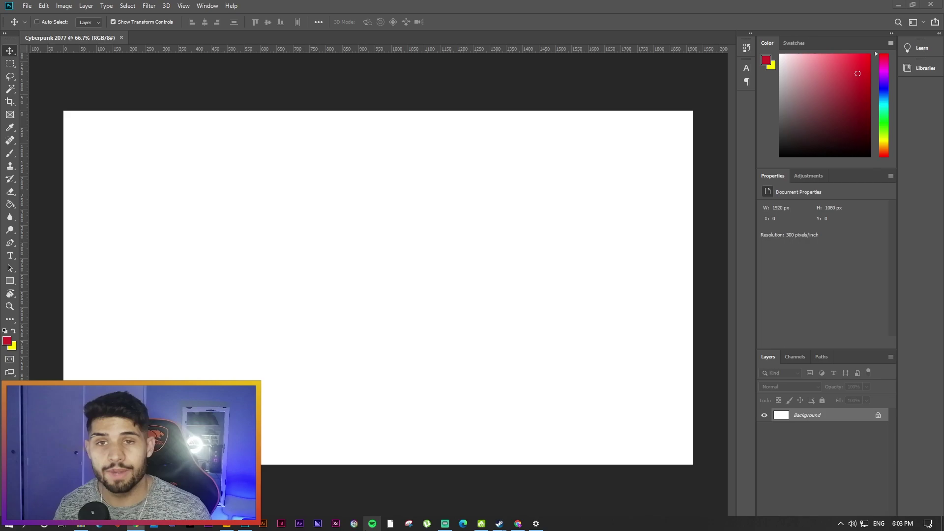
mouse_move(524, 524)
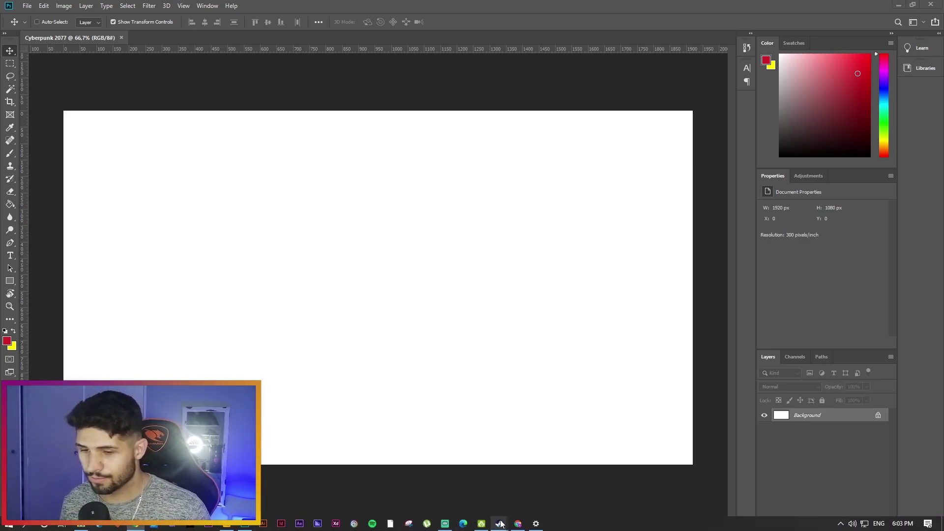
left_click(412, 524)
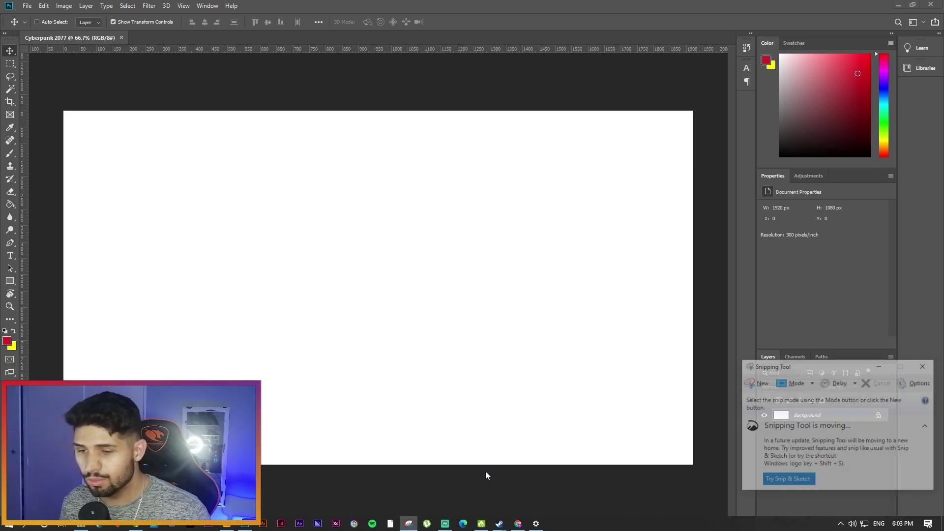
left_click(753, 377)
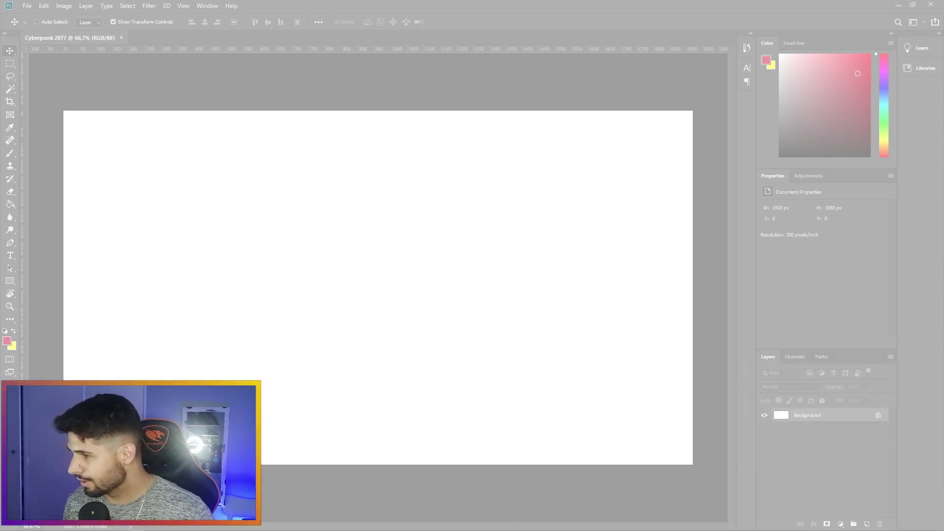
key("Escape")
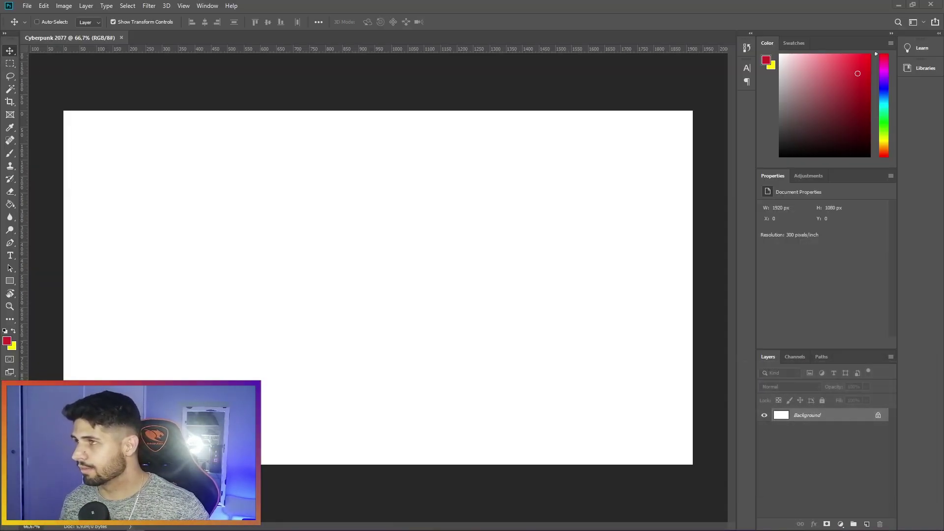
Paste the captured thumbnail into the Cyberpunk 2077 document and enlarge it around its centre to about 1622 × 939 px
key("ctrl+v")
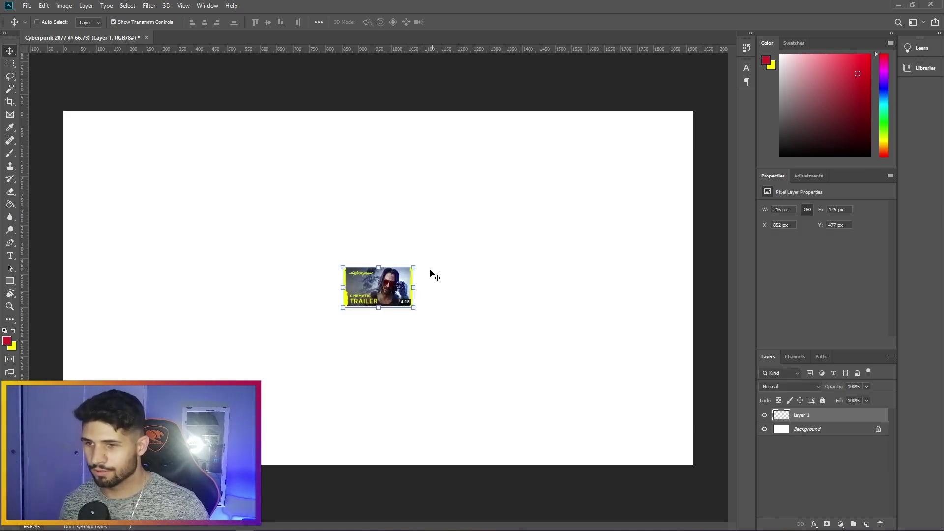
left_click_drag(413, 267, 664, 170)
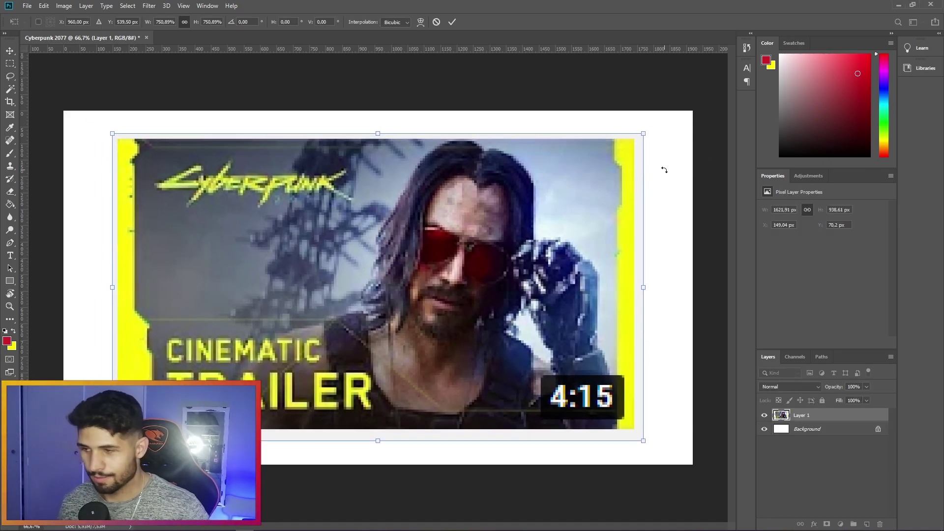
key("Return")
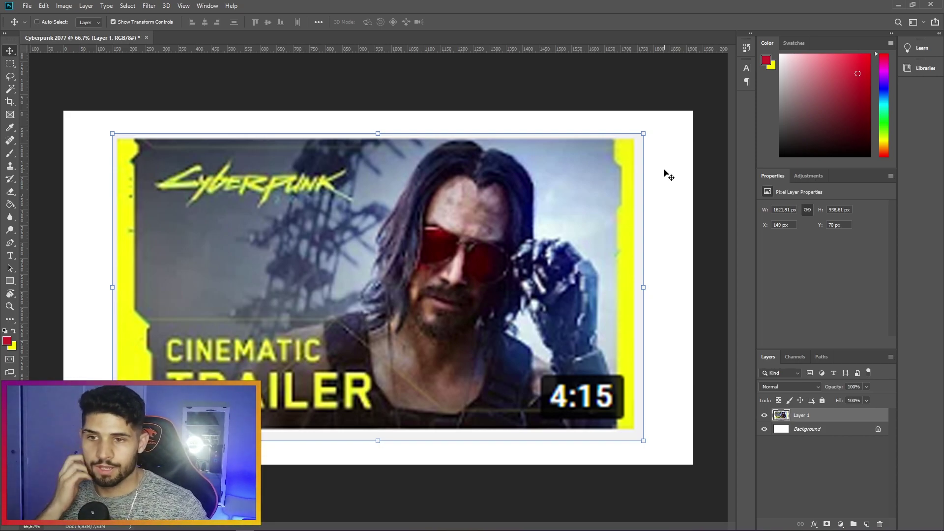
Rotate the trailer image -90°, shift it upward and stretch it to about 2082 px wide so its yellow border spans the canvas
left_click_drag(650, 132, 252, 67)
left_click_drag(406, 257, 418, 177)
left_click_drag(535, 208, 721, 219)
key("Return")
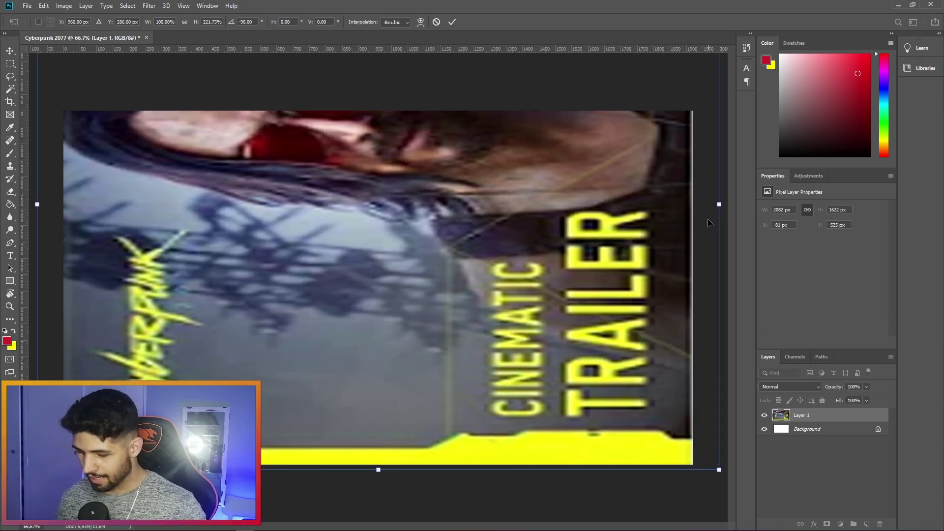
Add an empty layer between the Background and the trailer image, and move the trailer image up to leave a white strip below its yellow border
left_click(824, 429)
left_click(867, 524)
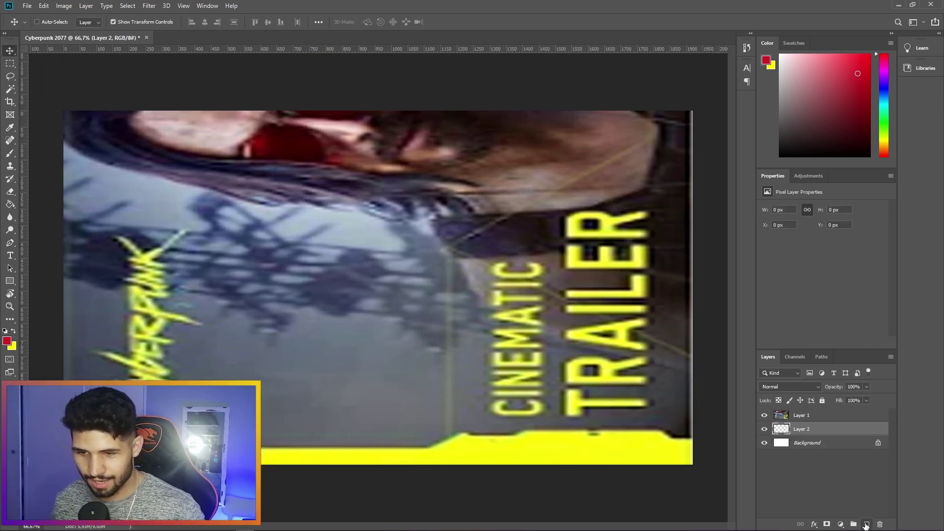
key("c")
key("v")
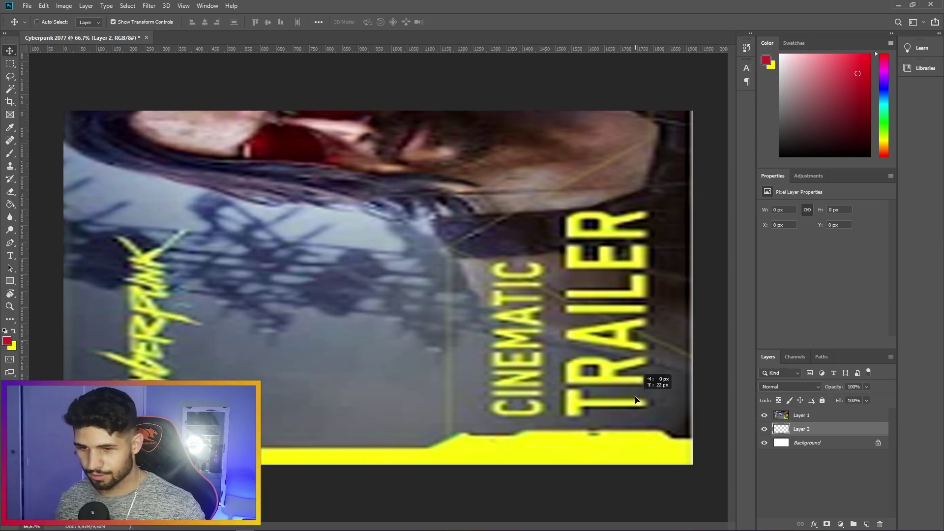
left_click(819, 417)
left_click_drag(690, 415, 641, 388)
Trace the jagged upper edge of the yellow border with the Pen tool and continue the path around below the canvas
key("p")
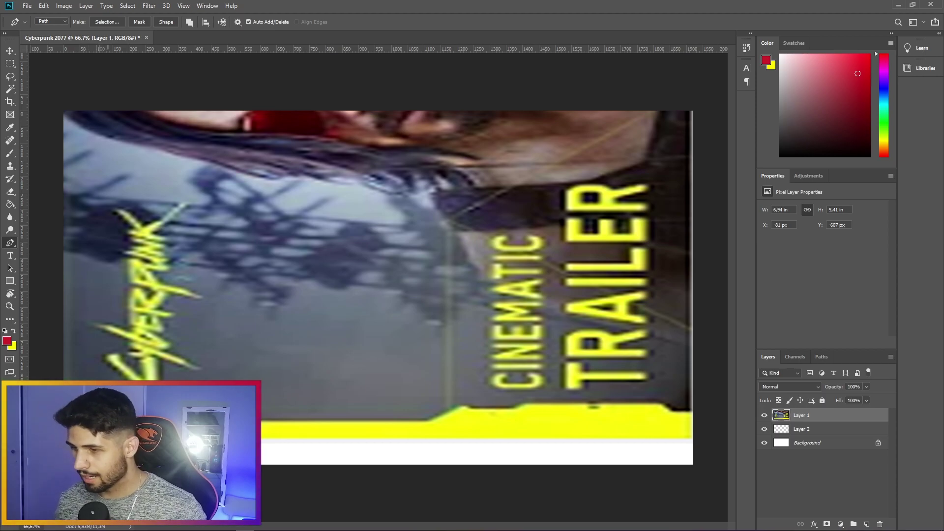
left_click(64, 420)
left_click(292, 419)
left_click(301, 423)
left_click(314, 421)
left_click(431, 420)
left_click(462, 406)
left_click(468, 407)
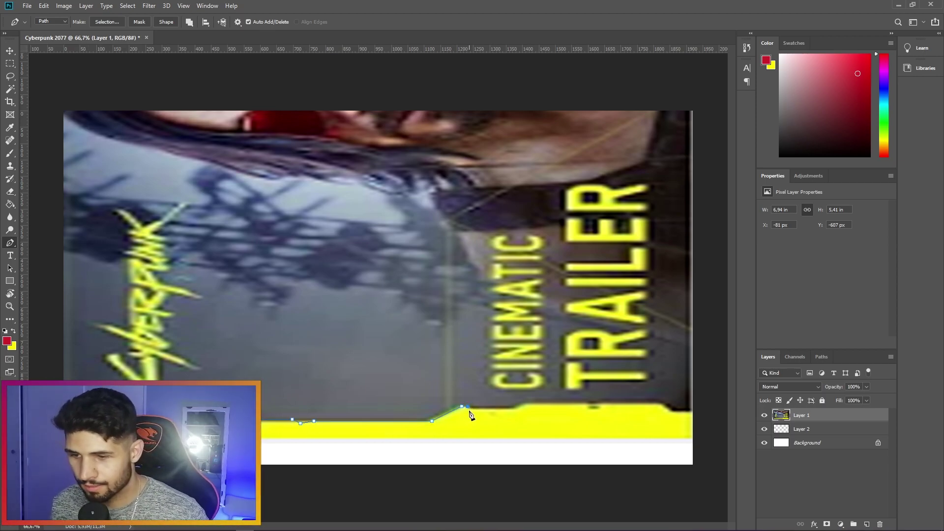
left_click(515, 409)
left_click(525, 403)
left_click(589, 404)
left_click(593, 408)
left_click(599, 407)
left_click(601, 402)
left_click(663, 402)
left_click(668, 411)
left_click(701, 411)
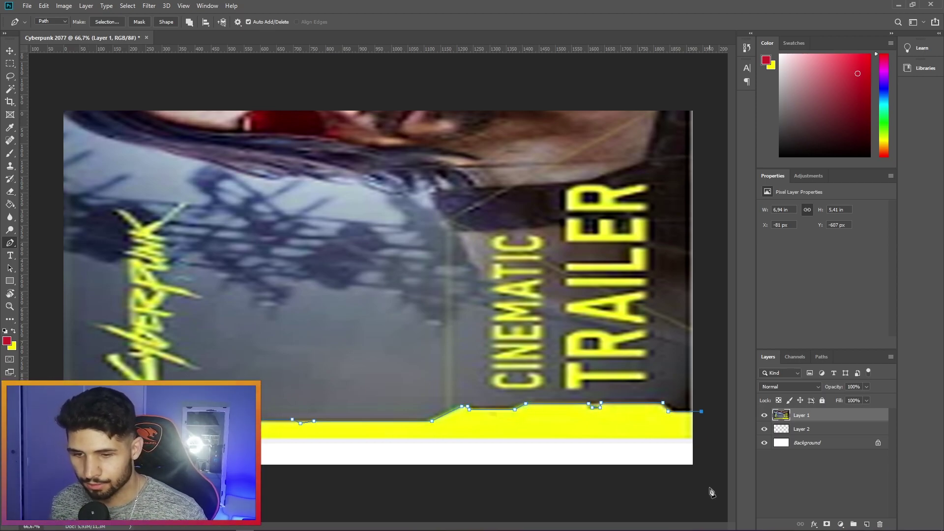
left_click(709, 488)
Convert the traced path to a selection and fill the white strip inside it with yellow on the trailer image layer
right_click(103, 440)
left_click(136, 272)
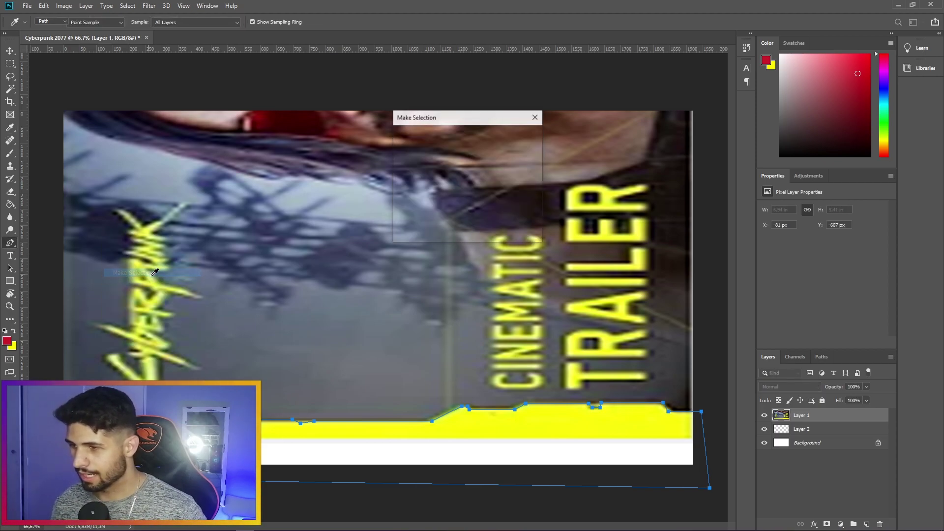
key("Return")
key("g")
key("x")
left_click(544, 447)
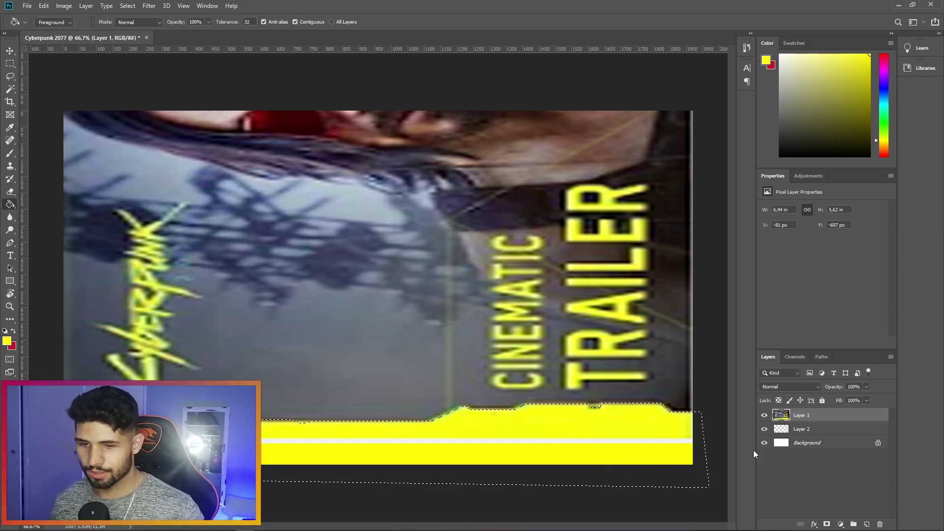
Hide the trailer image layer, fill the selection with yellow on the empty Layer 2, and deselect
key("v")
left_click(763, 415)
key("z")
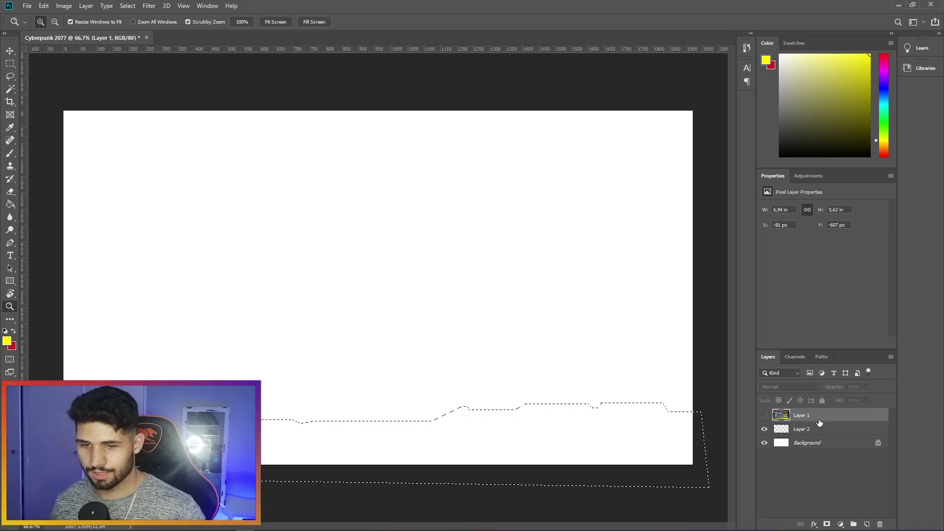
left_click(816, 429)
key("g")
left_click(600, 440)
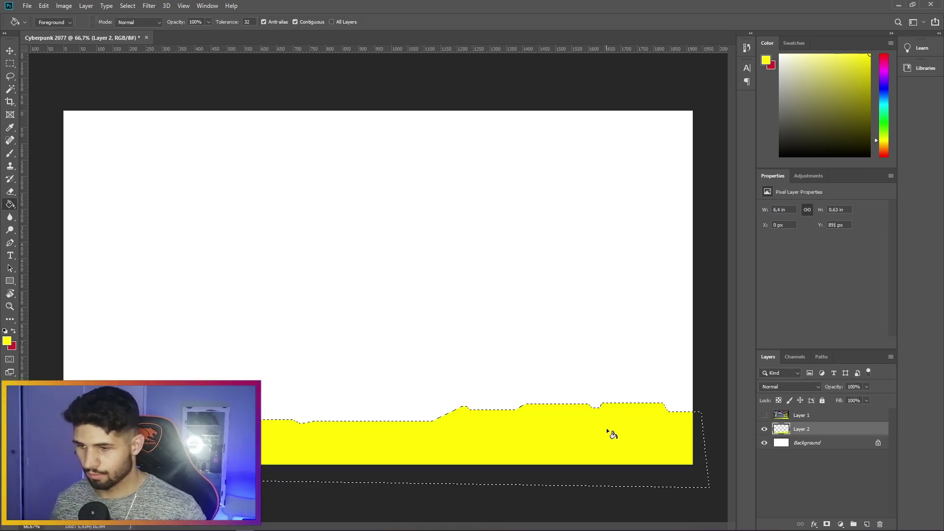
key("ctrl+d")
Stretch the yellow shape upward to about 114% of its height, keeping its lower edge on the canvas border
key("v")
scroll(624, 373, "down", 2)
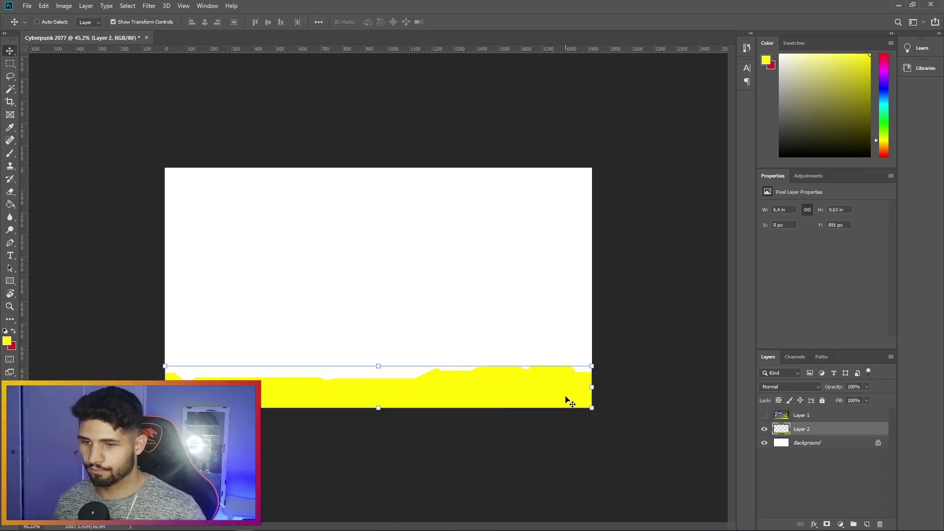
mouse_move(377, 367)
left_mouse_down()
mouse_move(379, 335)
mouse_move(380, 367)
mouse_move(381, 358)
left_mouse_up()
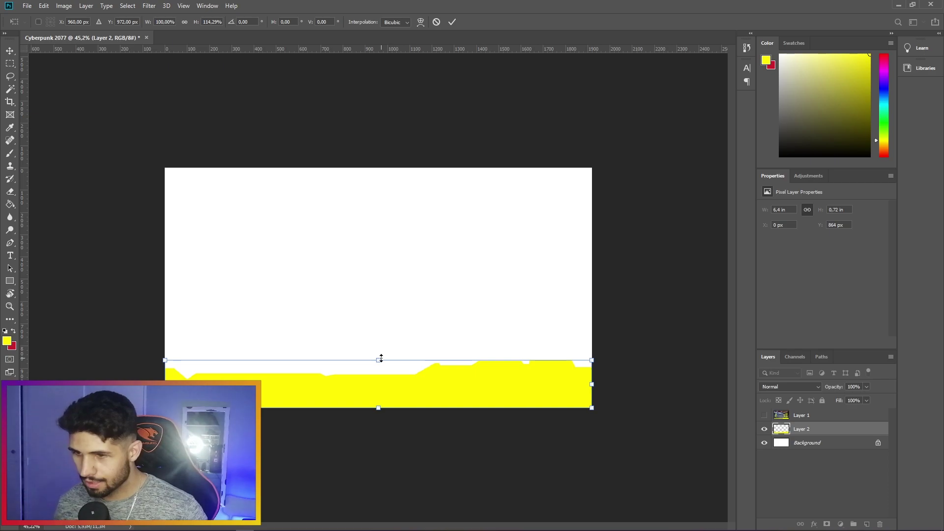
key("Return")
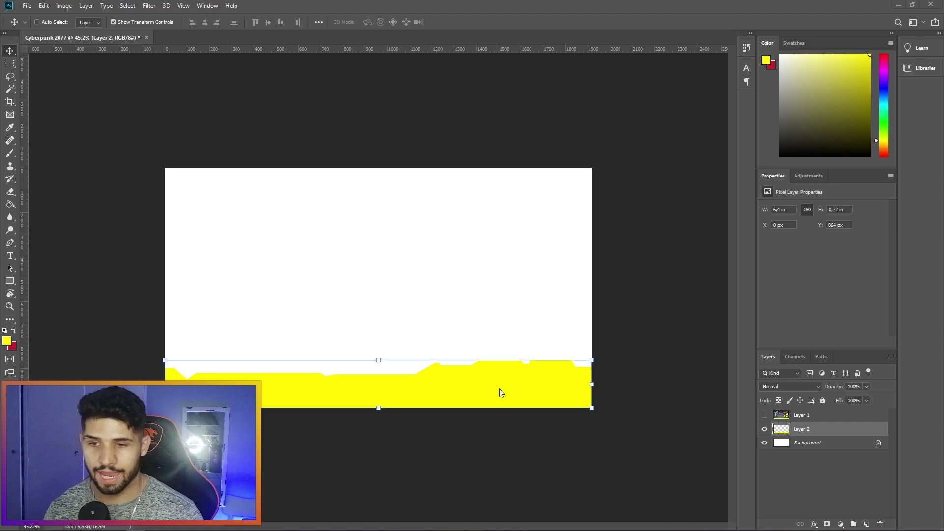
Paste the Cyberpunk street image, place its layer beneath the yellow shape, and scale it to about 135% to fill the canvas
key("ctrl+v")
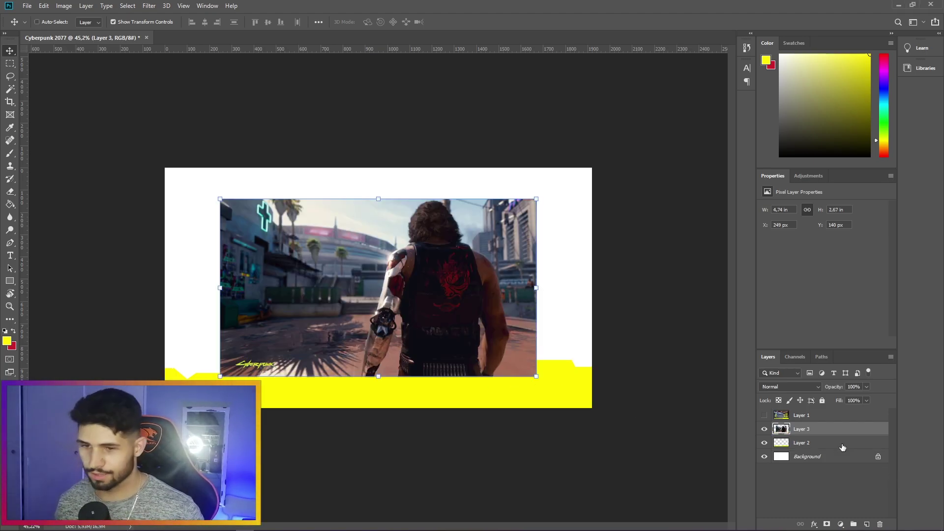
left_click_drag(817, 435, 817, 448)
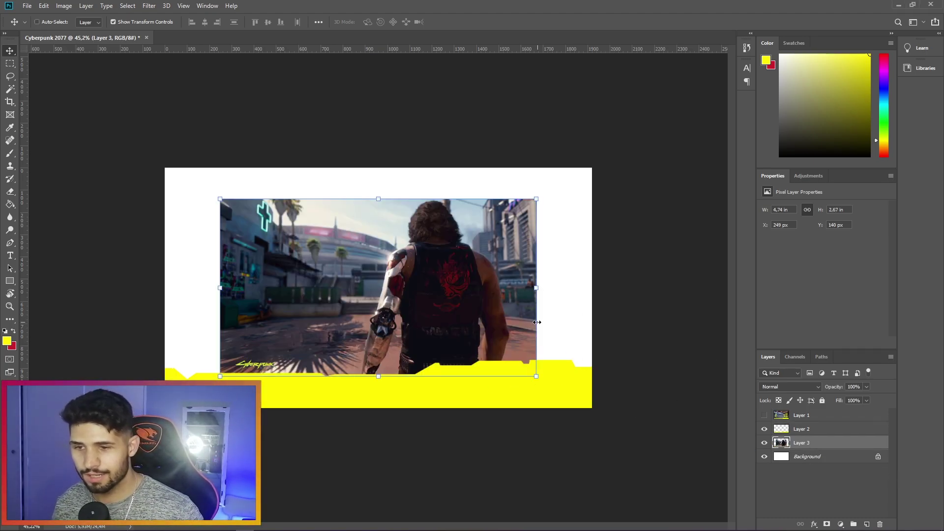
left_click_drag(539, 293, 593, 289)
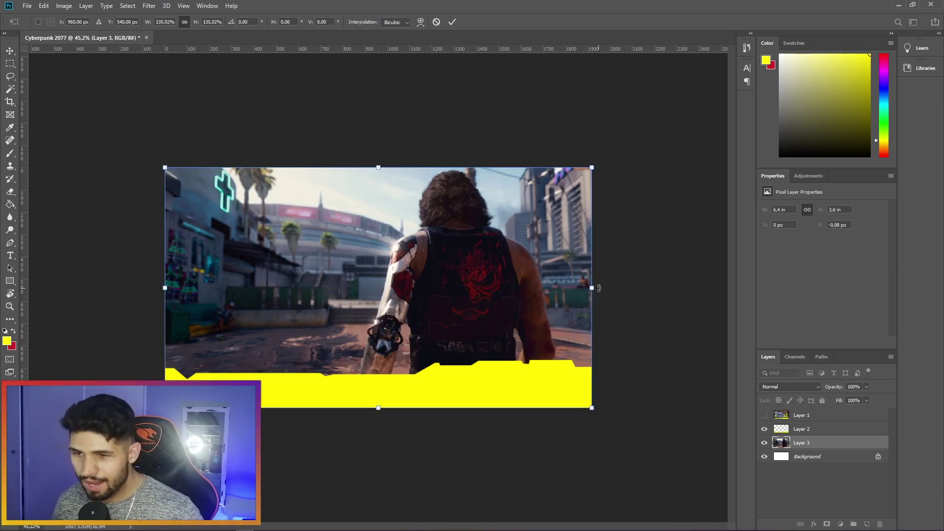
key("Return")
Set the opacity of the yellow shape's layer to 70%
left_click(820, 429)
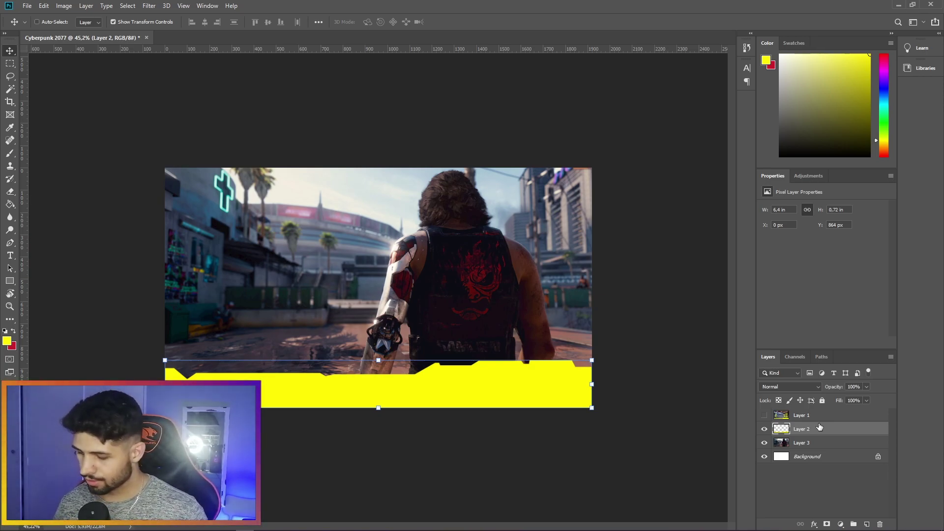
key("7")
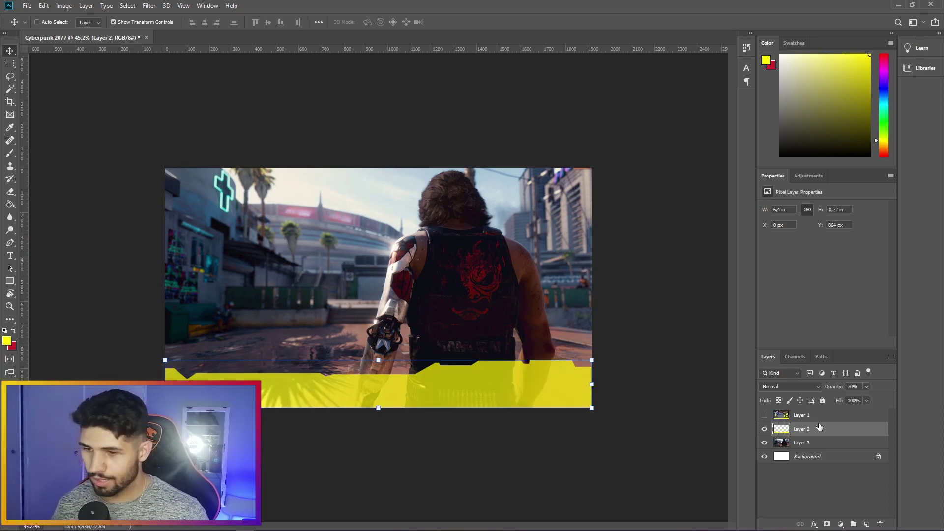
Scale the street image on Layer 3 up slightly, keeping its upper edge on the canvas border
left_click(805, 502)
key("z")
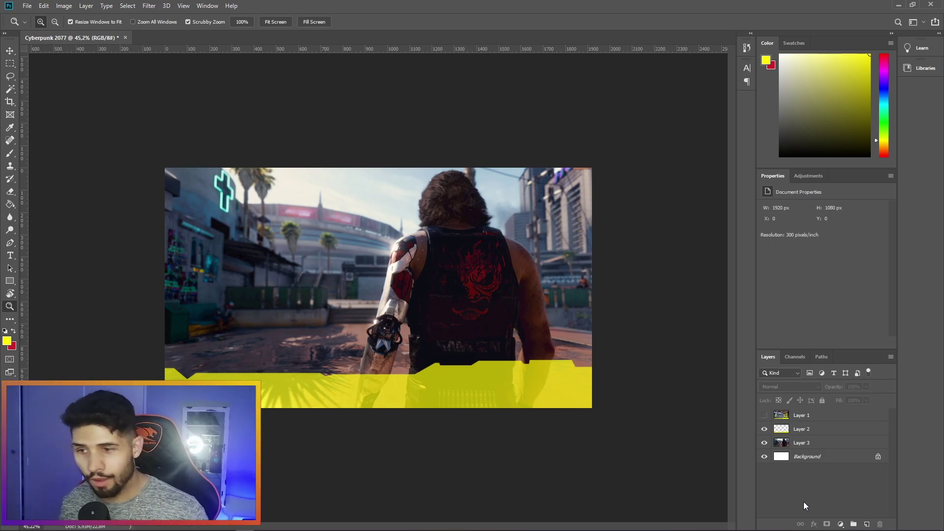
left_click(819, 444)
key("v")
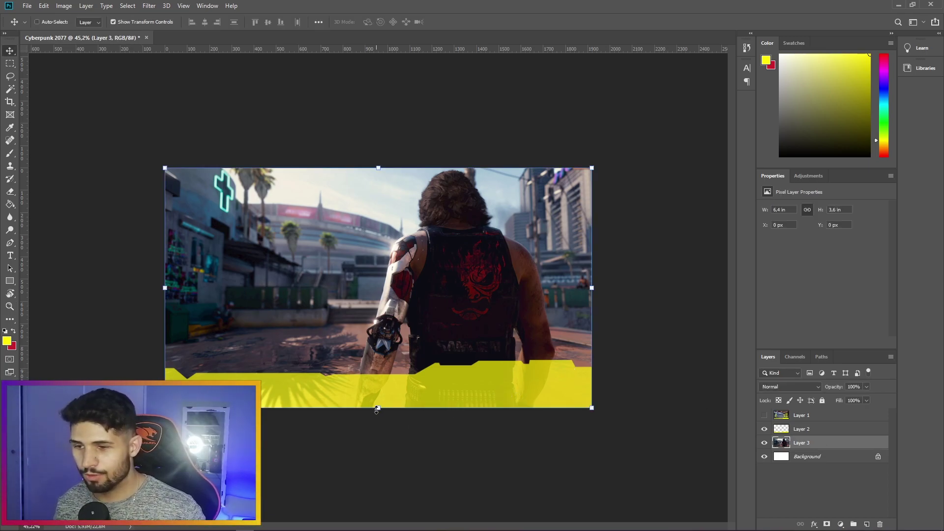
left_click_drag(377, 410, 442, 449)
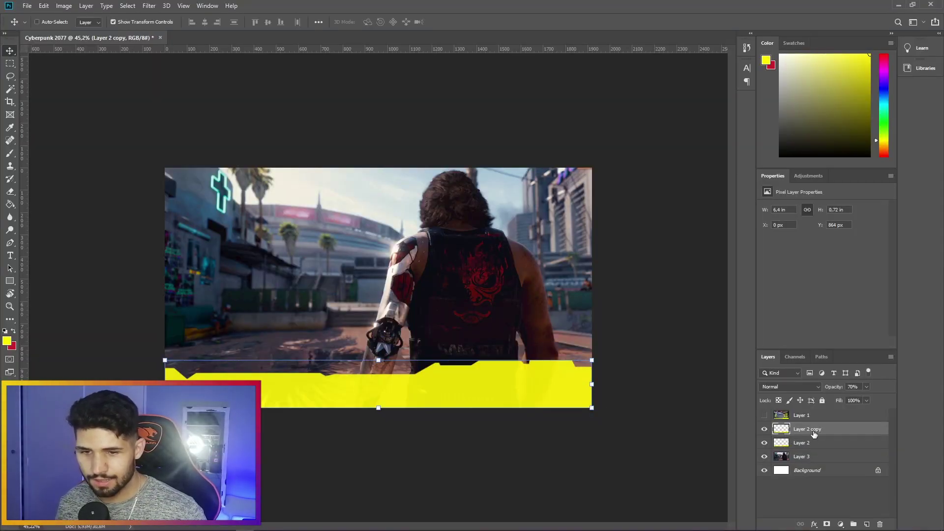
Place Layer 2 copy beneath Layer 2, shift it to X -20 px and Y 840 px, and widen it to about 6.53 in
left_click_drag(813, 433, 814, 447)
left_click_drag(573, 389, 574, 389)
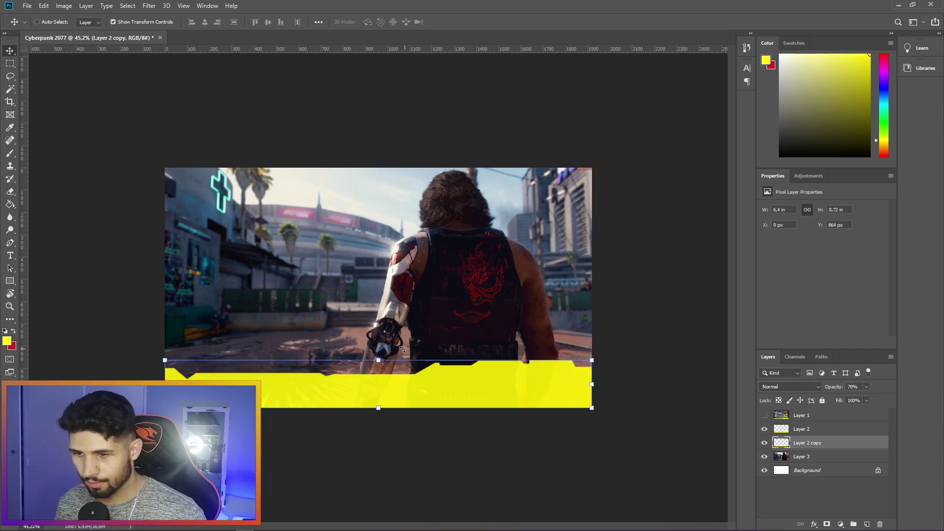
key("ctrl+t")
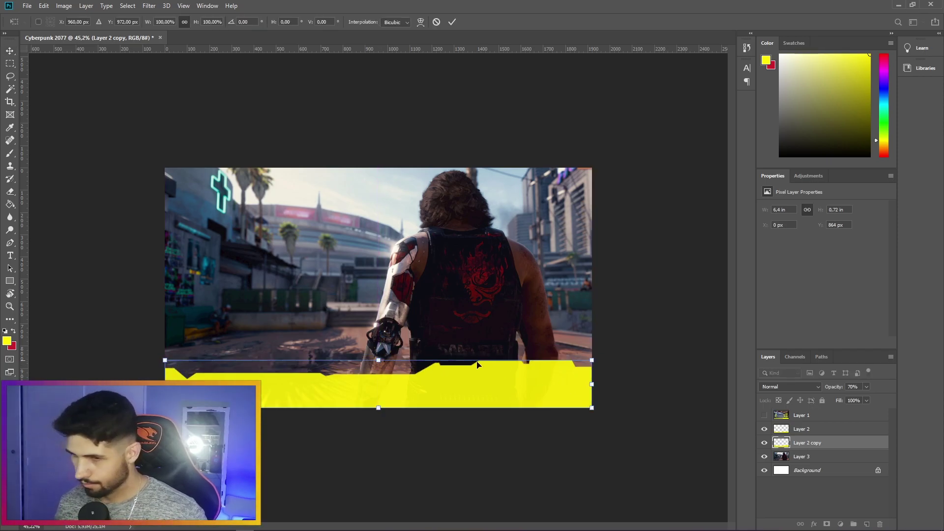
left_click_drag(497, 383, 499, 381)
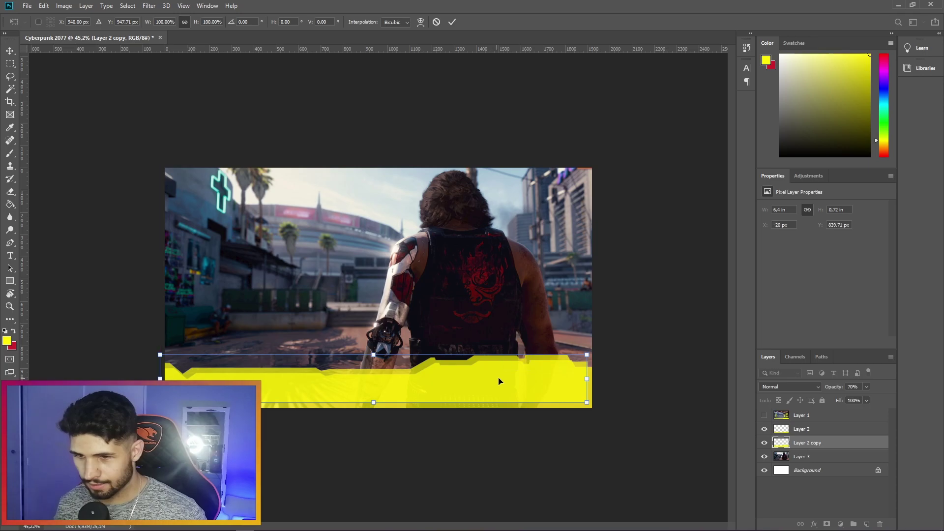
left_click_drag(585, 380, 595, 379)
key("Return")
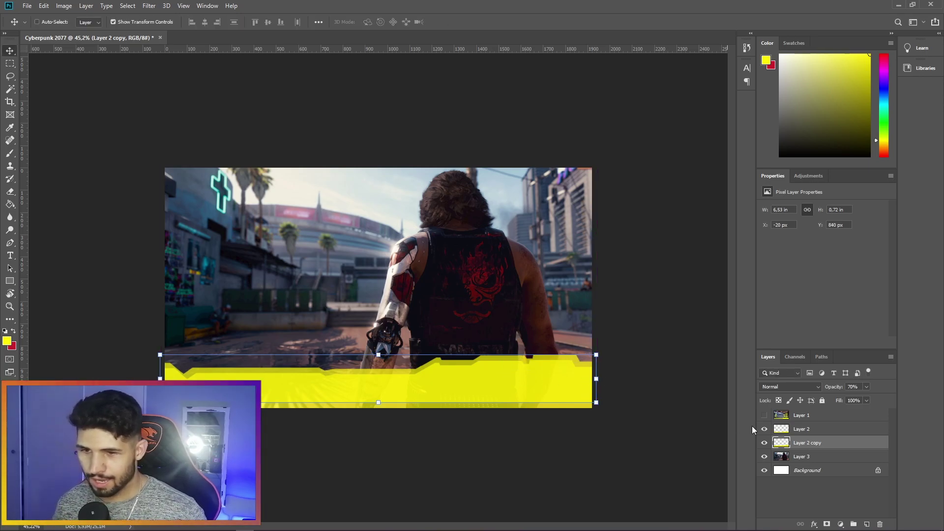
Add a Color Overlay of ff0000 to Layer 2 copy
right_click(824, 446)
left_click(869, 42)
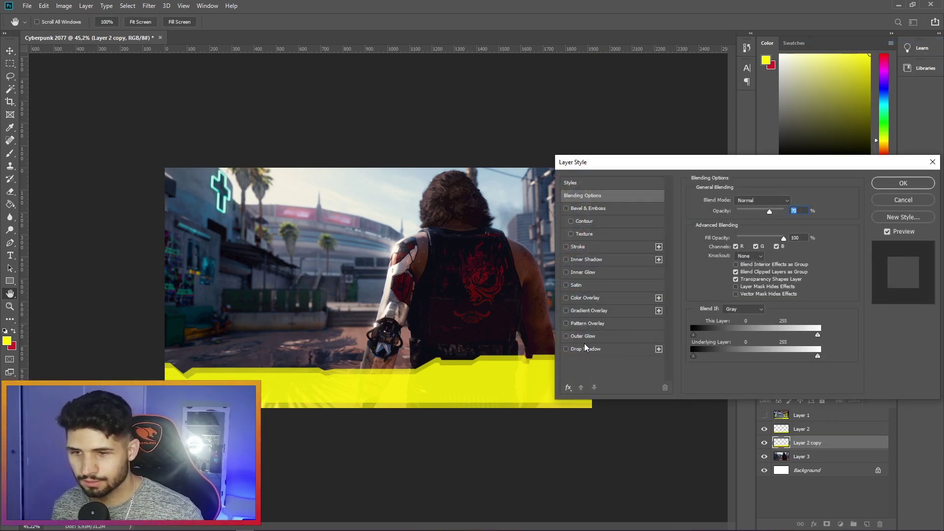
left_click(582, 298)
left_click(793, 204)
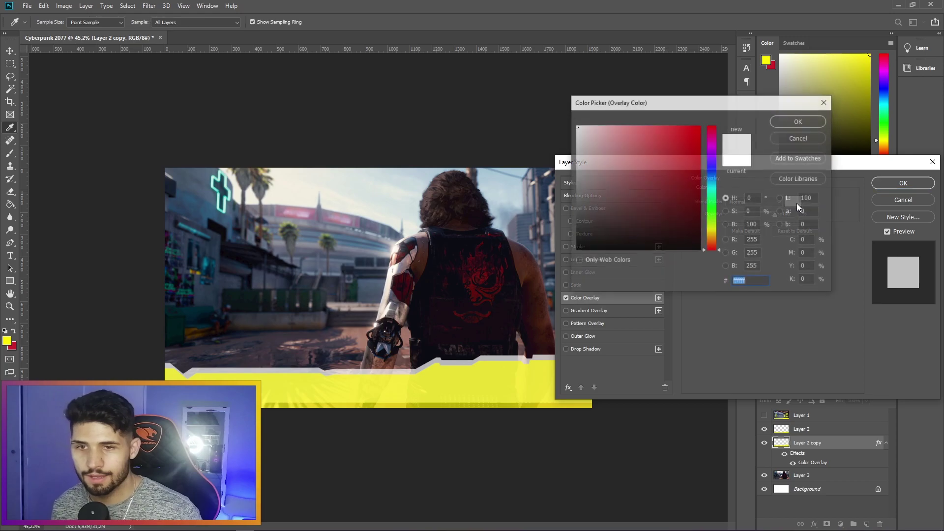
type("ff0000")
left_click(805, 120)
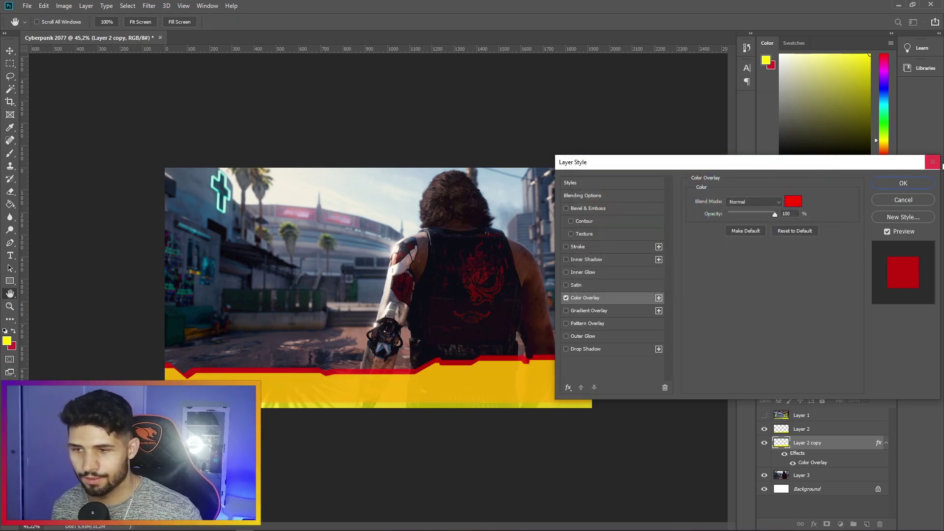
left_click(903, 185)
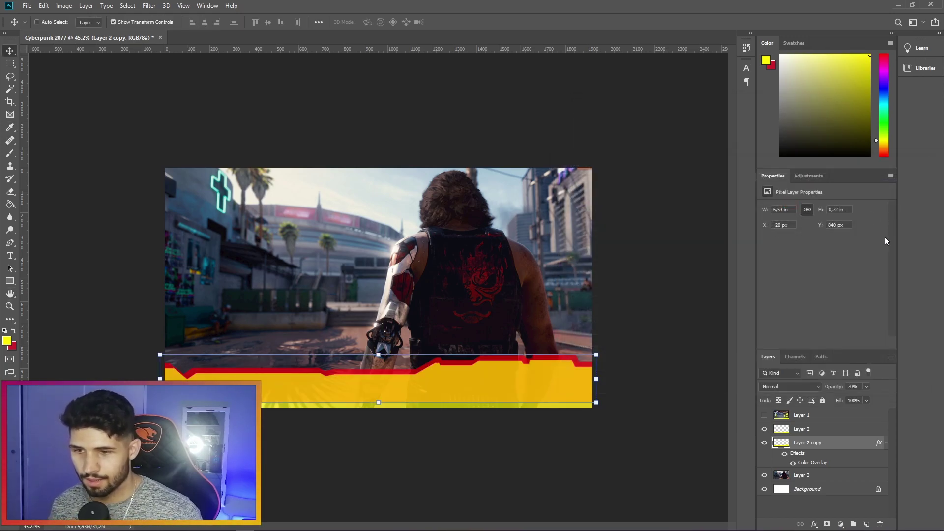
Load the yellow shape's outline as a selection and add it as a layer mask on Layer 2
left_click(799, 429)
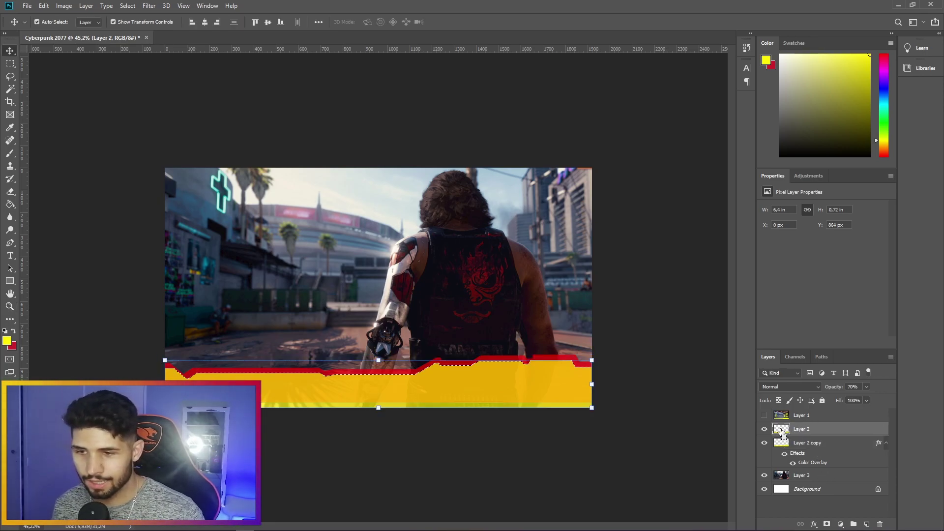
left_click(825, 444)
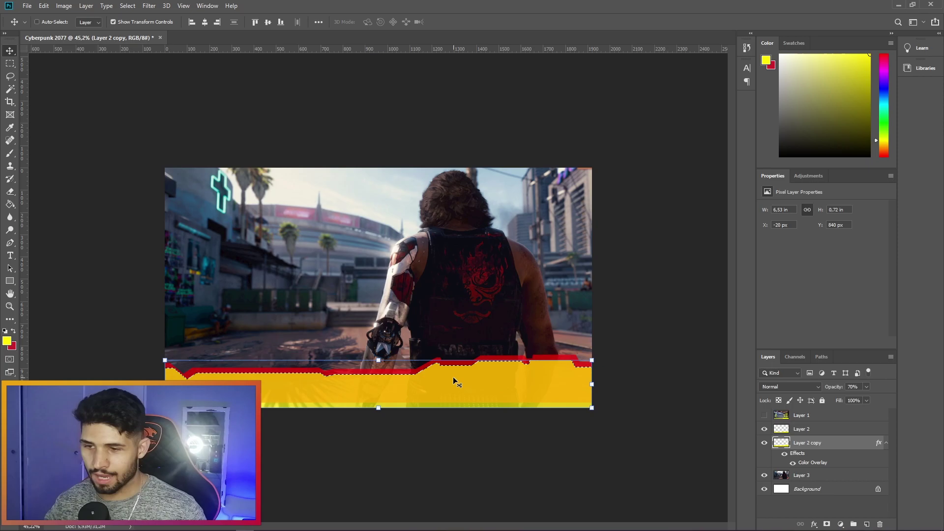
key("w")
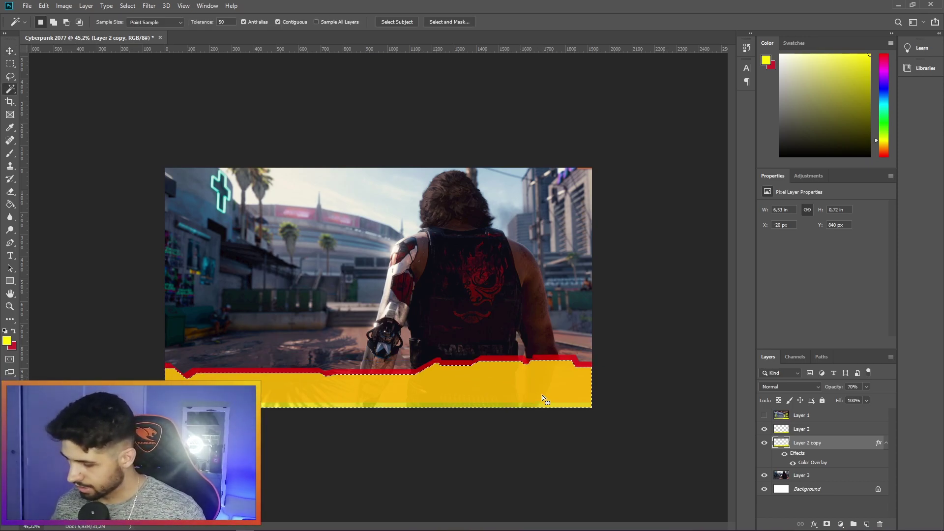
left_click(836, 429)
left_click(827, 525)
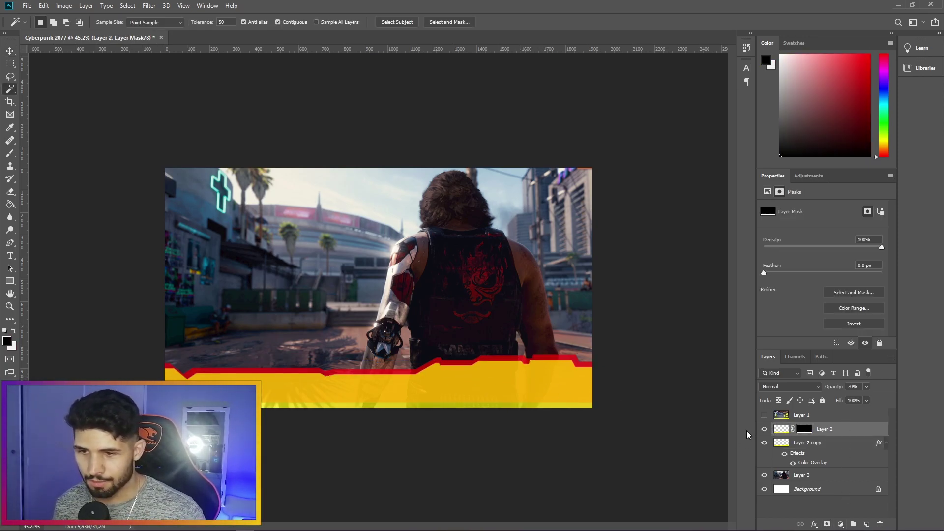
Move the mask from Layer 2 to Layer 2 copy and invert it
key("v")
left_click_drag(810, 443, 809, 444)
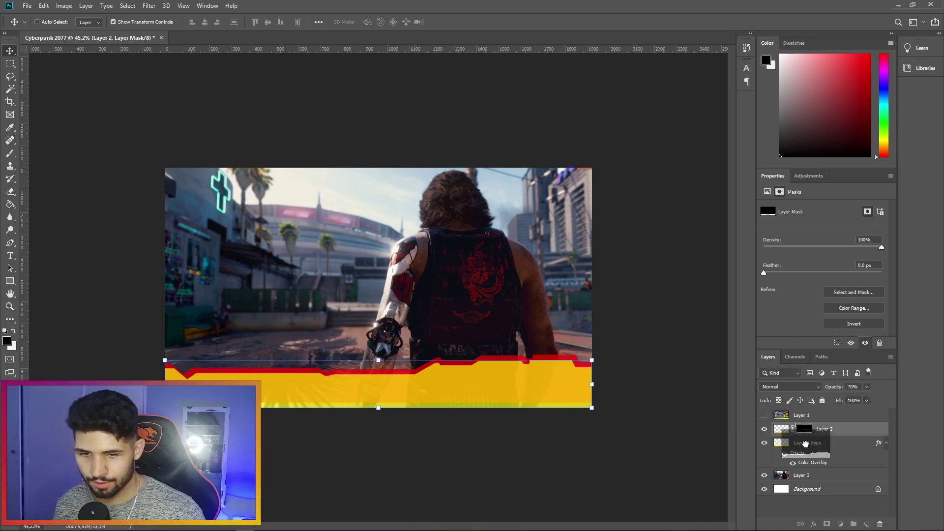
left_click(804, 442)
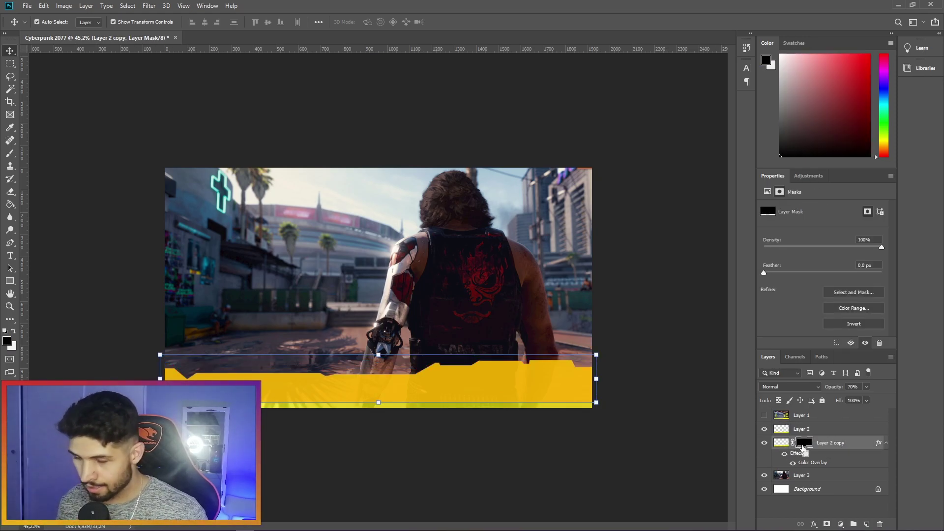
key("ctrl+i")
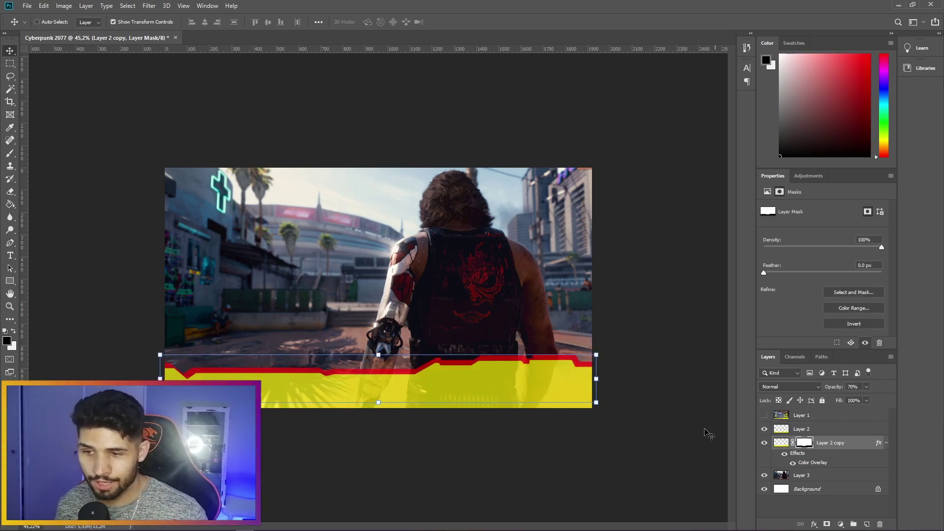
Hide the yellow shape on Layer 2 and examine the masked red edge on its own
key("z")
left_click(764, 429)
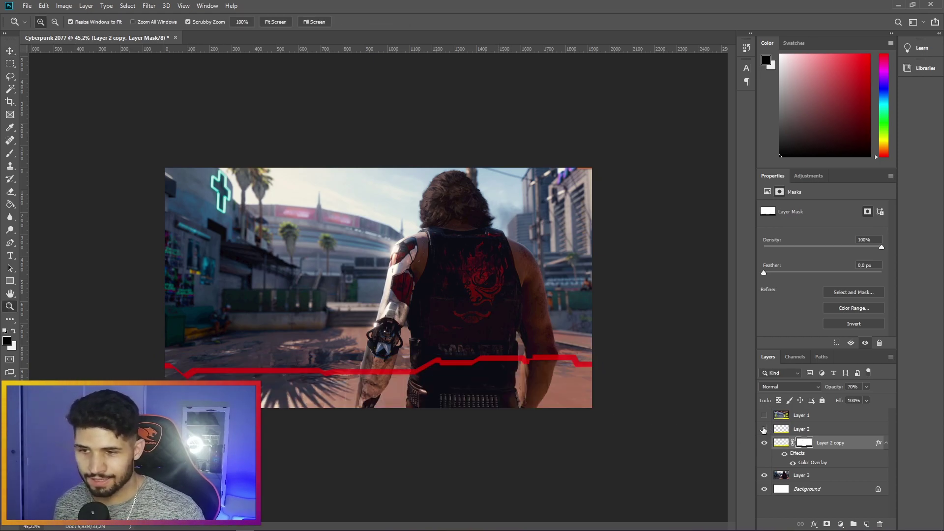
key("v")
left_click(818, 429)
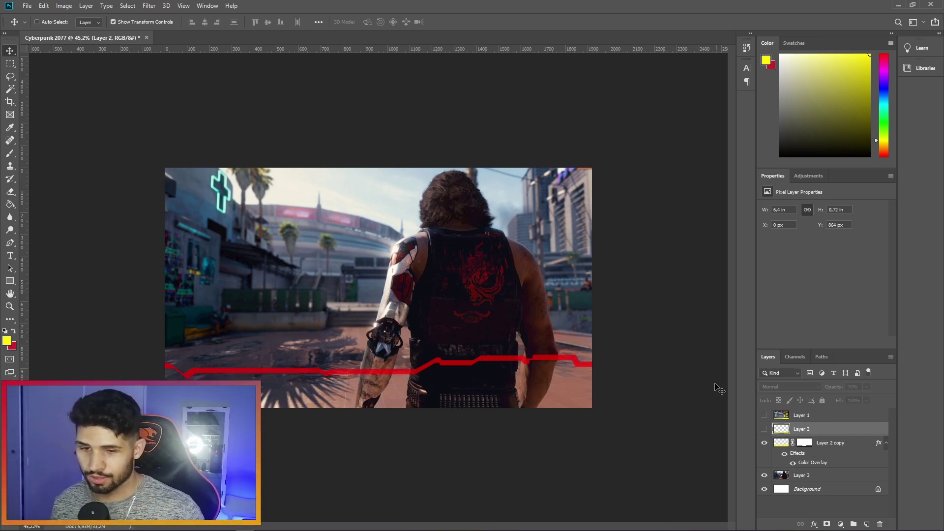
left_click(852, 445)
left_click(841, 432)
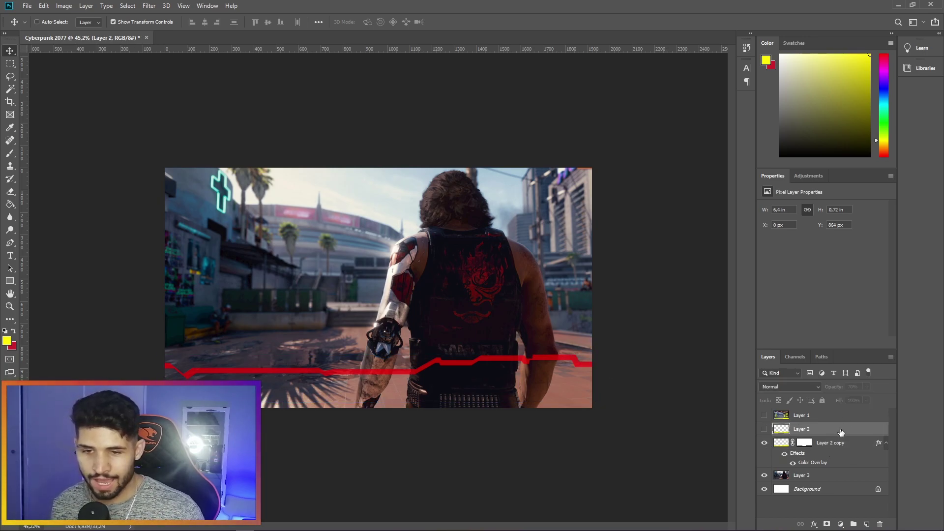
left_click(798, 455)
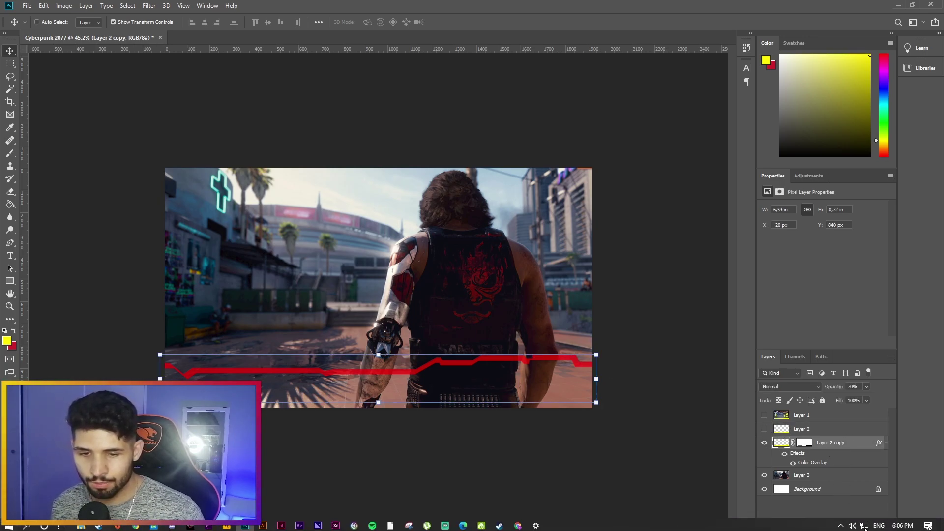
left_click(867, 524)
key("ctrl+z")
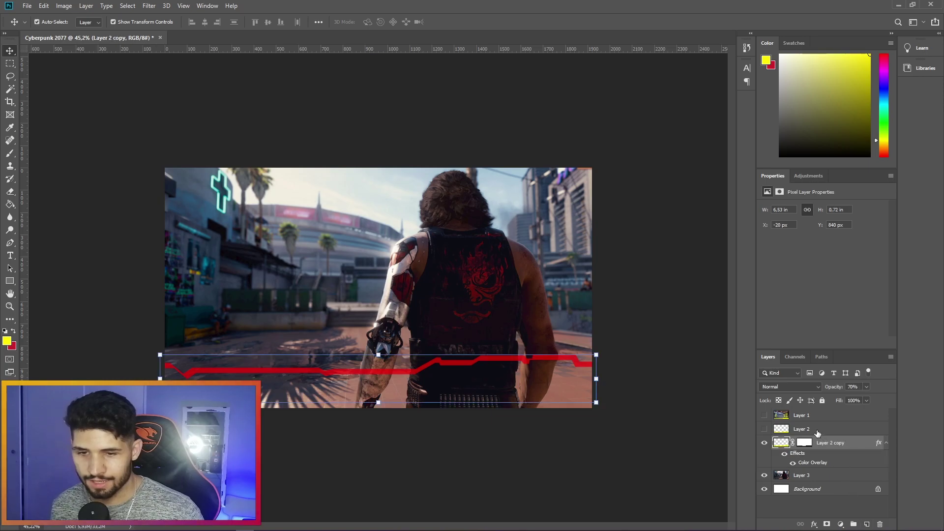
Show Layer 2, place it beneath Layer 2 copy, and set its opacity to 30%
left_click(816, 431)
left_click(764, 430)
left_click_drag(817, 434, 833, 458)
key("1")
key("z")
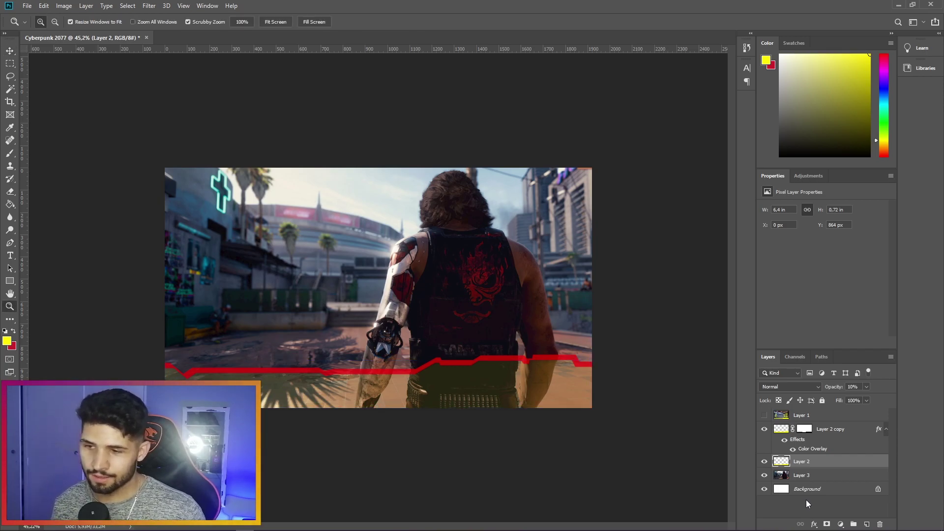
key("3")
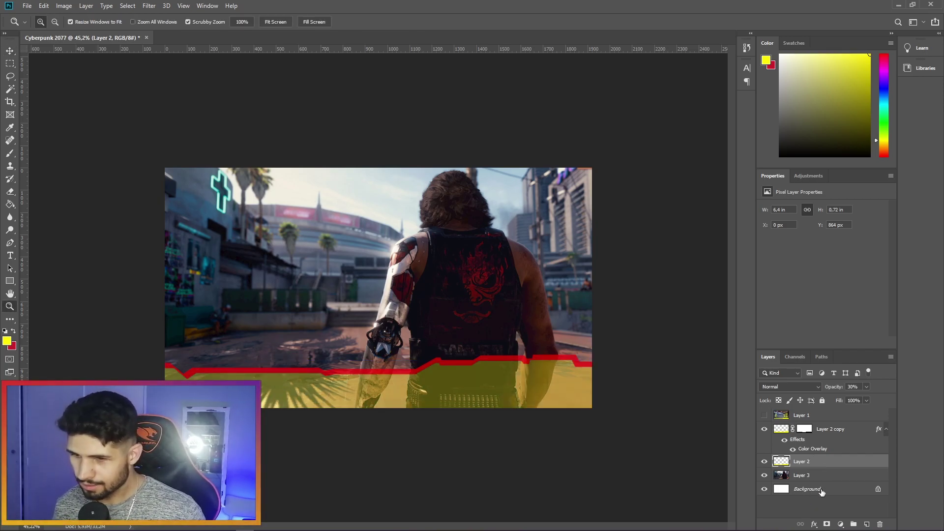
key("v")
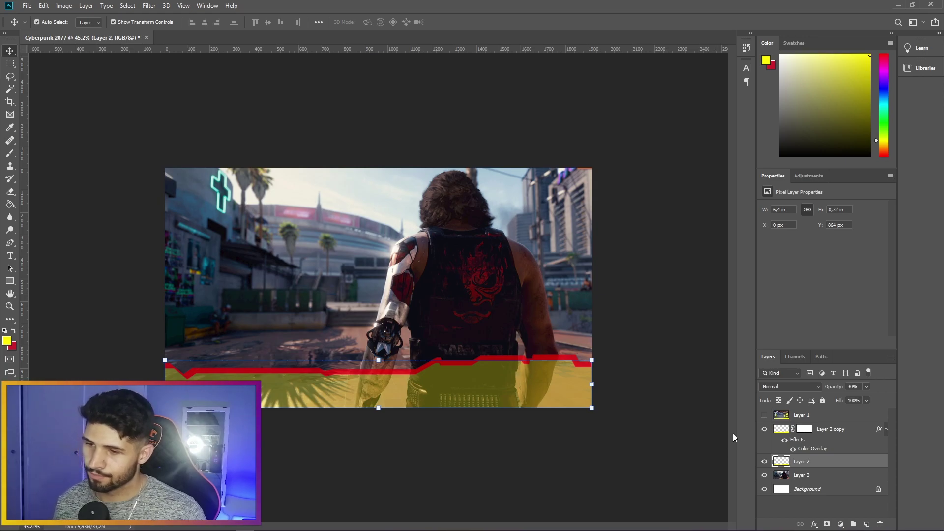
key("ctrl+s")
left_click(425, 307)
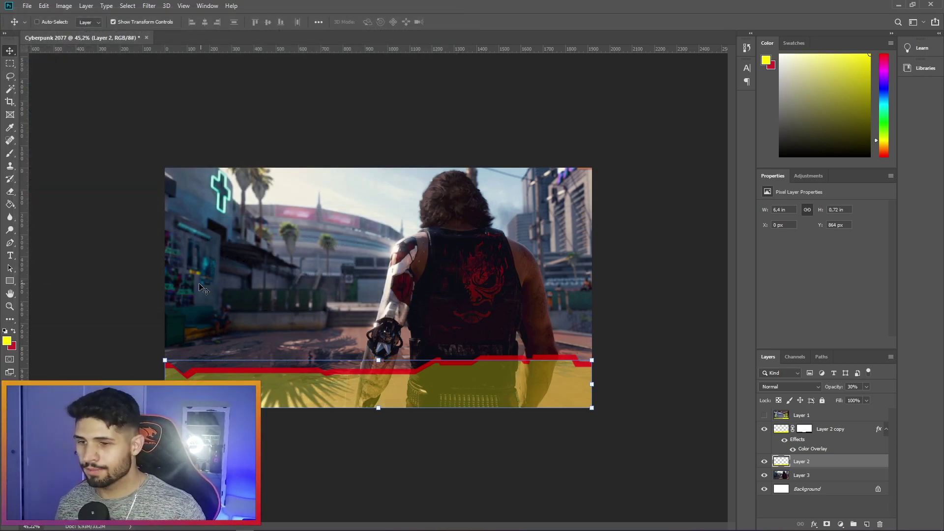
key("z")
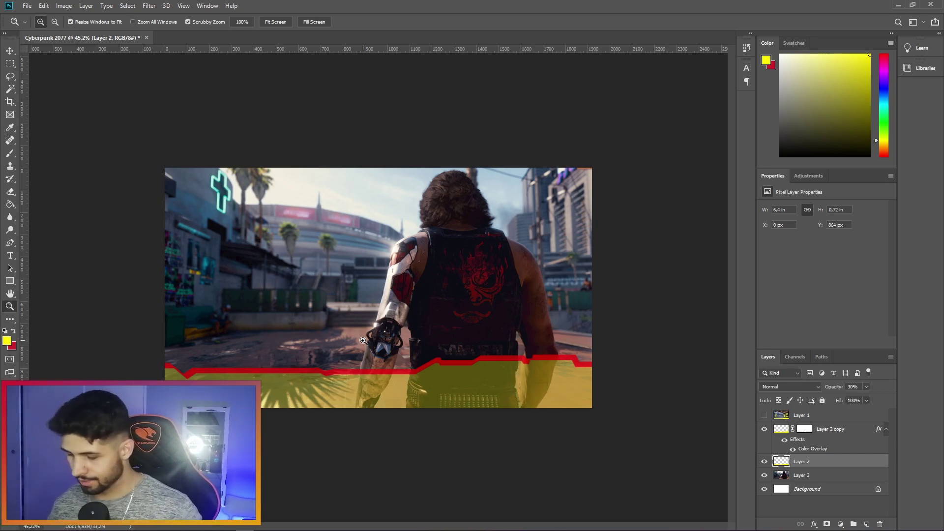
Switch to Illustrator and create a new 1920 × 1080 px document from the recent Web-Large preset
mouse_move(266, 529)
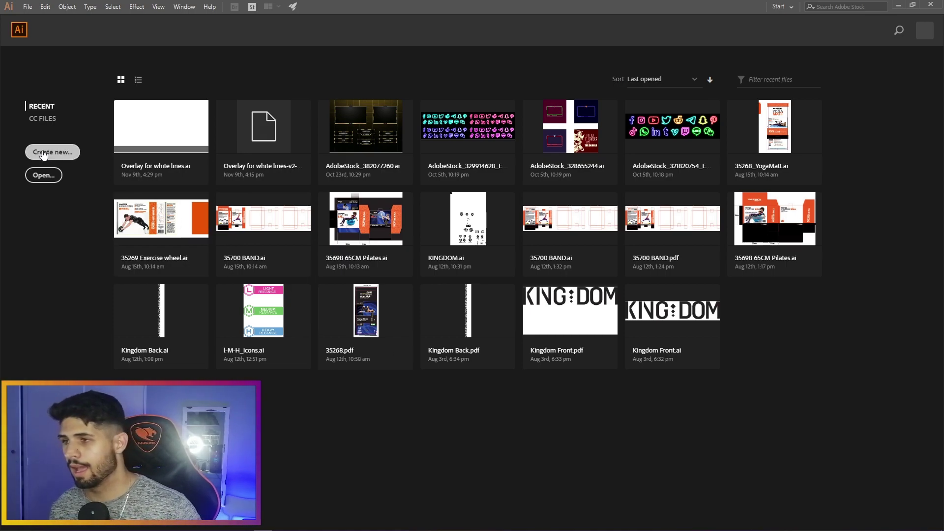
left_click(64, 154)
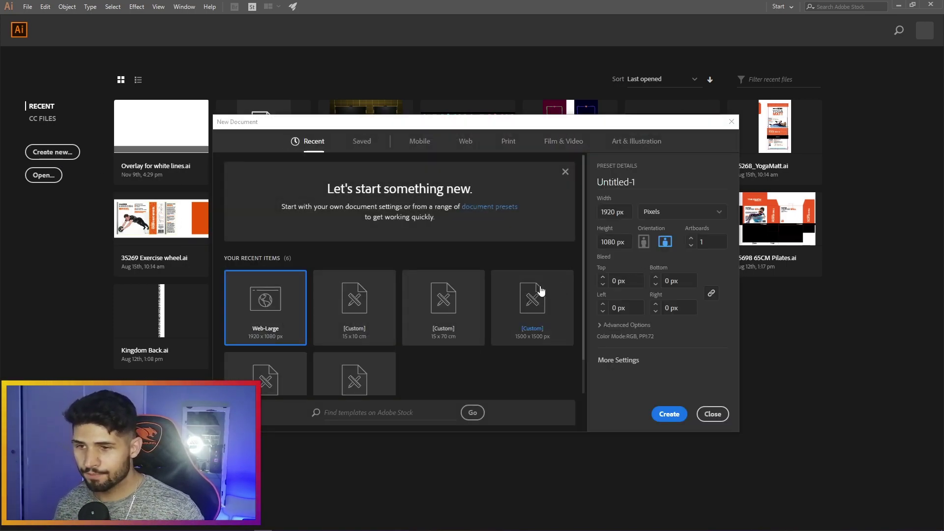
left_click(658, 419)
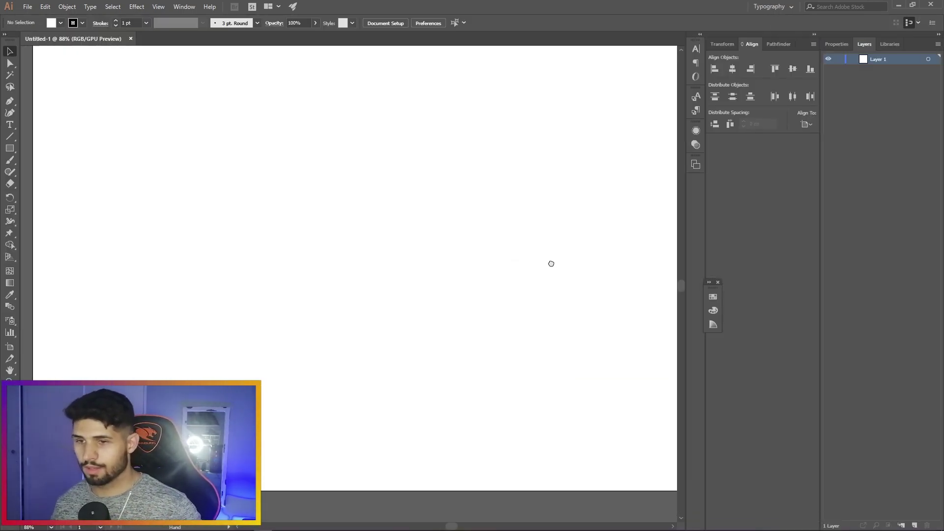
left_click_drag(551, 263, 432, 281)
scroll(566, 288, "down", 2)
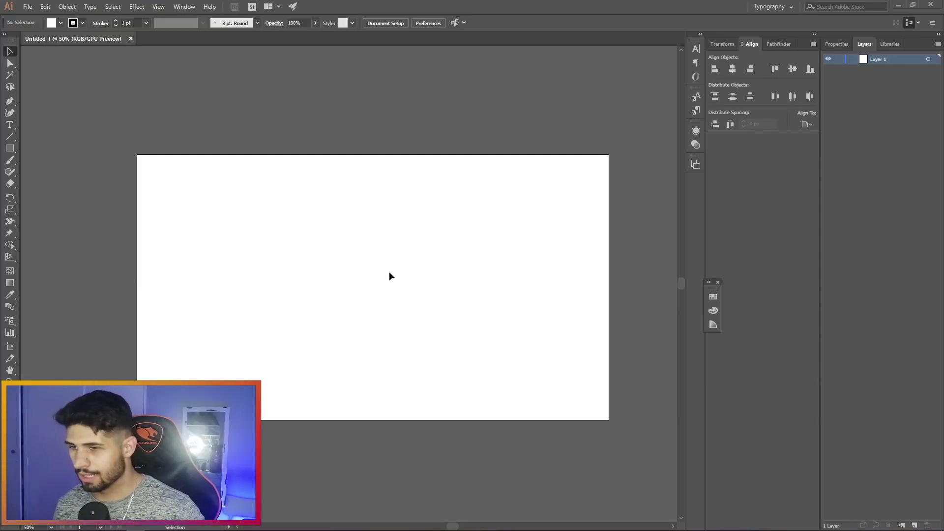
Paste the yellow Cyberpunk 2077 poster and move it up to X 960 px, Y 286 px, leaving the artboard's lower part free
key("ctrl+v")
left_click_drag(400, 363, 444, 293)
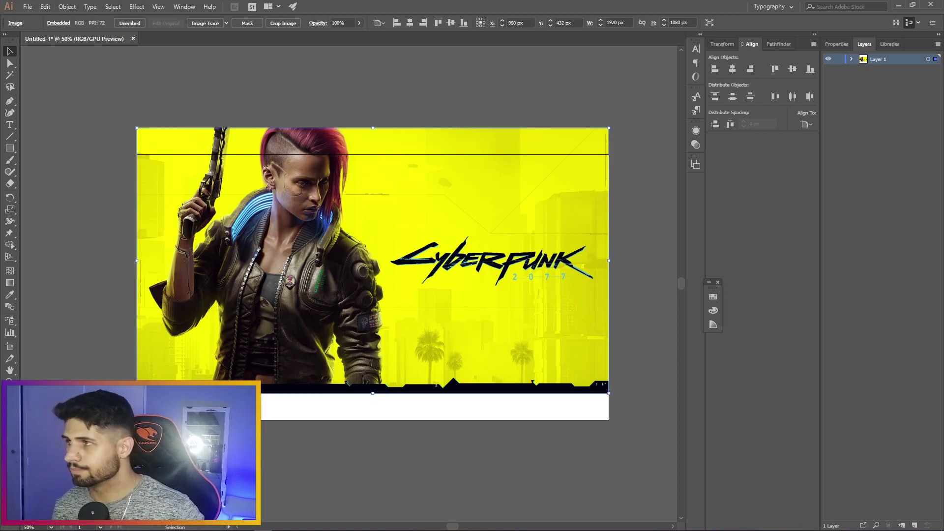
left_click_drag(470, 300, 507, 255)
key("v")
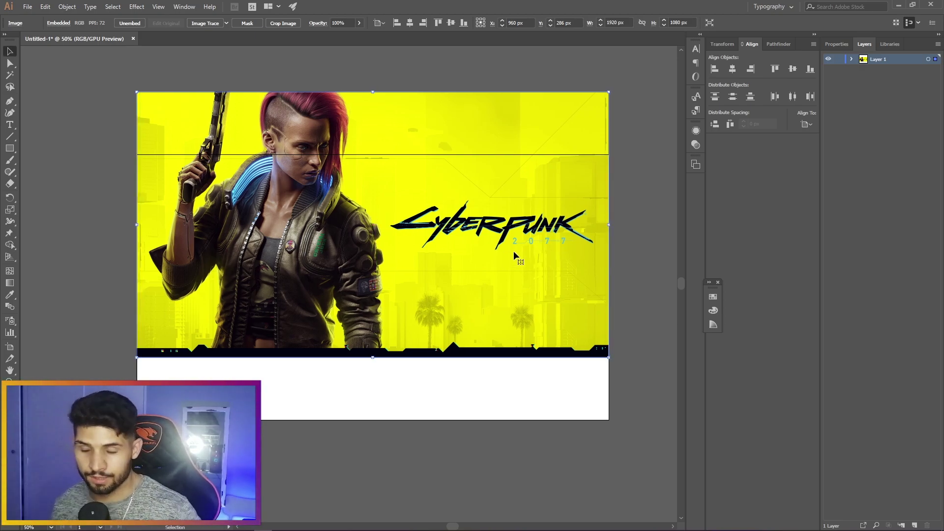
key("z")
left_click_drag(463, 299, 522, 271)
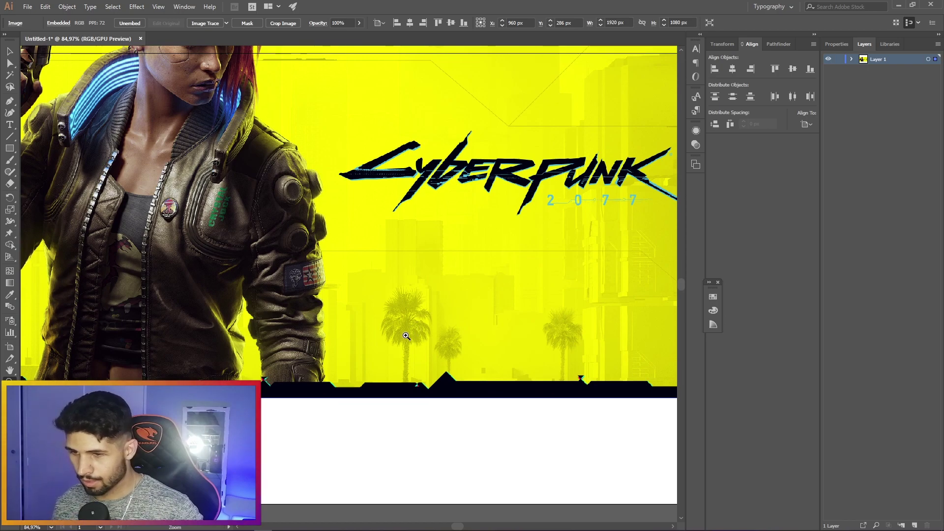
Trace a closed strip with the Pen tool over the first part of the poster's jagged black lower border
left_click_drag(340, 322, 478, 268)
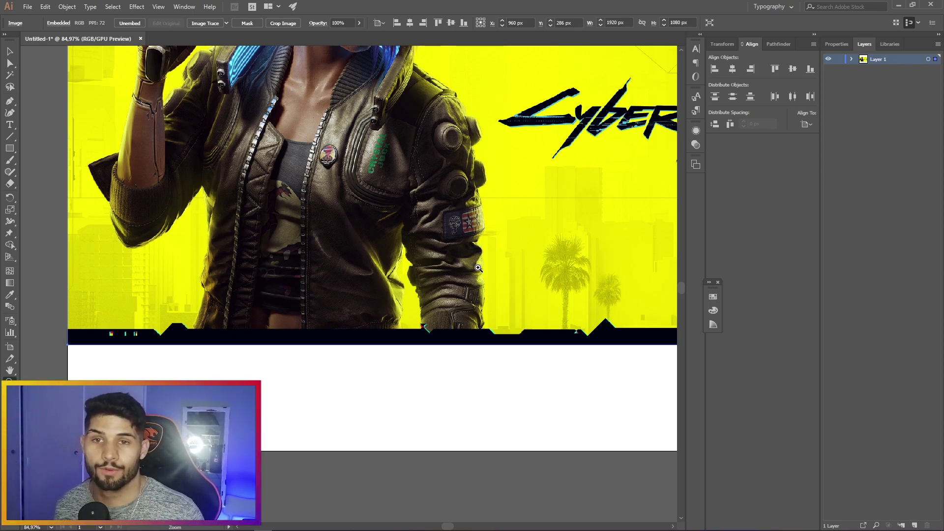
left_click(66, 330)
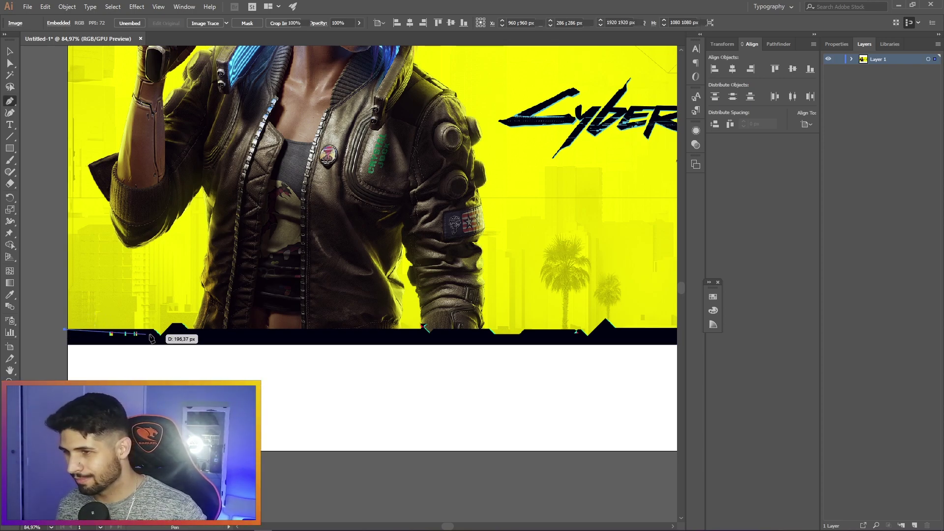
left_click(161, 336)
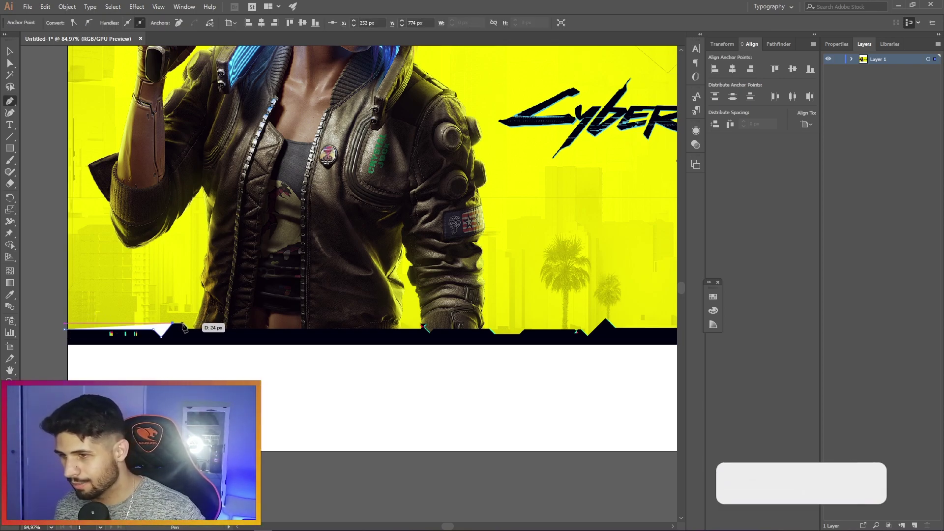
left_click_drag(424, 328, 428, 334)
left_click(435, 331)
left_click(487, 330)
left_click(492, 334)
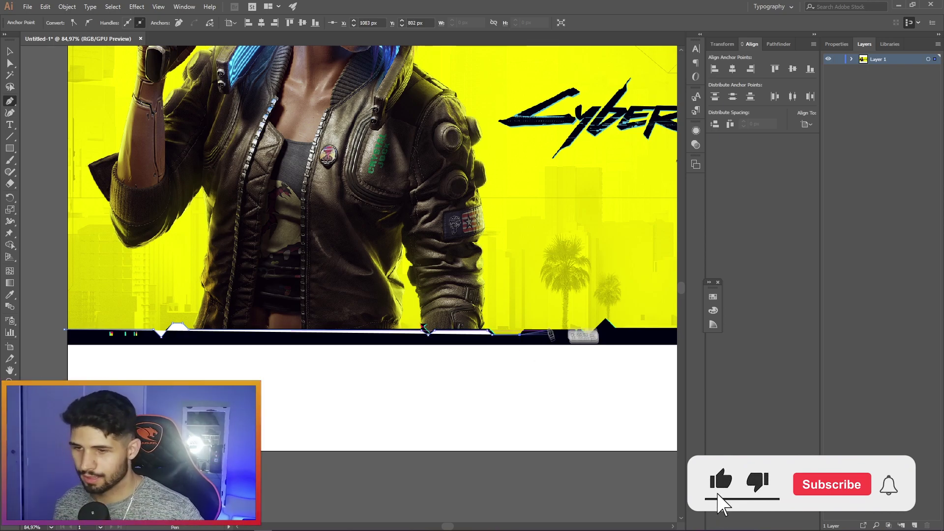
left_click(519, 335)
left_click(520, 345)
left_click(65, 345)
left_click(65, 333)
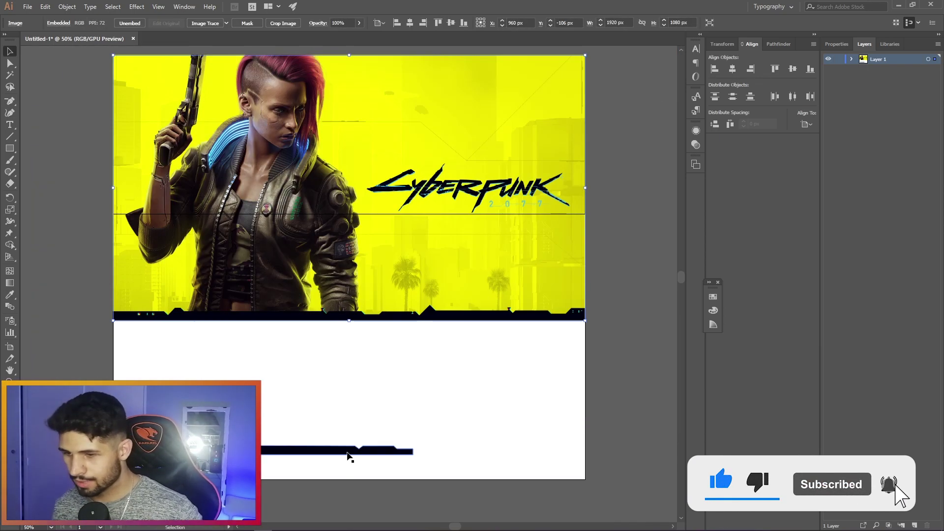
Make a copy of the black jagged strip rotated 180° and keep it in the artboard's free area
left_click_drag(347, 452, 347, 390)
left_click_drag(418, 395, 145, 387)
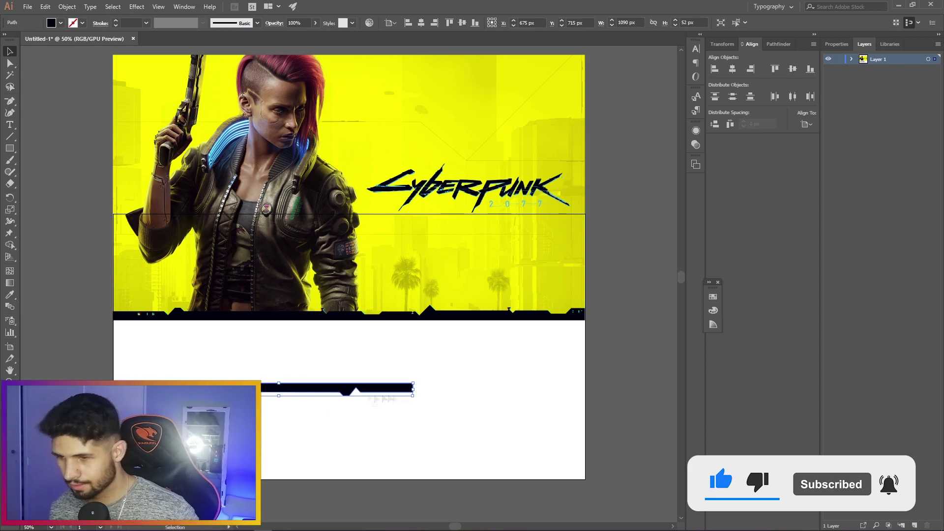
left_click(429, 394)
scroll(429, 394, "up", 6)
key("a")
left_click_drag(297, 393, 297, 389)
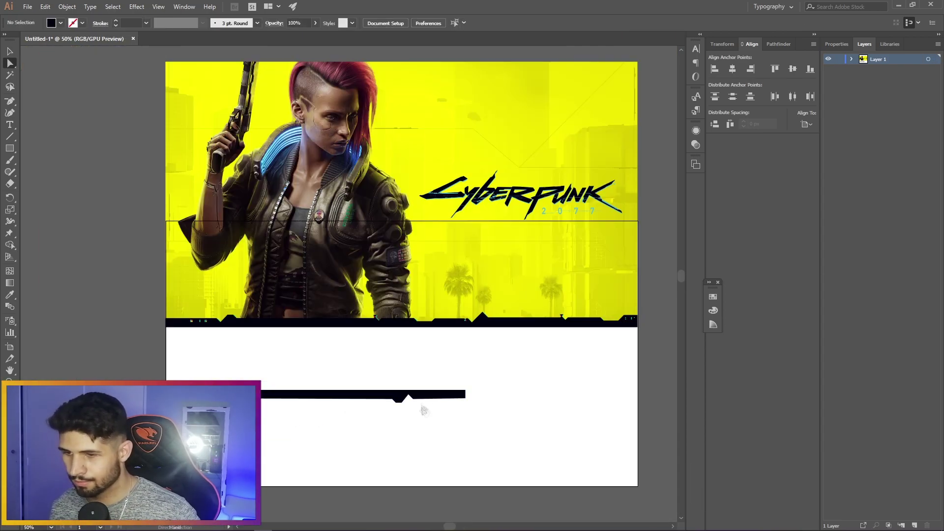
Move the poster off the artboard and fit the two strips along its top and bottom edges, each 1920 px wide
left_click_drag(423, 407, 464, 437)
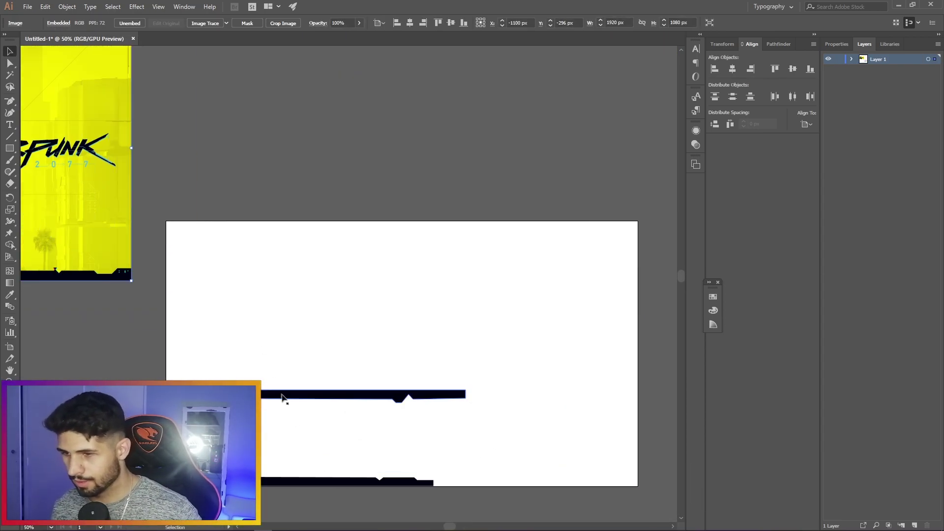
left_click_drag(282, 396, 250, 224)
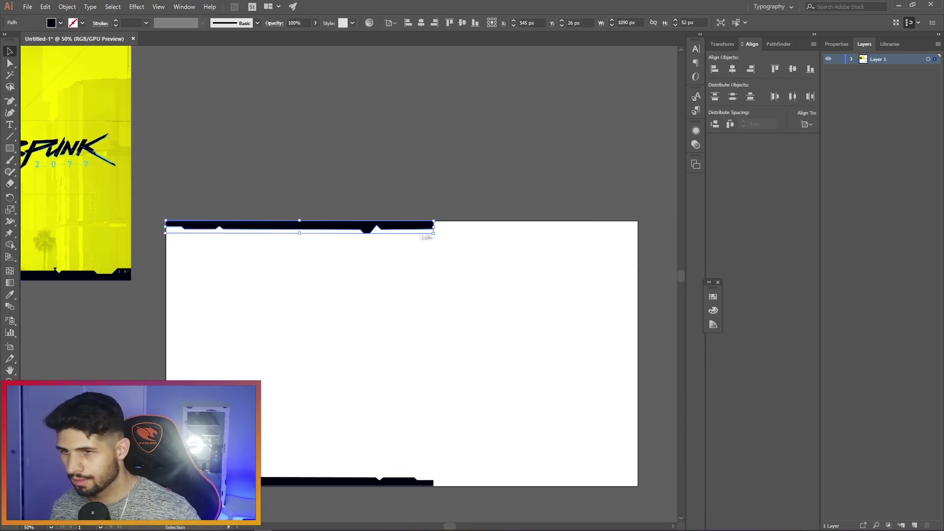
left_click_drag(433, 354, 638, 368)
Complete the frame with rotated copies of the strip along the artboard's left and right edges
left_click_drag(455, 226, 407, 257)
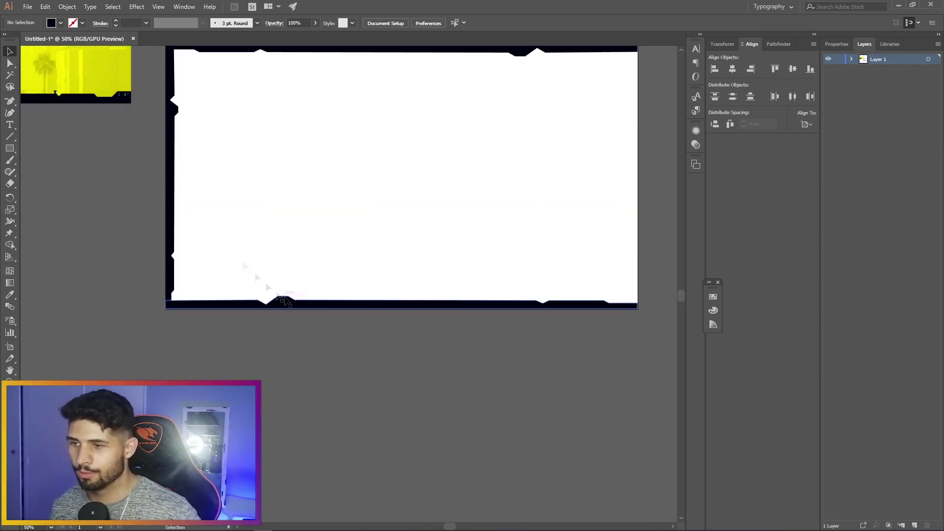
left_click_drag(173, 196, 616, 308)
left_click(519, 340)
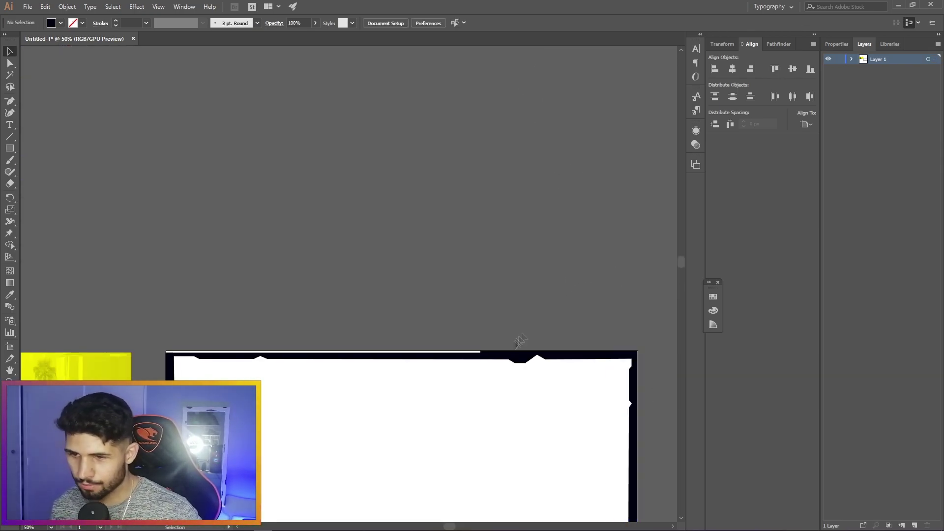
left_click(388, 355)
key("a")
scroll(385, 339, "down", 2)
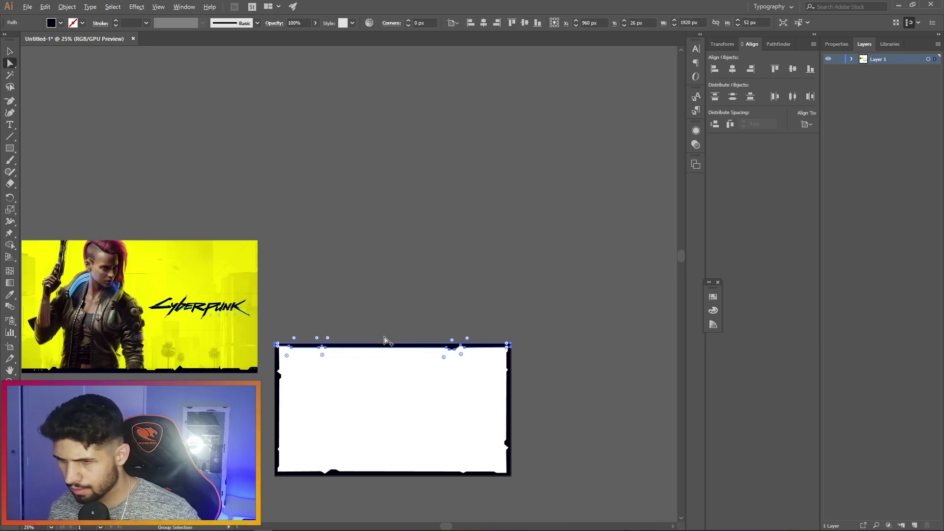
key("v")
left_click(478, 396)
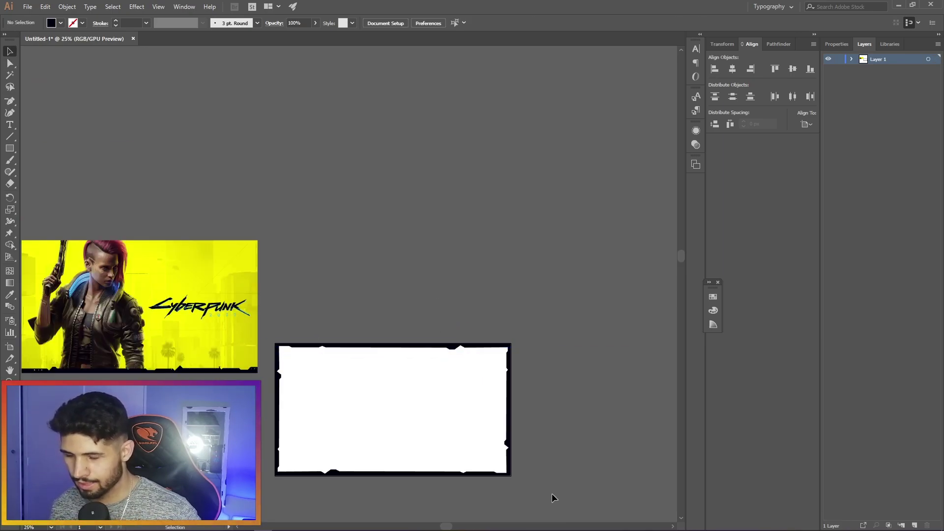
Unite the four strips into one frame shape and move it off the artboard to X 1452 px, Y -975 px
left_click_drag(551, 494, 301, 319)
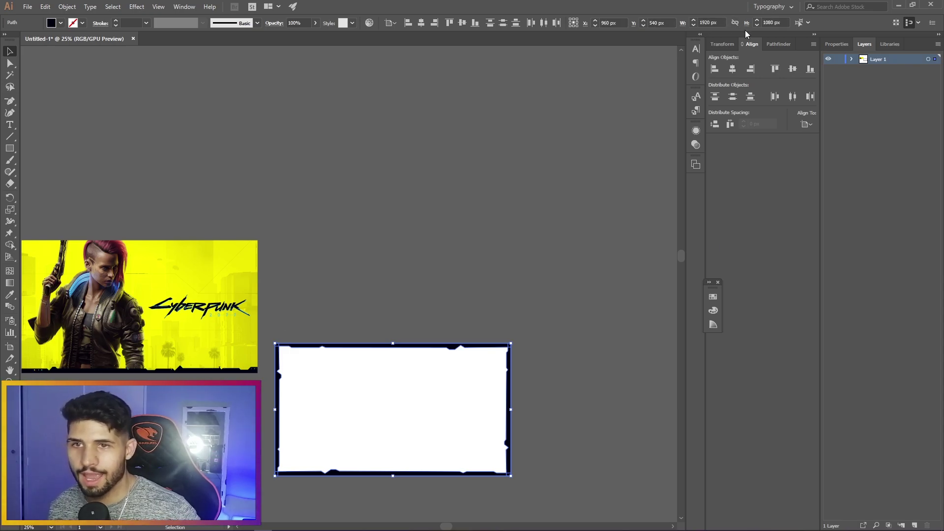
left_click(776, 44)
left_click(715, 69)
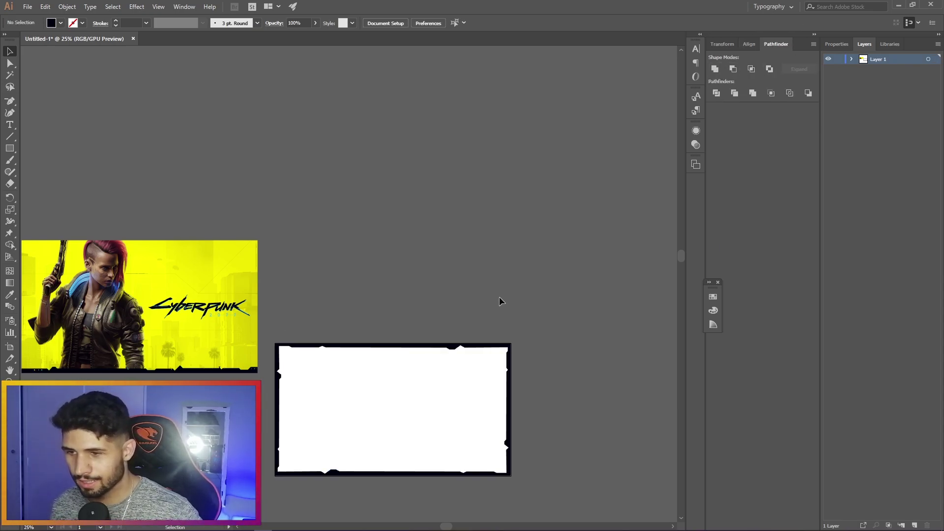
left_click_drag(438, 347, 497, 159)
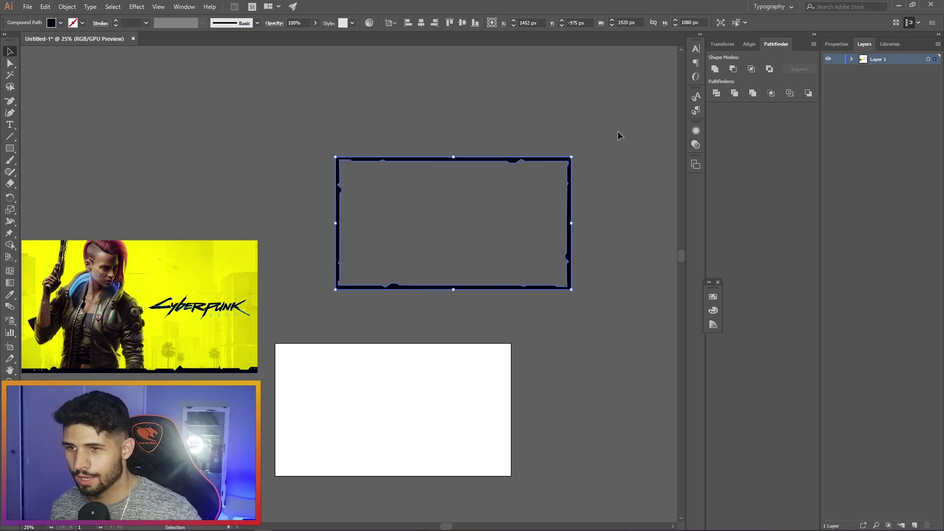
left_click(618, 133)
Fill the united frame with the poster's yellow background colour using the Eyedropper
left_click_drag(627, 294, 497, 217)
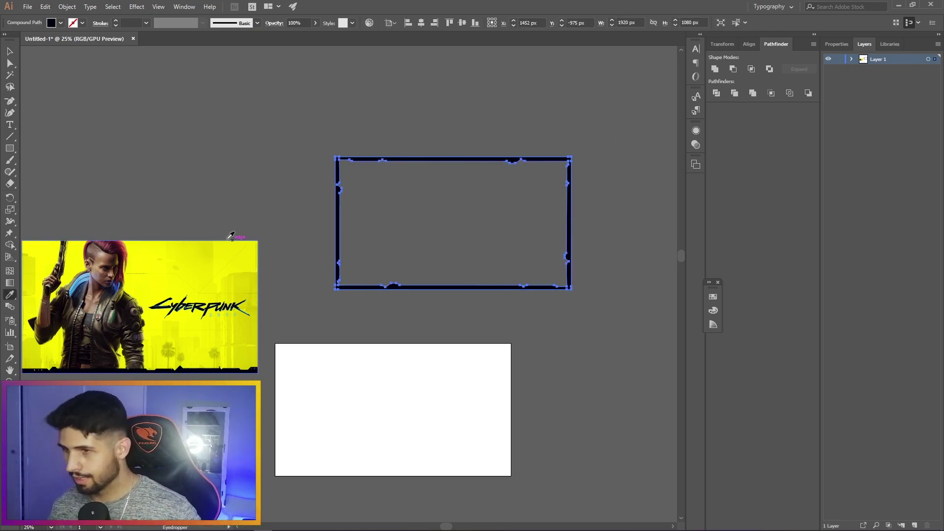
key("i")
left_click(239, 268)
key("c")
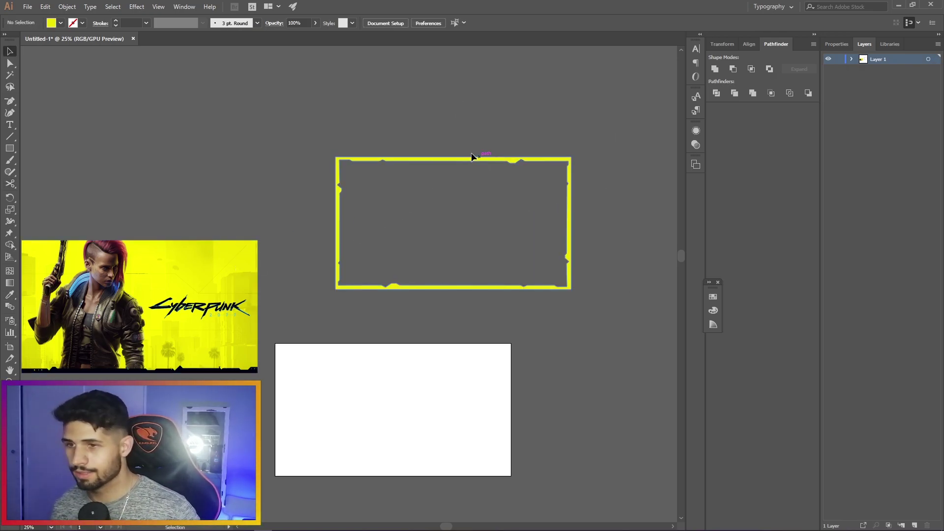
key("v")
Copy the yellow frame, switch to Photoshop, and paste it into the Cyberpunk 2077 document scaled to about 1.99 × 1.12 in
key("ctrl+c")
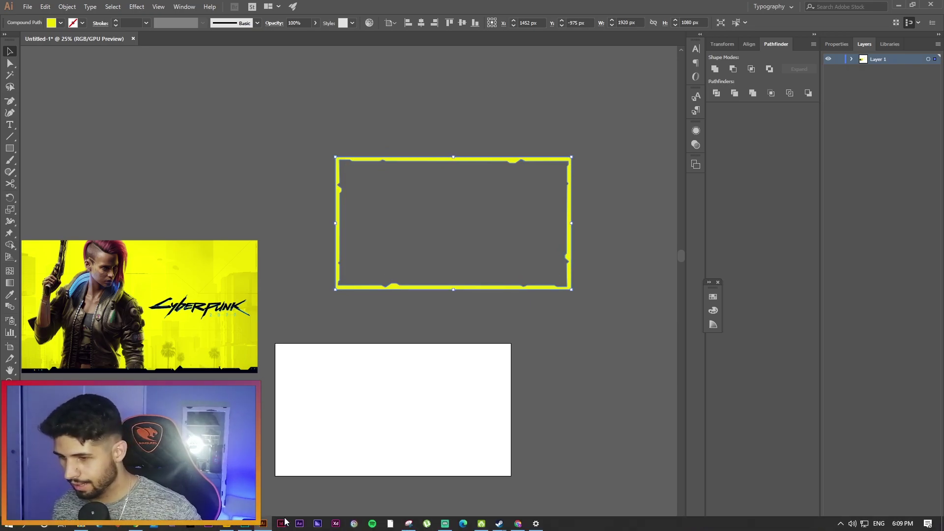
left_click(263, 524)
key("ctrl+v")
left_click(512, 146)
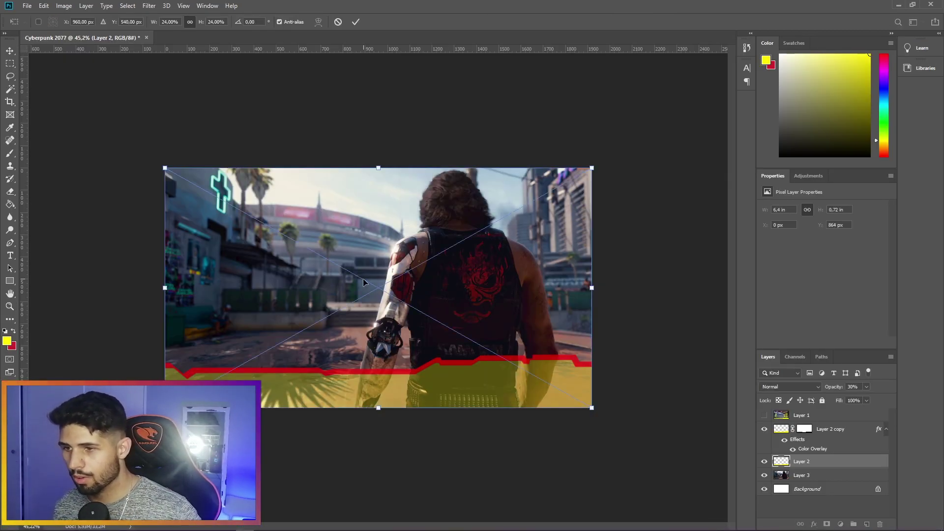
left_click_drag(595, 287, 329, 269)
key("Return")
Move the yellow frame to X 17 px, Y 480 px, just above the red and yellow band
key("z")
key("v")
key("z")
key("v")
left_click_drag(246, 270, 264, 316)
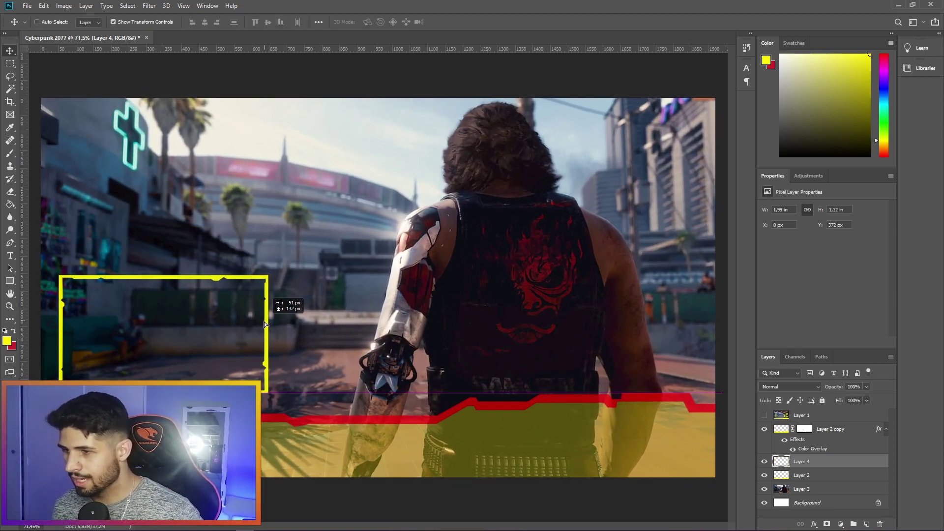
key("z")
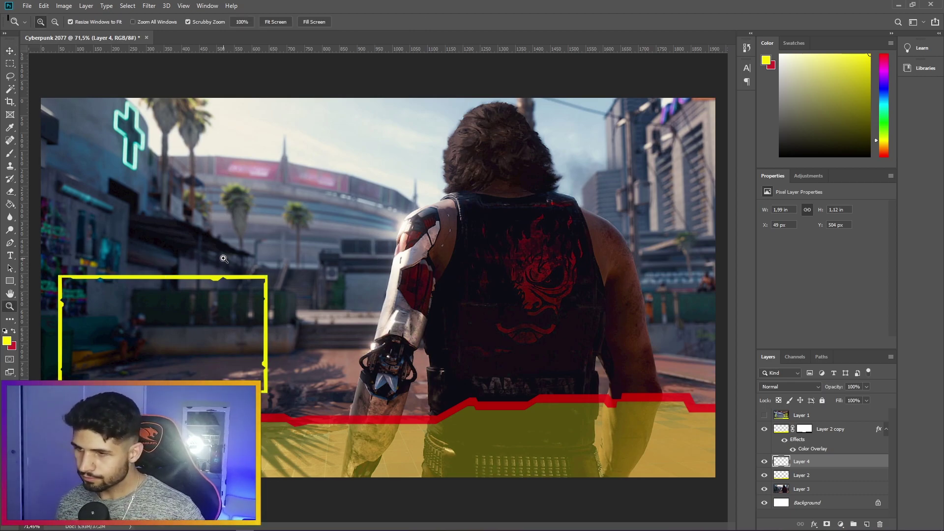
key("v")
mouse_move(201, 281)
left_mouse_down()
mouse_move(173, 275)
mouse_move(189, 273)
left_mouse_up()
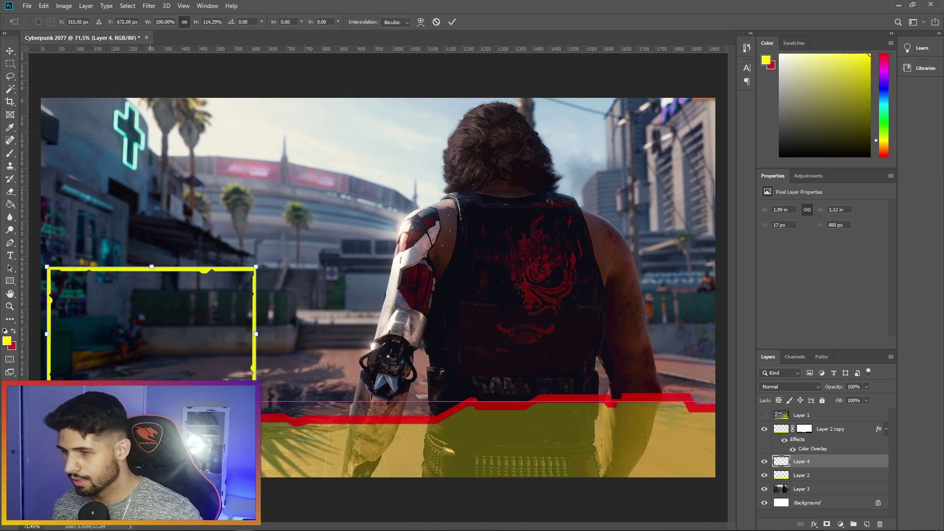
key("Return")
Duplicate Layer 4 and shrink the copy to 1.96 × 1.08 in at X 22 px, Y 486 px, inside the original frame
key("ctrl+j")
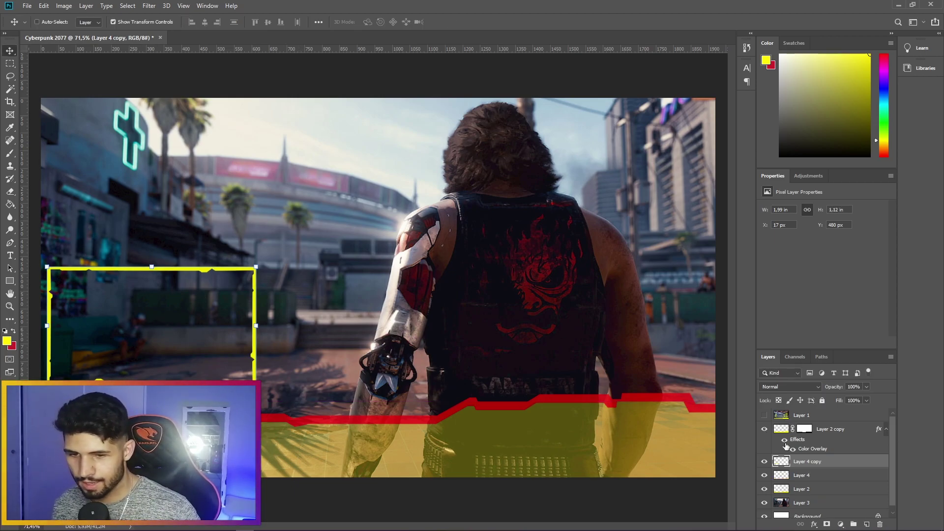
scroll(257, 321, "up", 3)
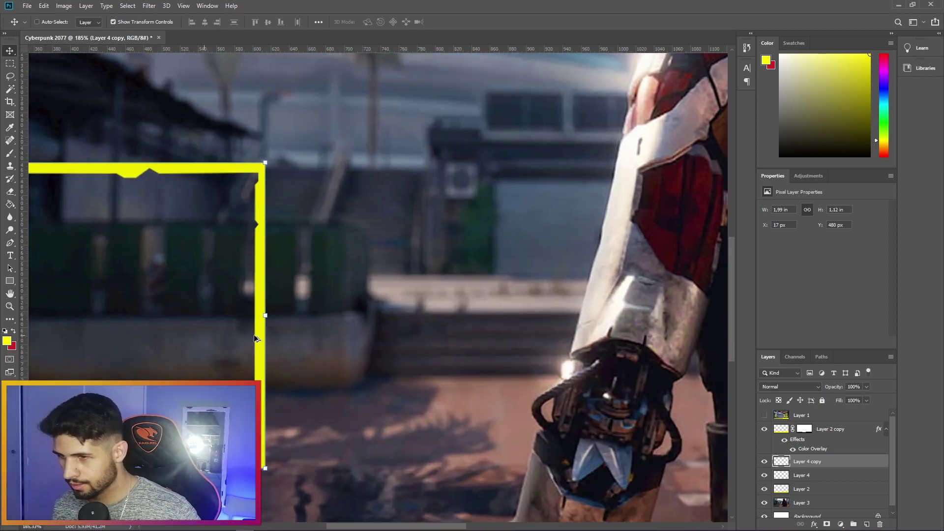
left_click(261, 317)
left_click_drag(261, 317, 259, 317)
left_click_drag(197, 324, 473, 331)
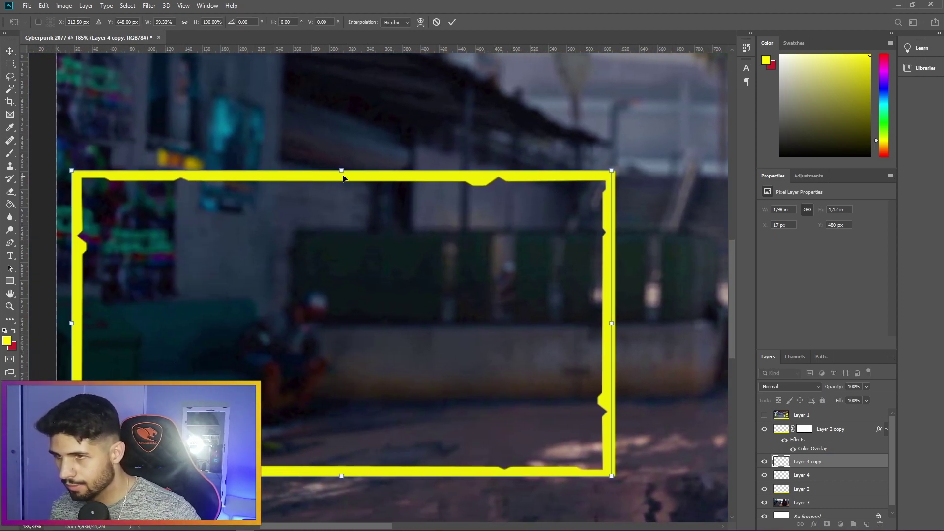
left_click_drag(343, 171, 343, 177)
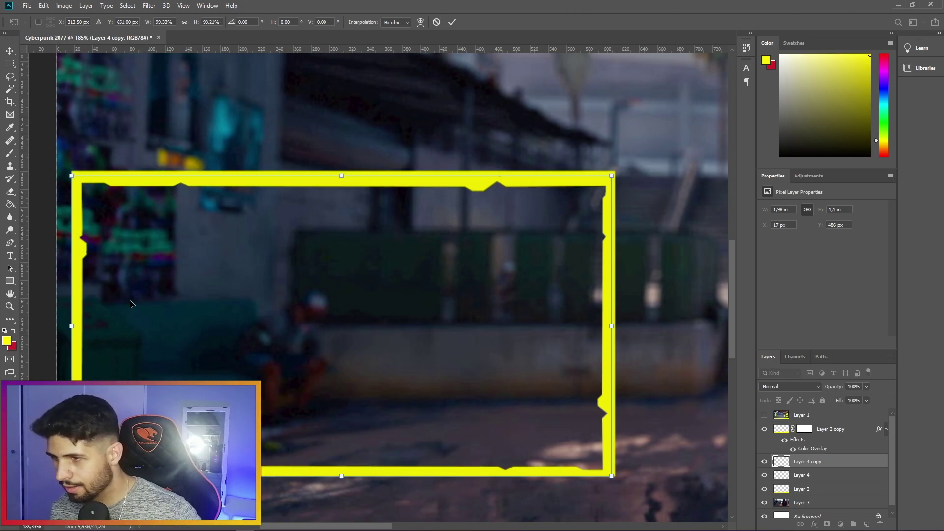
left_click_drag(72, 325, 76, 325)
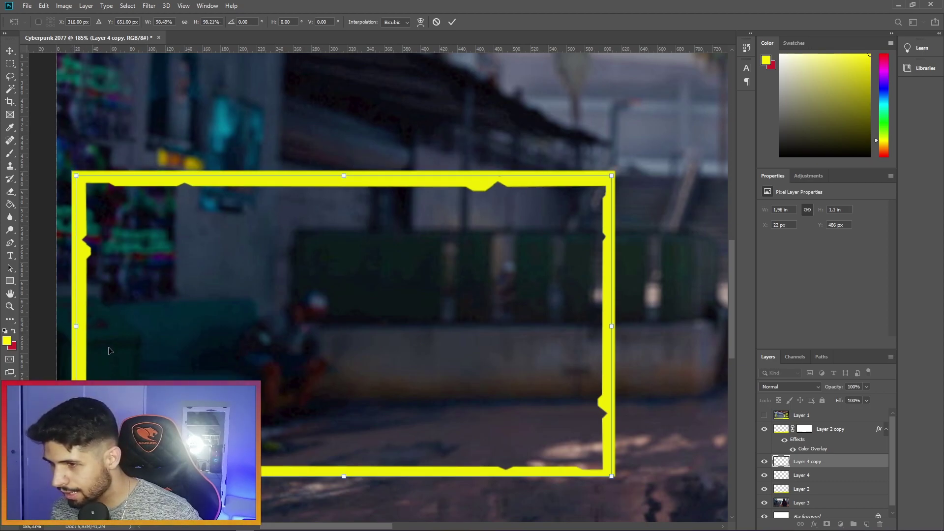
left_click_drag(345, 477, 341, 472)
key("Return")
Place Layer 4 copy beneath Layer 4 and give it a red Color Overlay without a Drop Shadow
left_click_drag(810, 464, 810, 482)
right_click(807, 476)
left_click(843, 73)
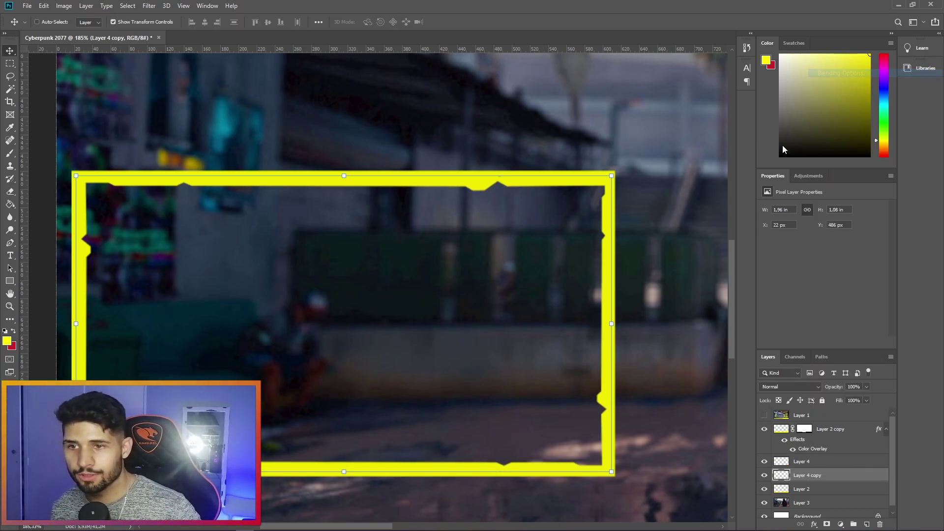
left_click(585, 350)
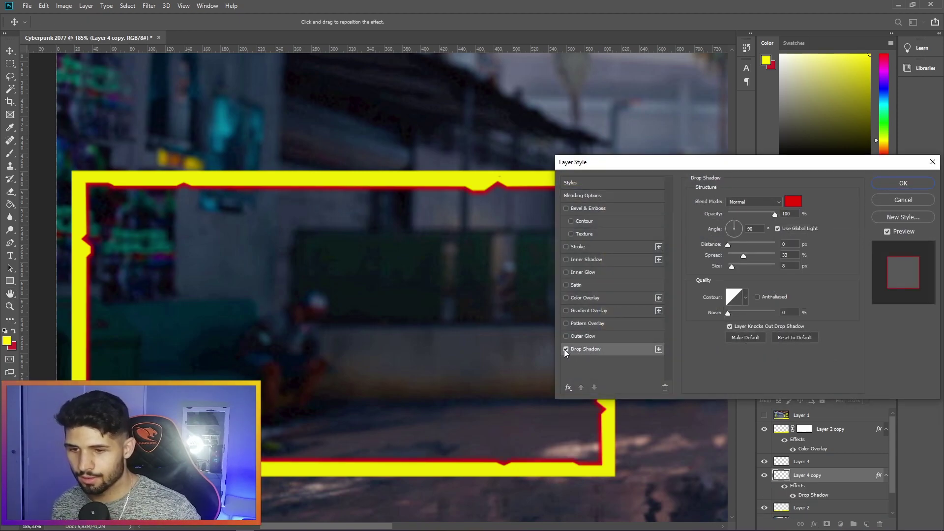
left_click(566, 349)
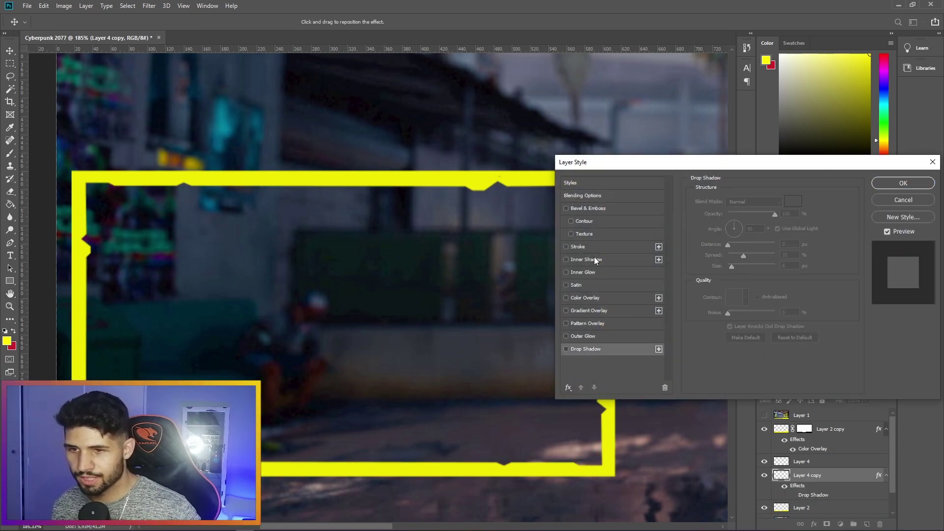
left_click(582, 299)
left_click(895, 183)
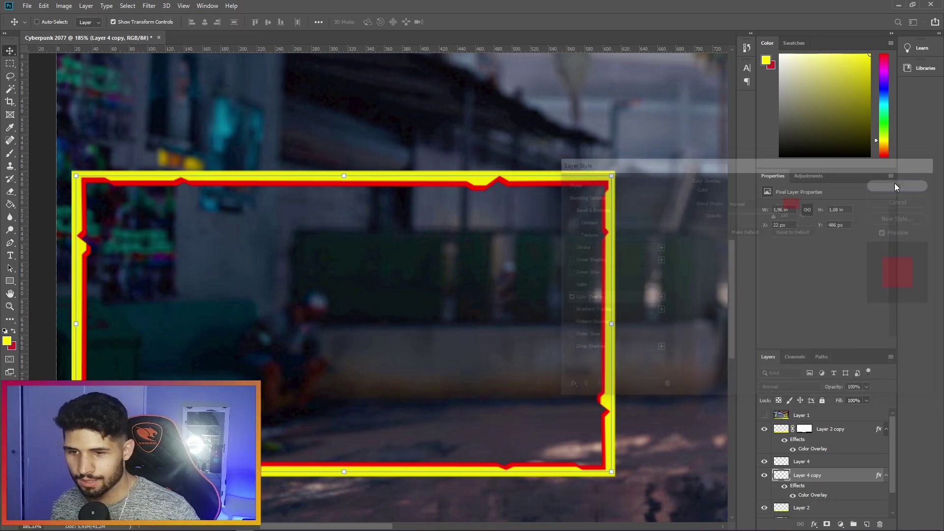
key("z")
left_click_drag(623, 212, 574, 221)
key("ctrl+s")
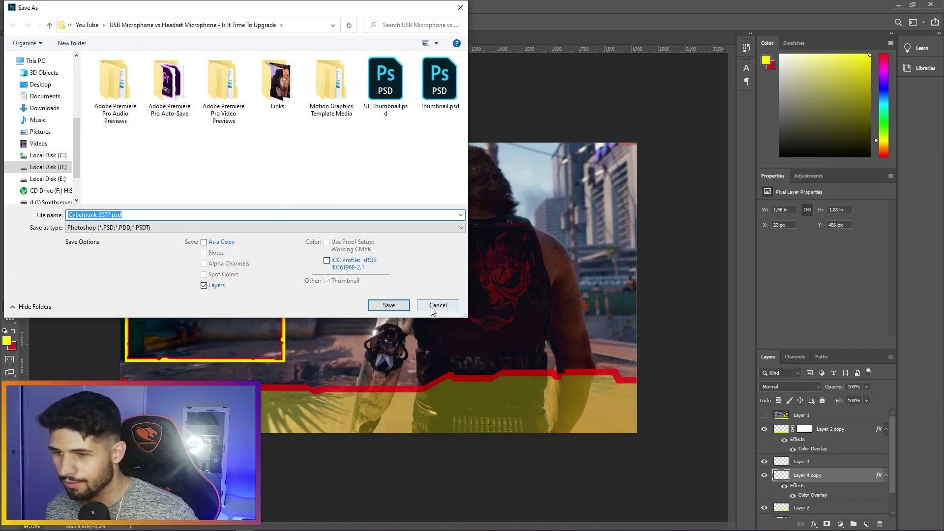
left_click(437, 305)
Identify the band and frame layers by selecting them and checking the visibility of Layer 4 and Layer 4 copy
key("v")
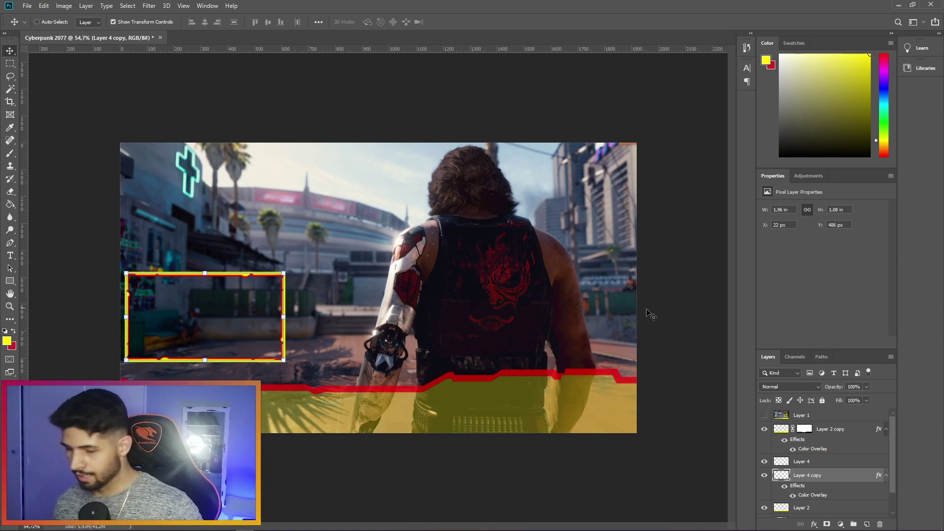
left_click(817, 442)
left_click(802, 460, "ctrl")
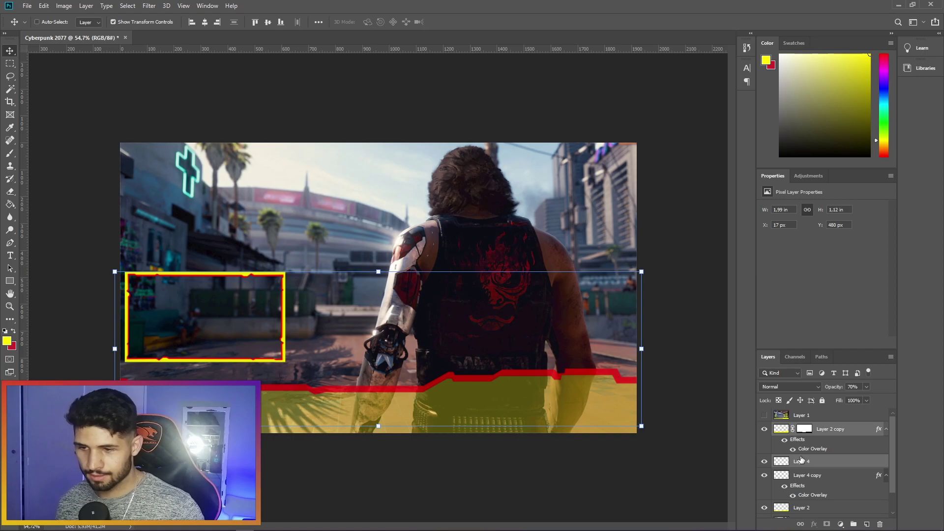
left_click(838, 430)
left_click(822, 461)
left_click(842, 433)
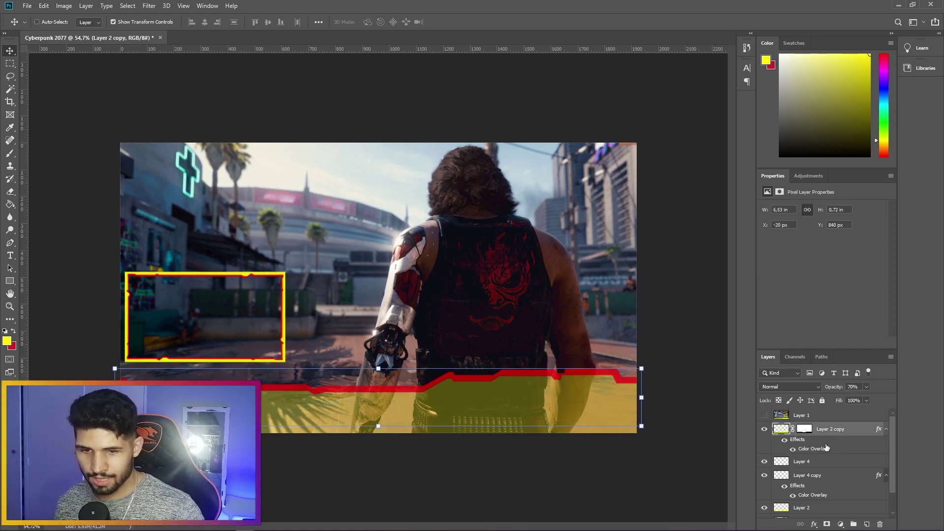
left_click(763, 433)
left_click(764, 461)
left_click(765, 462)
left_click(764, 477)
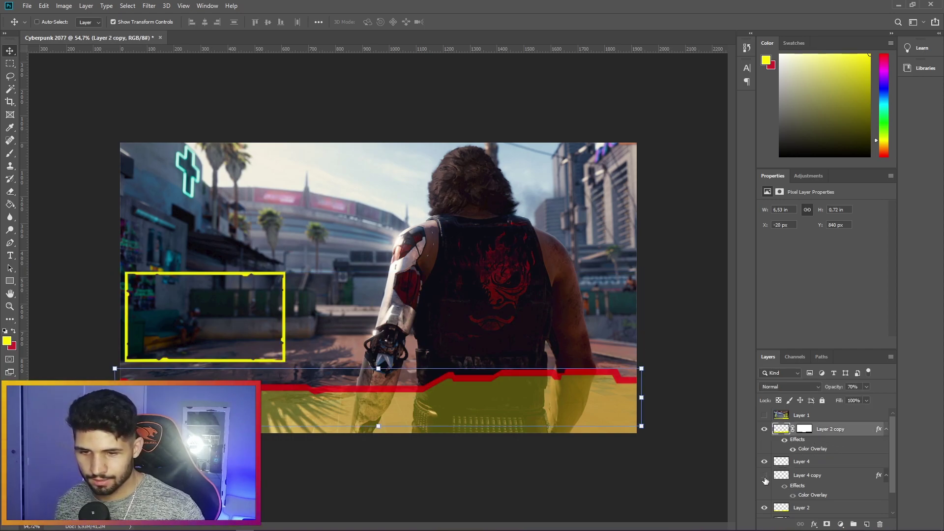
left_click(765, 477)
Place Layer 2 copy directly above Layer 2, beneath Layer 4 copy, and group the two band layers
scroll(767, 497, "down", 1)
left_click_drag(823, 422, 816, 487)
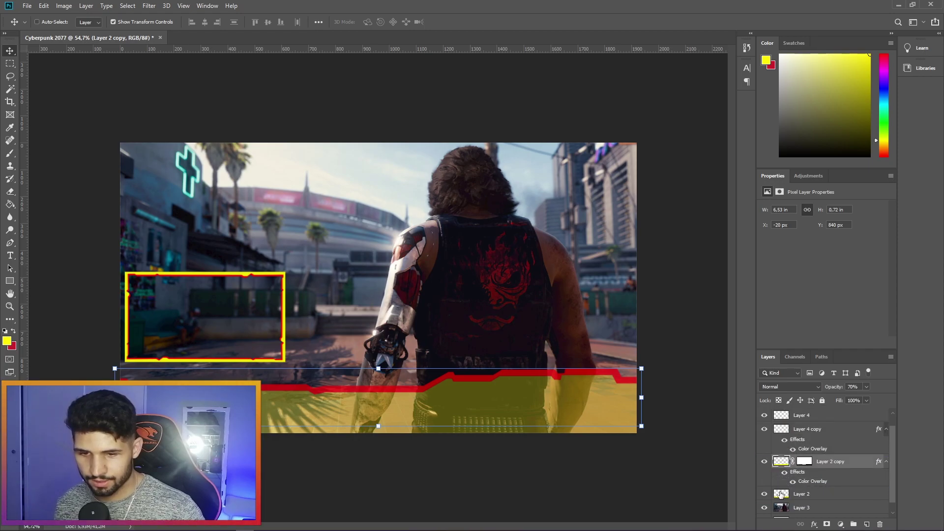
left_click(819, 494, "shift")
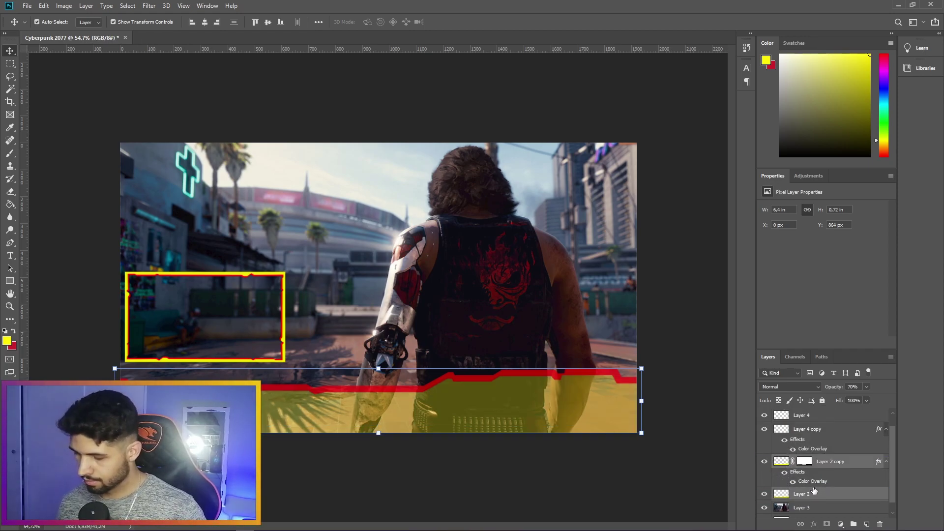
key("ctrl+g")
Move the band group slightly down and flip it horizontally to -100% width
left_click_drag(590, 415, 590, 429)
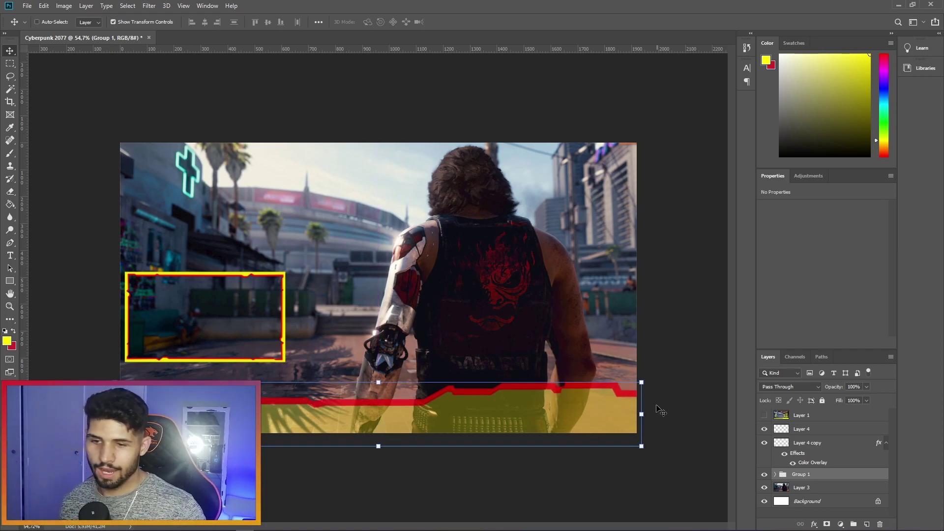
left_click_drag(641, 414, 115, 414)
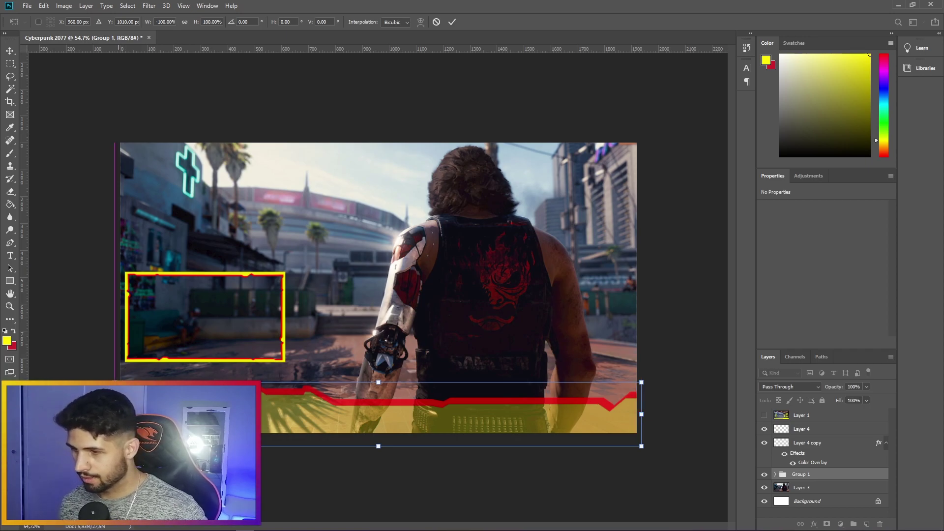
key("Return")
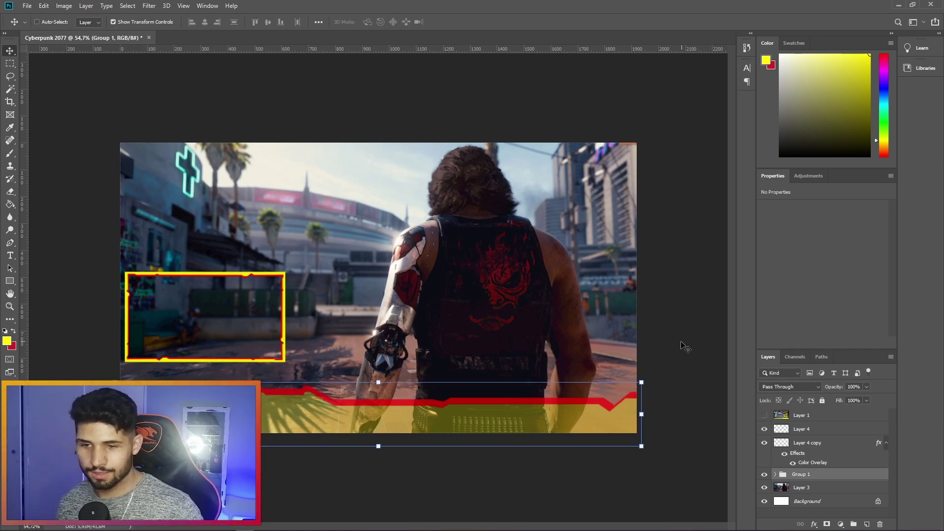
key("z")
key("v")
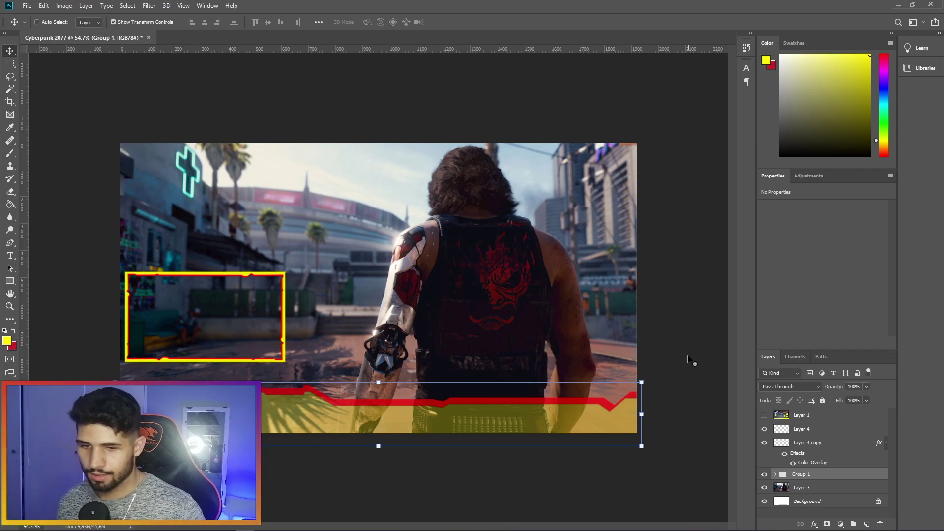
key("z")
Switch to Illustrator and align the yellow Cyberpunk wallpaper to the artboard's center at X 960 px, Y 540 px
mouse_move(141, 527)
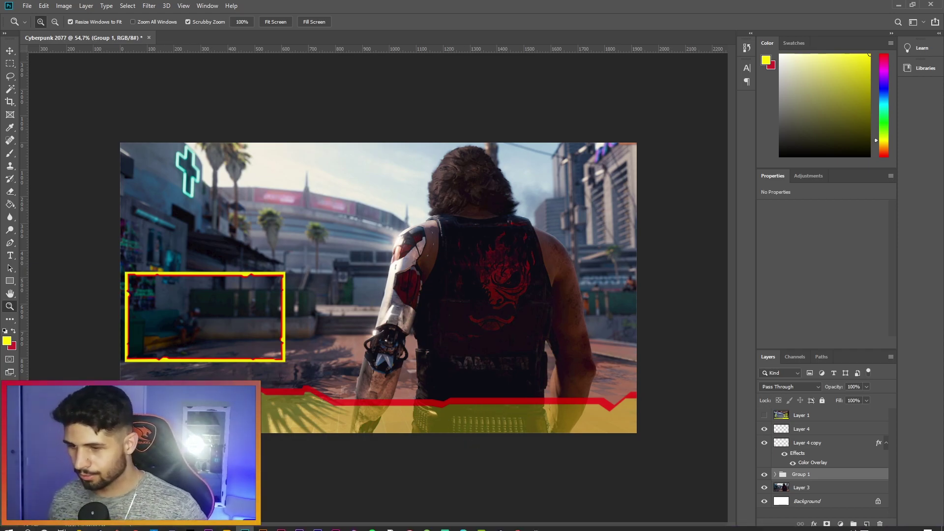
mouse_move(317, 528)
left_click(272, 525)
left_click_drag(319, 440, 453, 334)
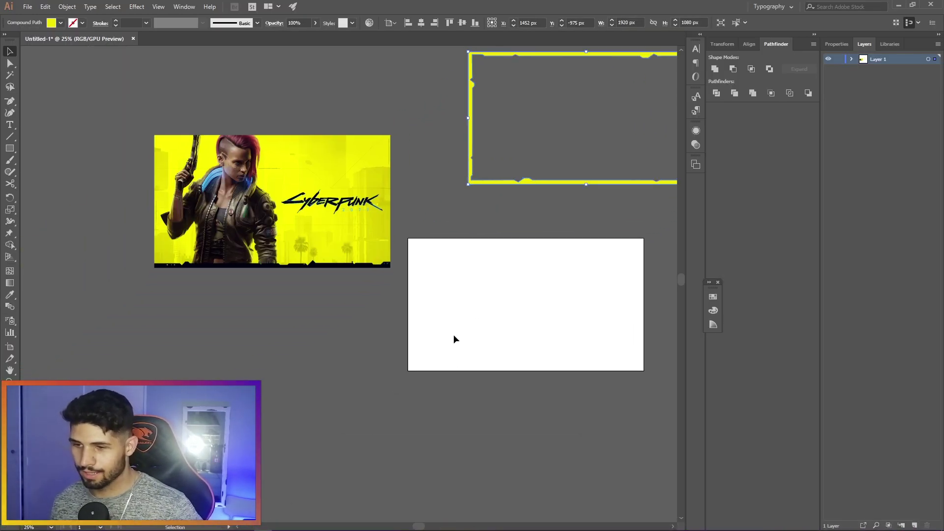
scroll(456, 336, "up", 4)
scroll(455, 340, "down", 2)
left_click_drag(326, 187, 479, 305)
left_click_drag(418, 310, 534, 492)
left_click_drag(388, 369, 255, 269)
left_click_drag(351, 275, 596, 237)
left_click(409, 23)
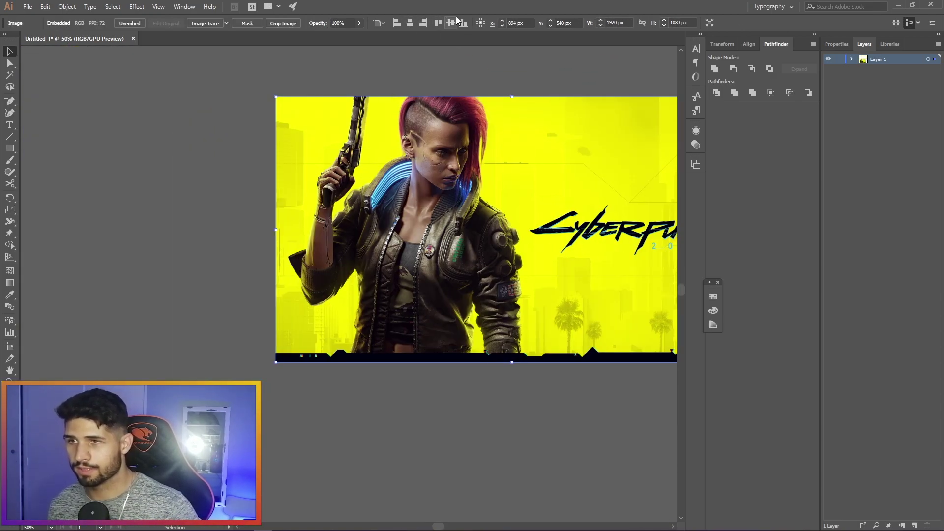
left_click_drag(544, 160, 474, 253)
left_click_drag(552, 249, 444, 255)
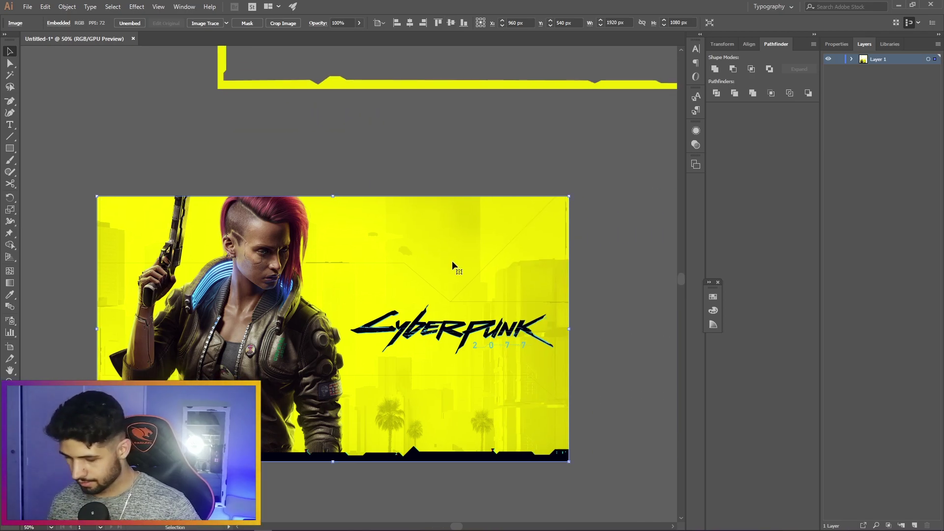
Trace the wallpaper's upper line with the Pen tool, from the left edge through the diagonal bend to past the right edge
key("p")
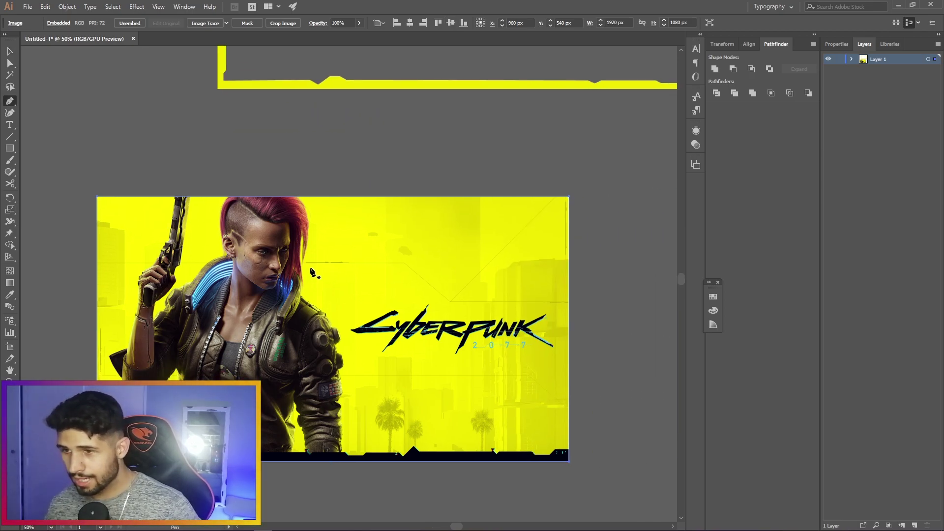
left_click(97, 263)
left_click(406, 263)
left_click(449, 300)
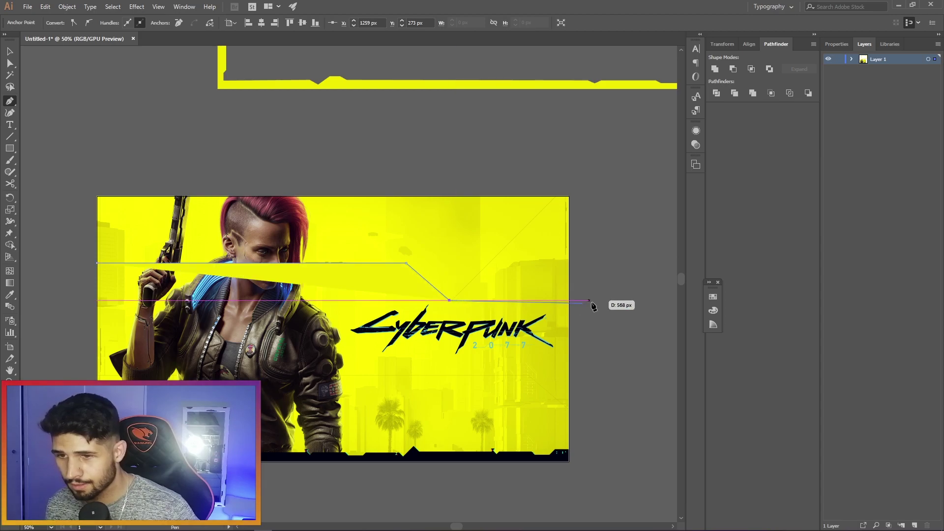
left_click(589, 301)
key("v")
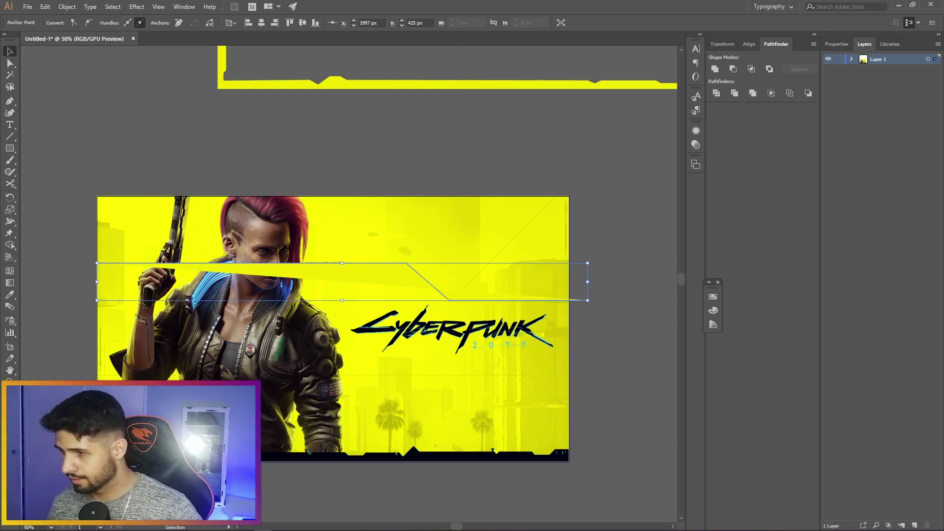
Swap the traced line's fill and stroke, set its stroke color to black (000000), and deselect it
key("shift+x")
left_click(13, 405)
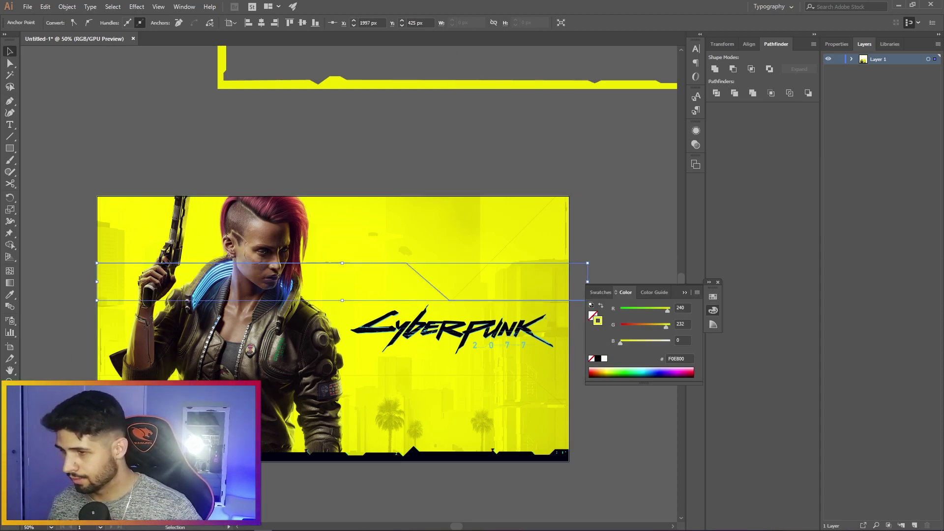
left_click(598, 359)
left_click(609, 233)
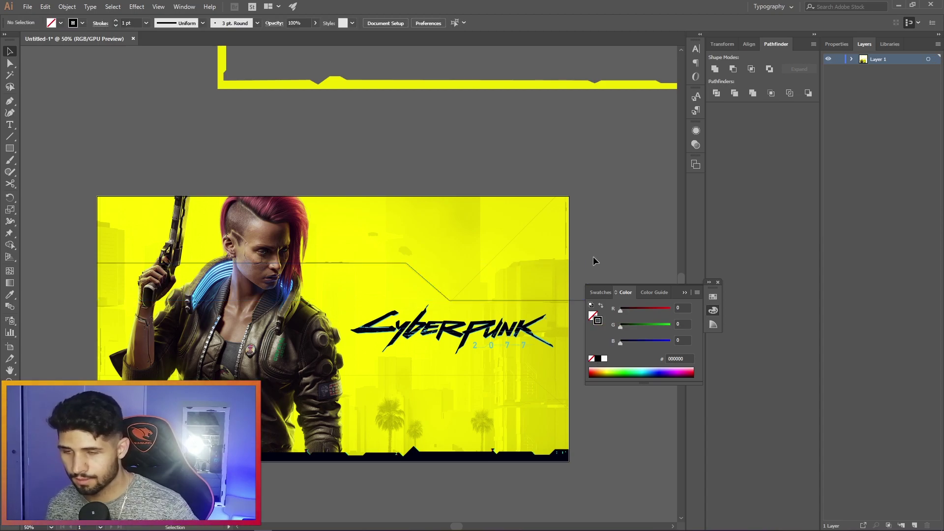
left_click(467, 300)
left_click(592, 188)
Draw a diagonal line with the Pen tool from the wallpaper's upper-right corner to the lower bend of the traced line
key("p")
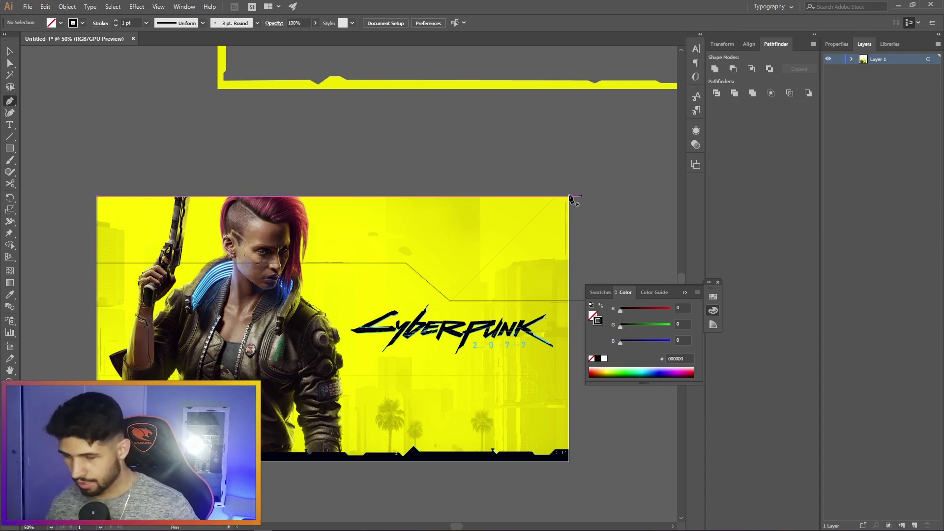
left_click(566, 190)
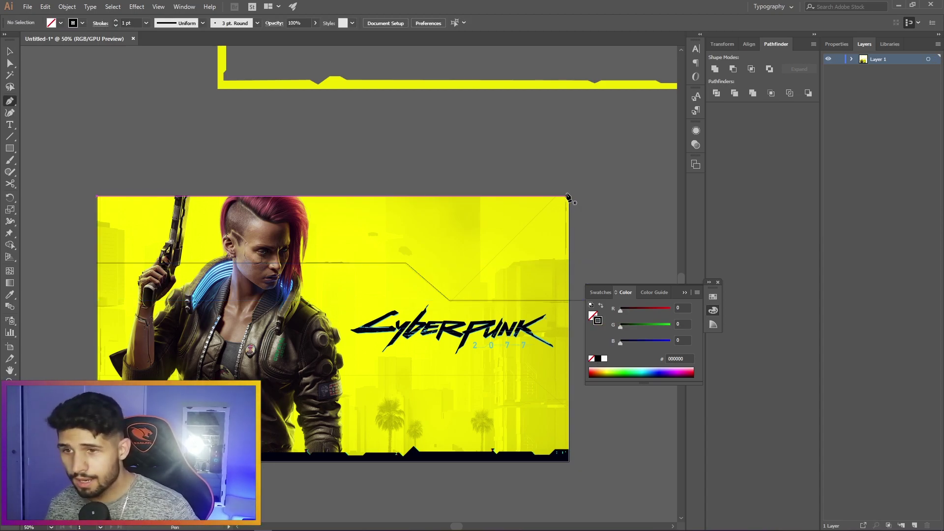
left_click(448, 299)
key("v")
left_click(617, 177)
Trace the wallpaper's lower line from past the right edge, diagonally up, and horizontally left to the character's jacket
left_click_drag(429, 466, 487, 421)
scroll(442, 455, "right", 2)
scroll(442, 455, "up", 1)
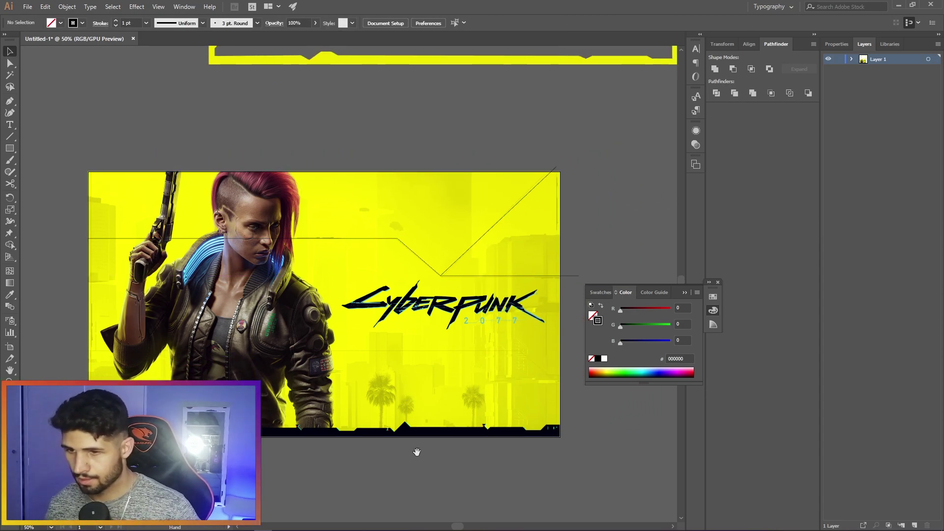
key("p")
left_click(569, 391)
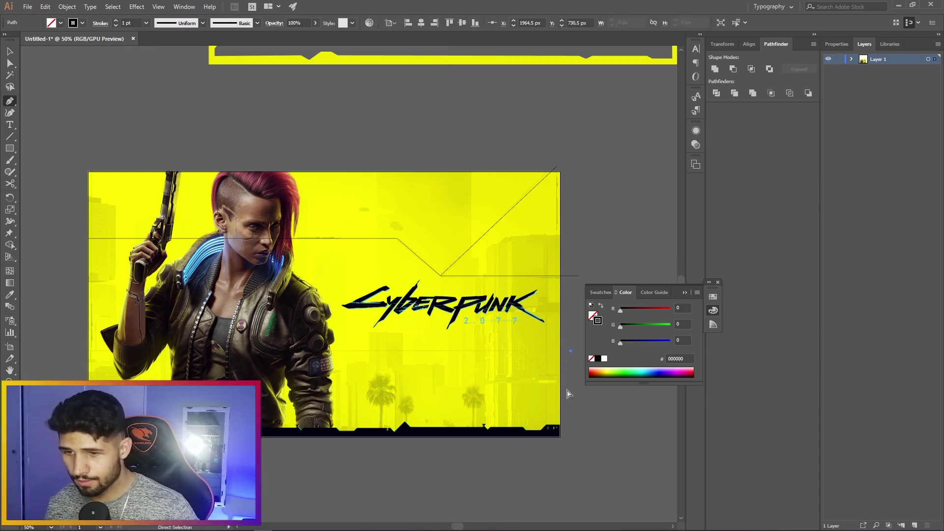
left_click(521, 352)
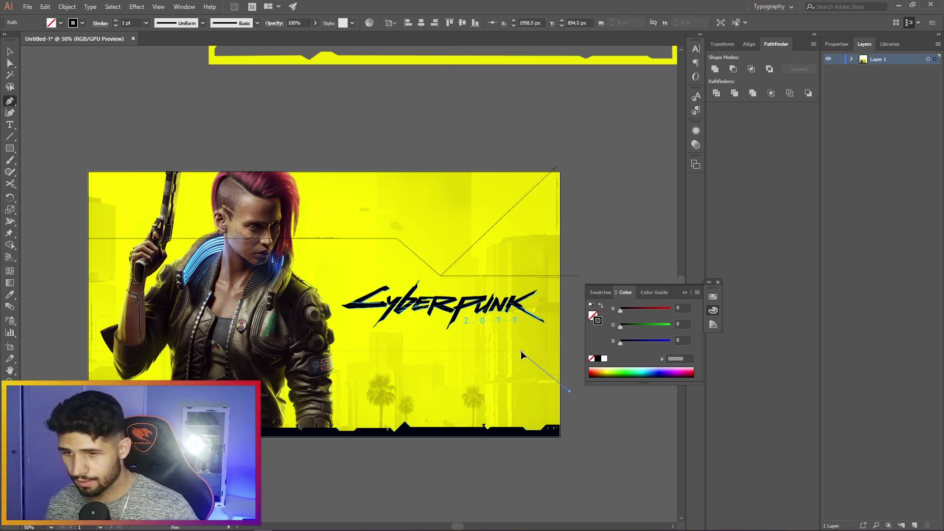
left_click(297, 352)
key("v")
left_click(614, 233)
Draw a stepped line below the logo, running horizontally right, steeply up, and at a shallow angle past the right edge
key("p")
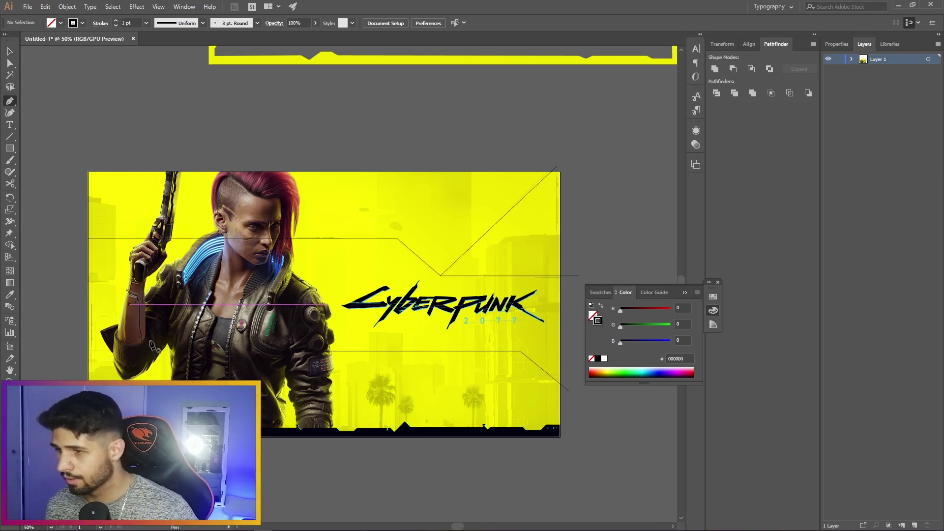
left_click(398, 387)
left_click(493, 387)
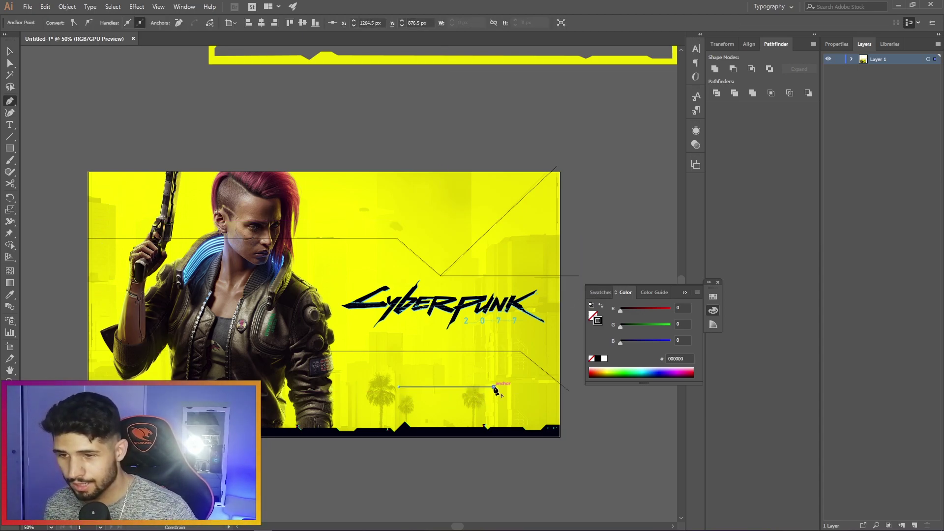
left_click(515, 335)
left_click(569, 317)
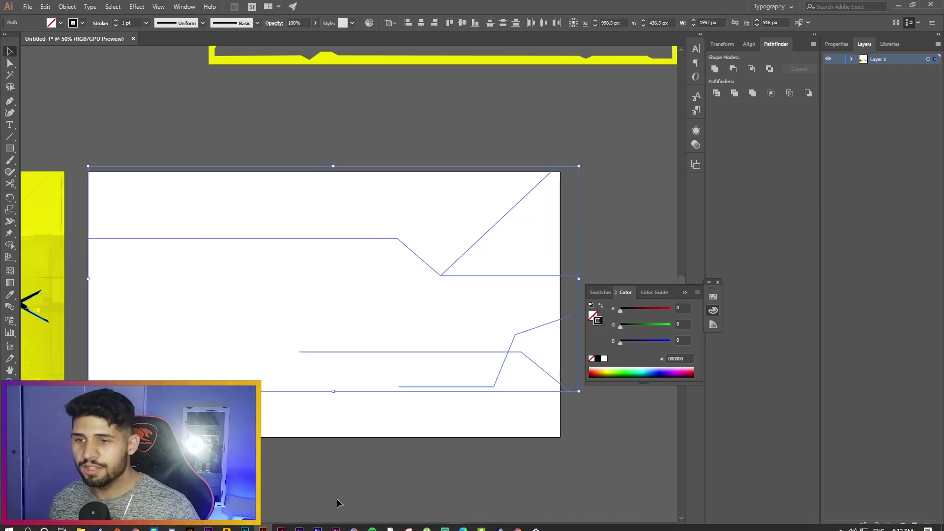
Switch to Photoshop and paste the copied lines into the Cyberpunk 2077 document as a Smart Object
left_click(245, 526)
key("ctrl+v")
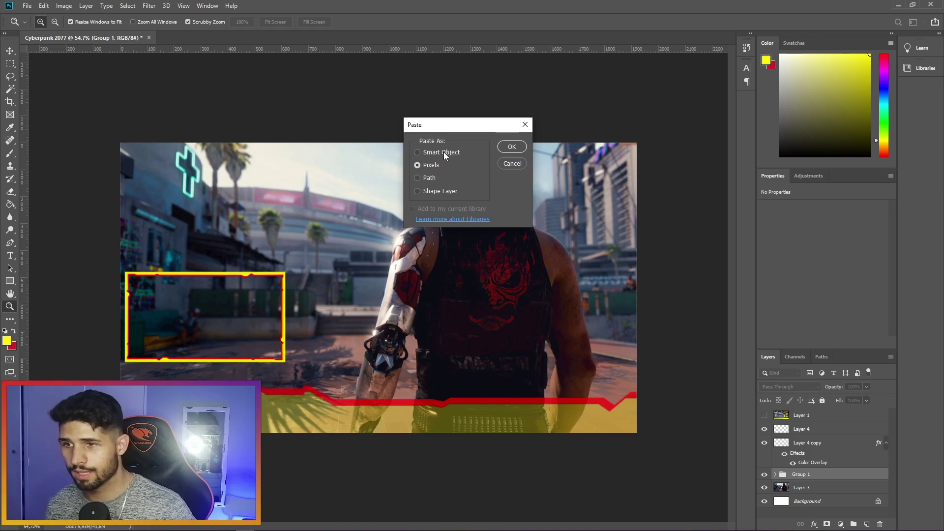
left_click(443, 152)
left_click(512, 147)
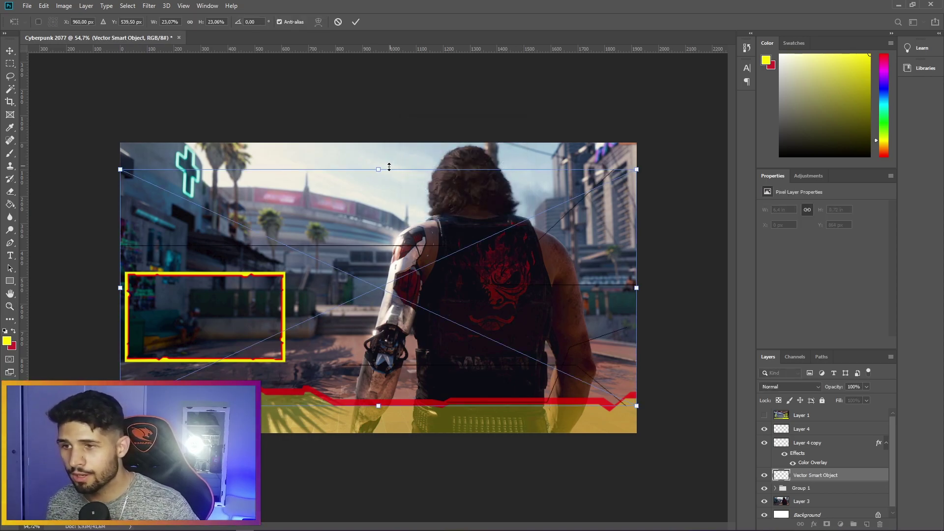
Shrink the pasted line artwork and position it over the right end of the yellow band
left_click_drag(637, 170, 228, 410)
key("Return")
key("Return")
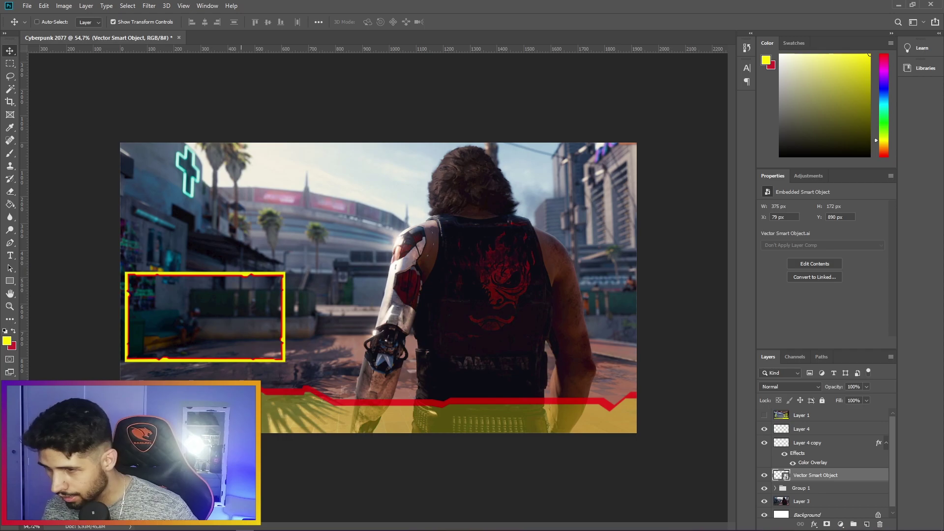
key("ctrl+t")
left_click_drag(223, 383, 552, 398)
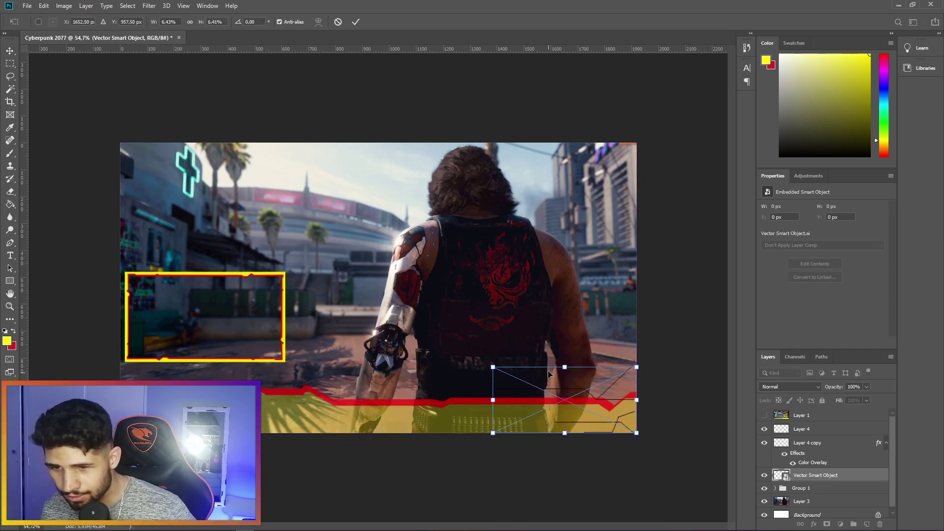
left_click_drag(560, 366, 538, 403)
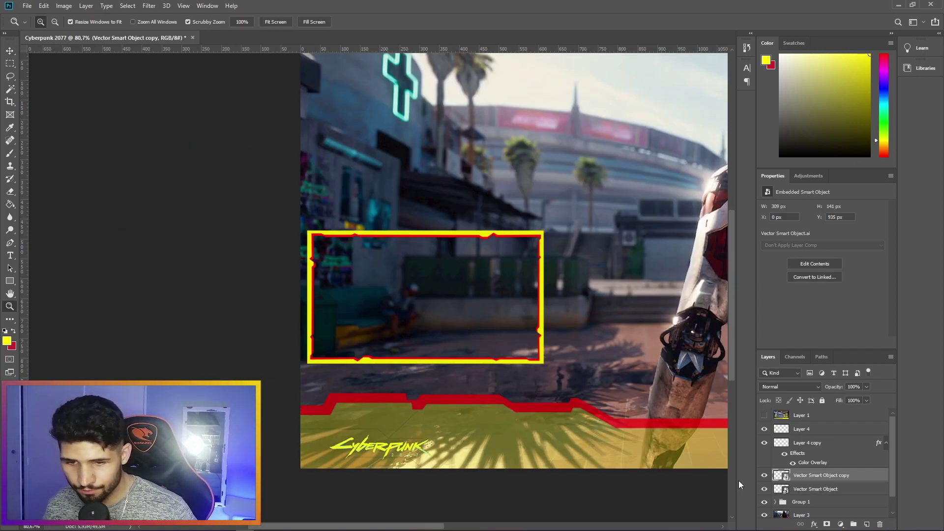
Move Vector Smart Object and Vector Smart Object copy into Group 1, above Layer 2 copy
left_click(816, 489, "shift")
left_click_drag(819, 491, 827, 508)
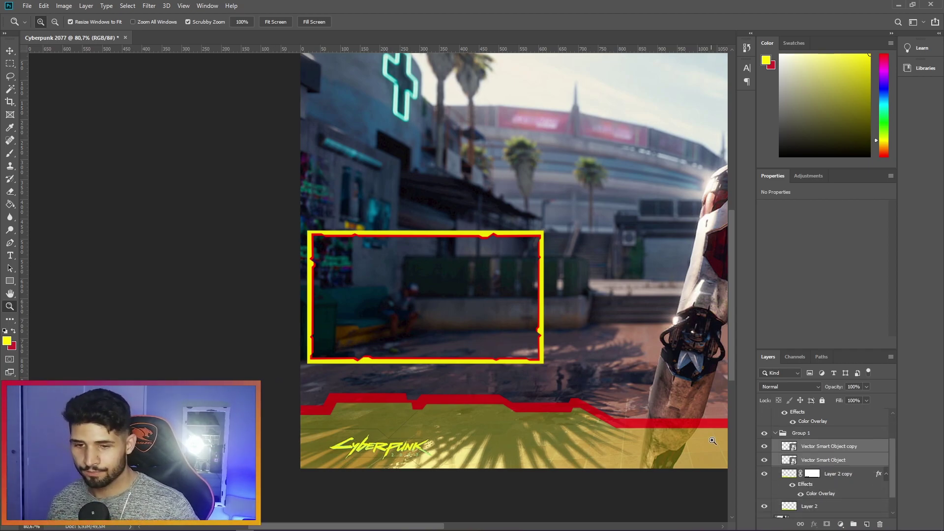
left_click_drag(245, 339, 300, 341)
left_click_drag(603, 361, 460, 381)
Switch to Illustrator and move the upper angled lines straight down to overlap the stepped lines near the artboard's lower edge
key("v")
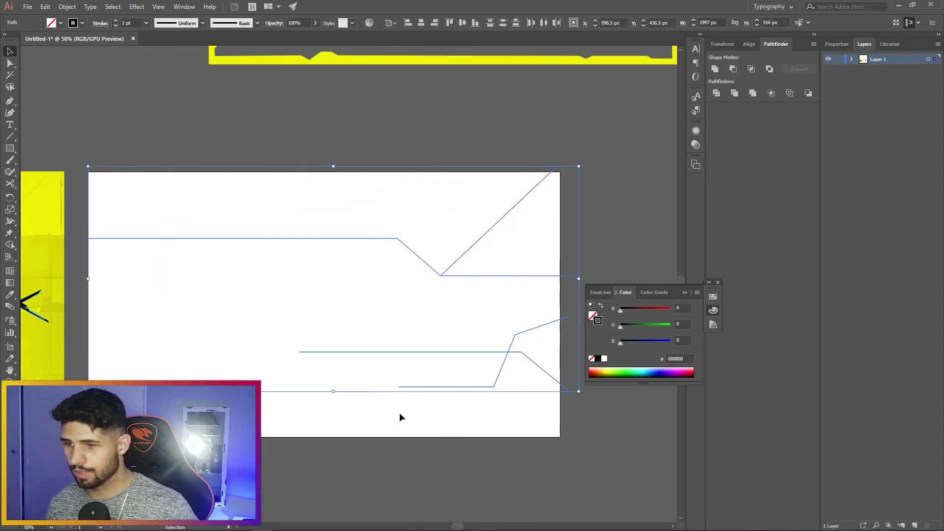
left_click(402, 210)
left_click_drag(294, 178, 505, 278)
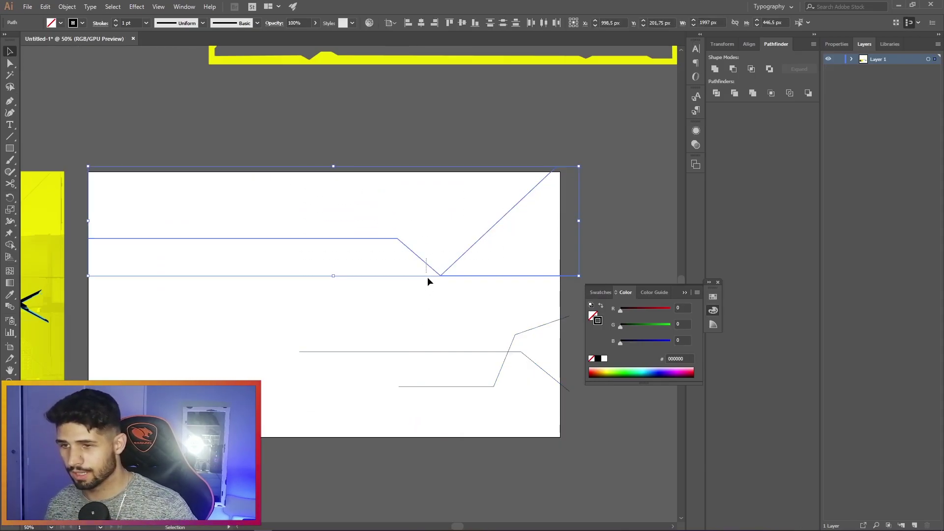
left_click_drag(427, 261, 425, 355)
left_click_drag(213, 200, 489, 423)
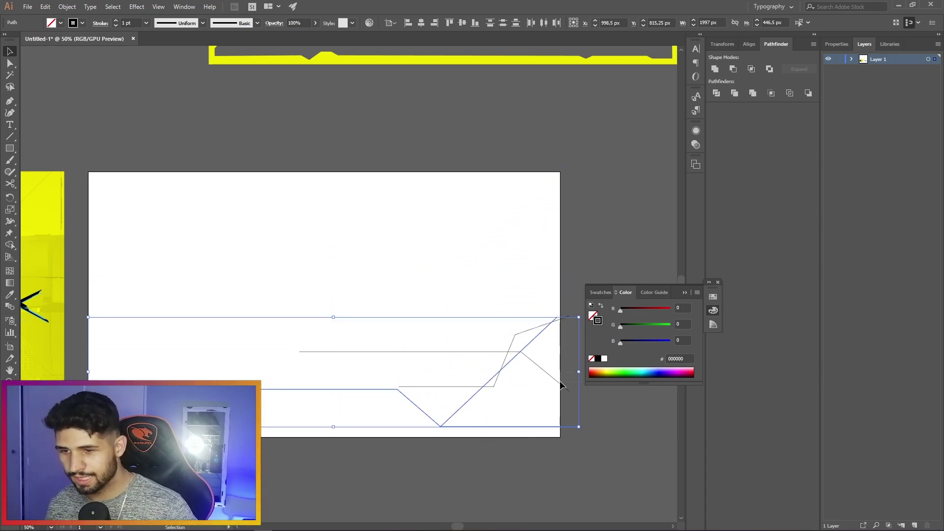
Switch to Photoshop and paste the new line artwork into the Cyberpunk 2077 document as a Smart Object
key("alt+Tab")
key("ctrl+v")
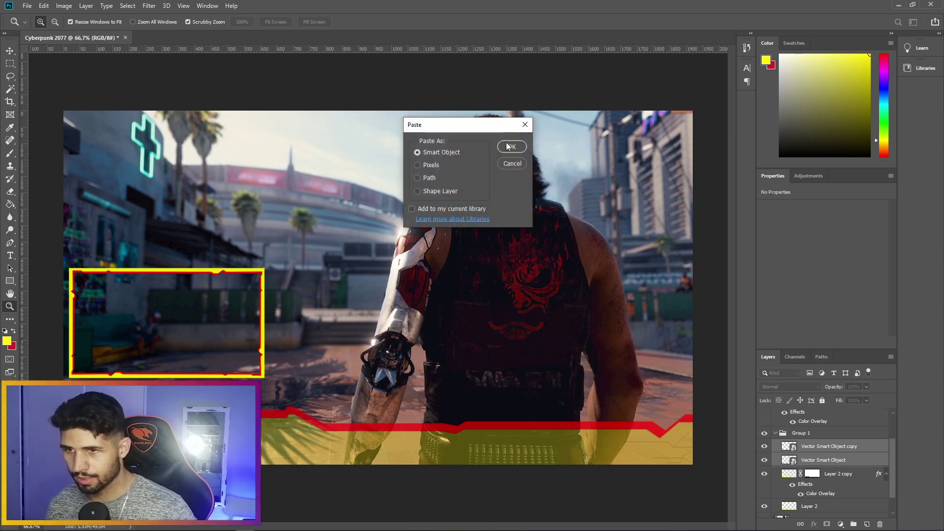
left_click(507, 146)
Position the pasted full-width line artwork along the lower part of the yellow band
left_click_drag(480, 288, 479, 445)
left_click_drag(380, 425, 382, 435)
key("Return")
key("v")
left_click_drag(555, 499, 556, 507)
key("z")
left_click_drag(560, 325, 522, 322)
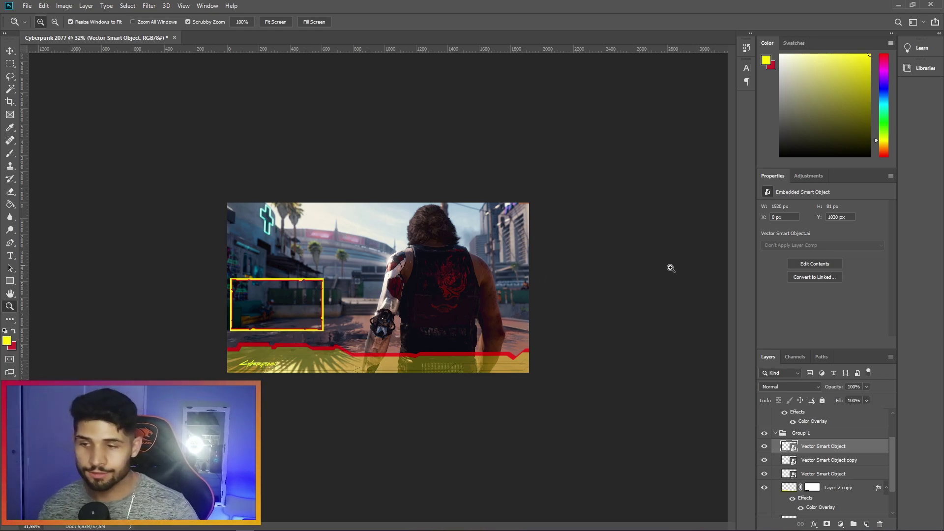
Try an opacity of 70% on Layer 2 copy, the red edge of the band
key("v")
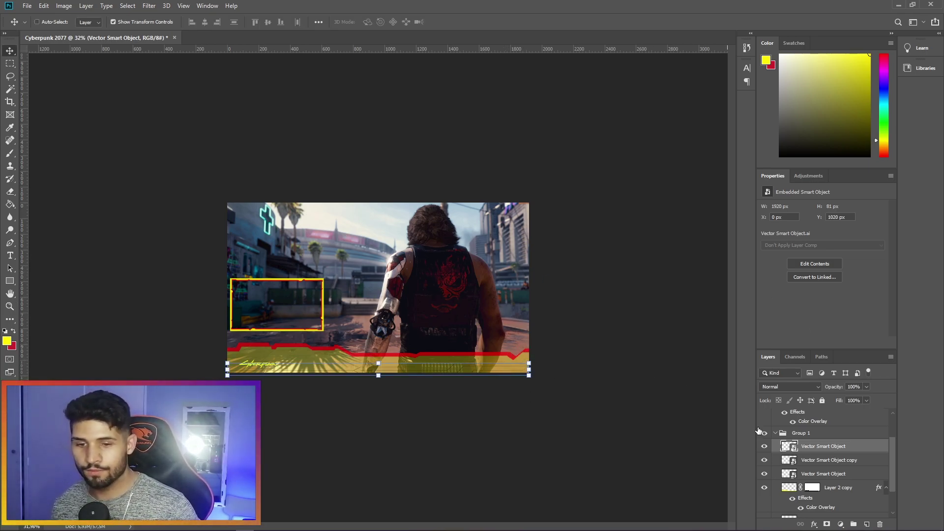
scroll(825, 469, "down", 2)
left_click(850, 460)
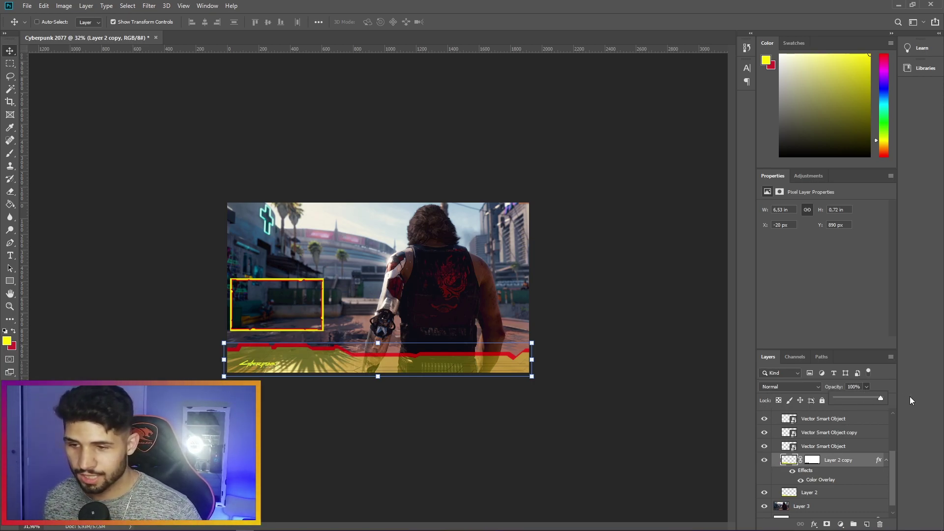
left_click_drag(884, 396, 866, 397)
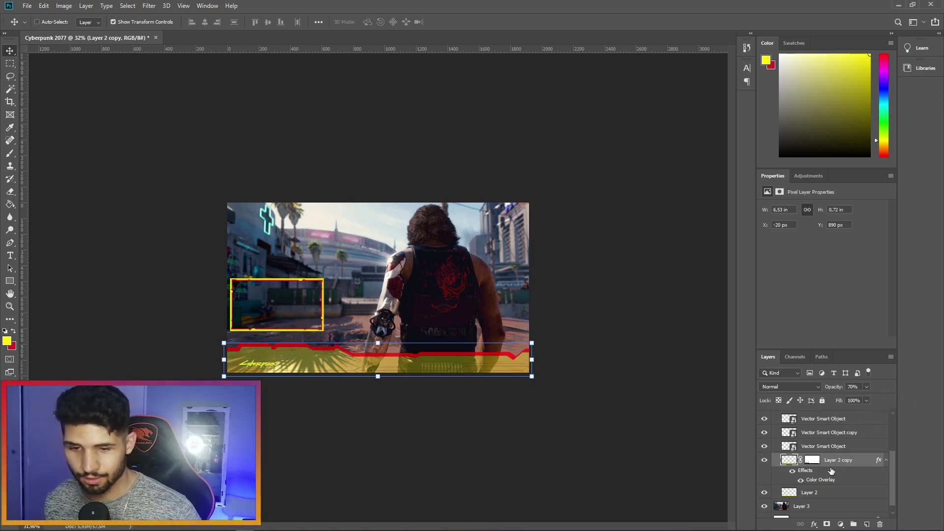
left_click(841, 432)
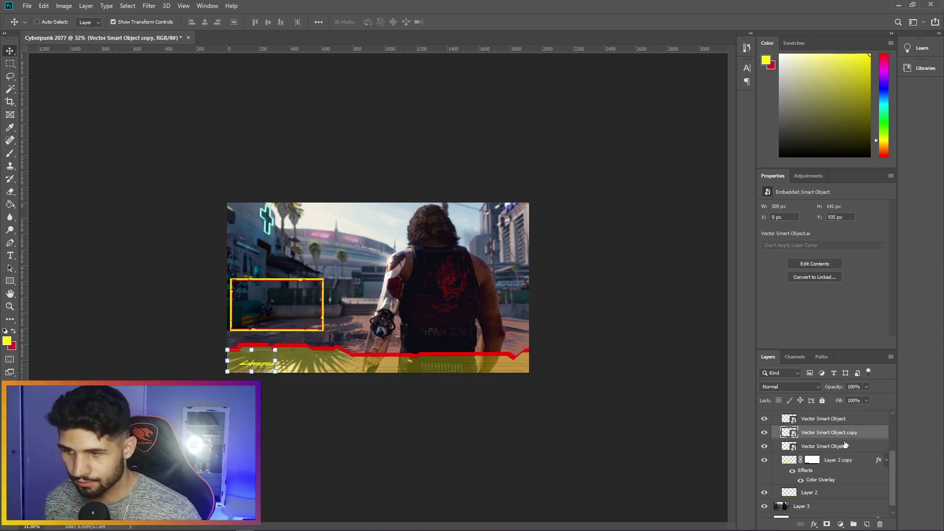
left_click(846, 463)
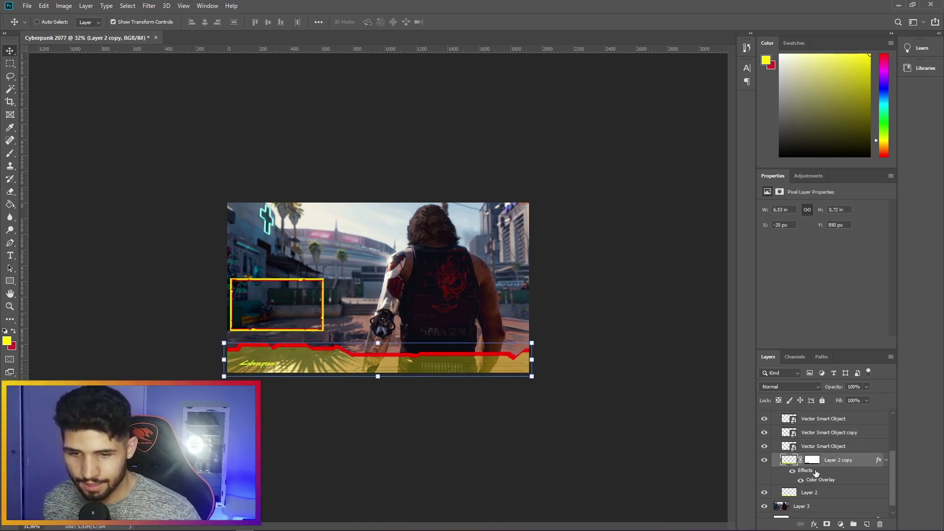
Set the opacity of Layer 2, the yellow band fill, to 53%
left_click(838, 488)
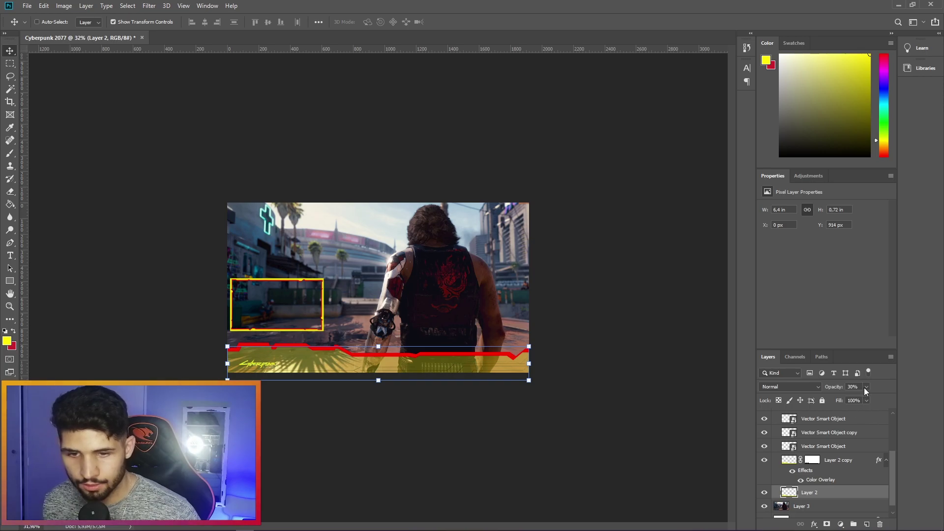
left_click_drag(859, 398, 892, 398)
key("z")
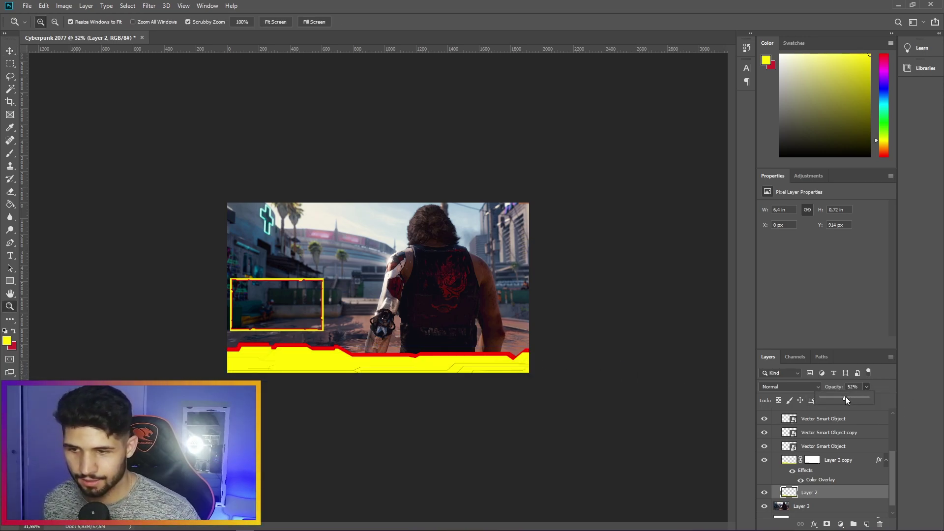
left_click_drag(845, 396, 848, 397)
left_click(639, 356)
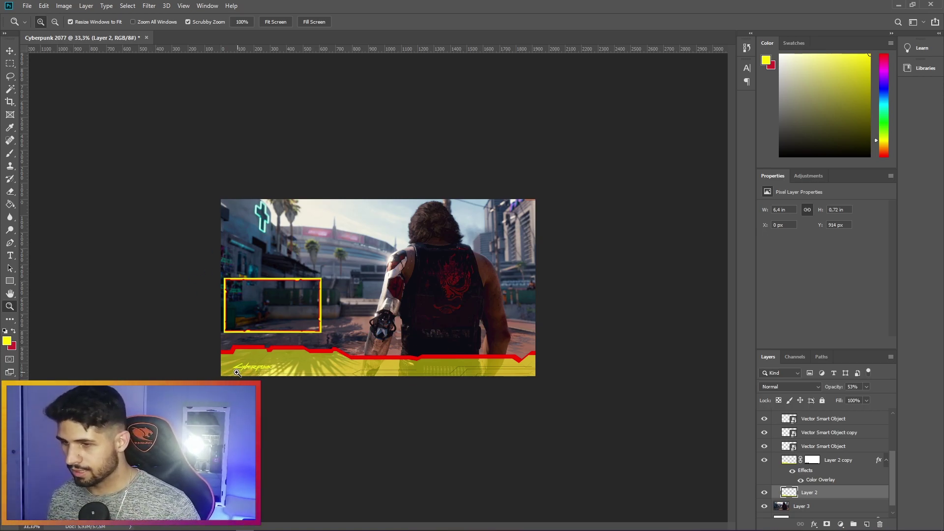
left_click_drag(236, 372, 260, 359)
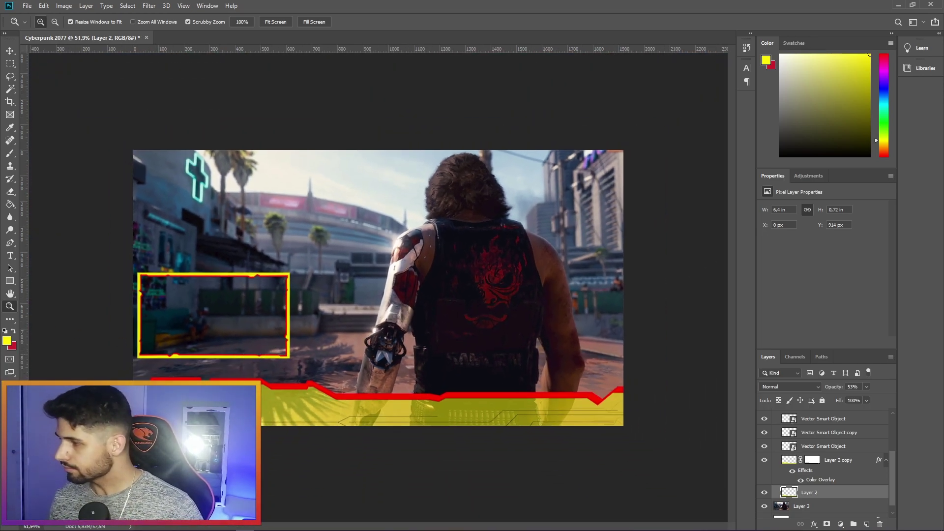
Examine the three line artwork Smart Objects in Group 1 one after another
mouse_move(195, 530)
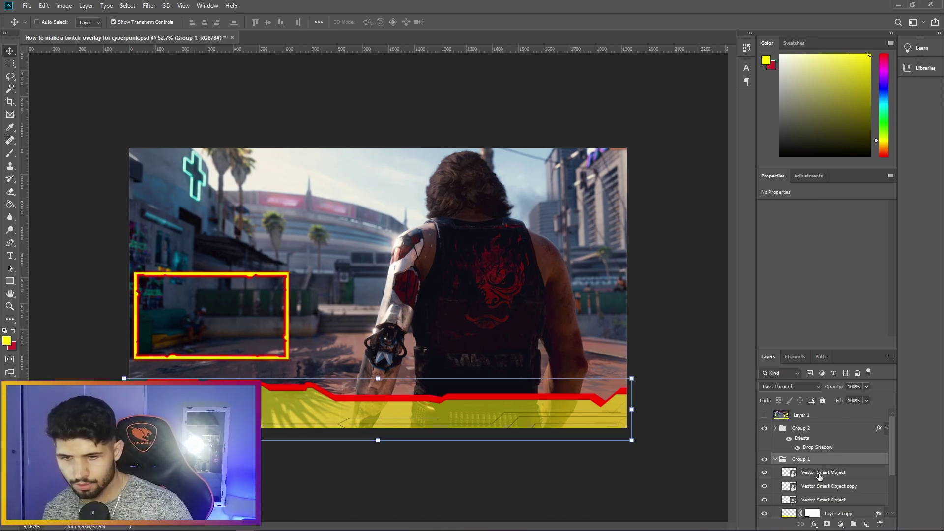
left_click(818, 472)
left_click(818, 487)
scroll(821, 491, "down", 2)
left_click(832, 462)
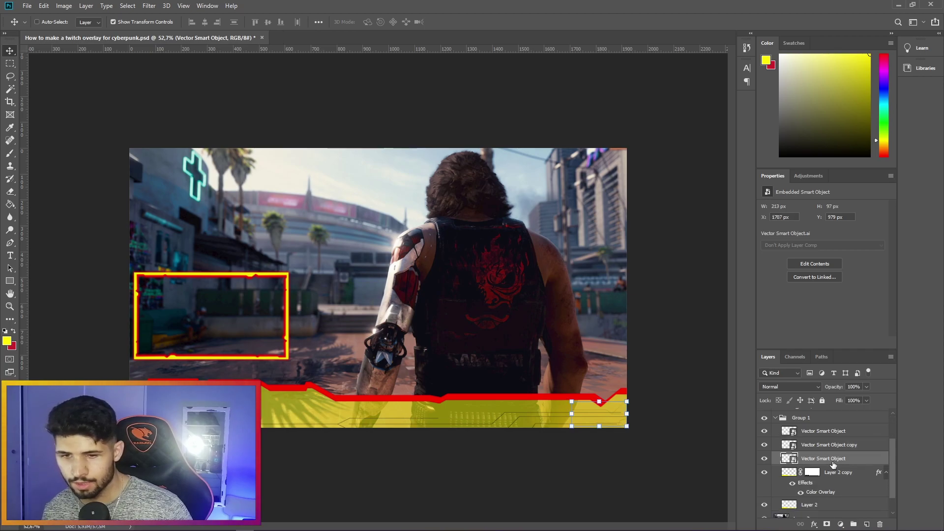
left_click(829, 445)
left_click(832, 432)
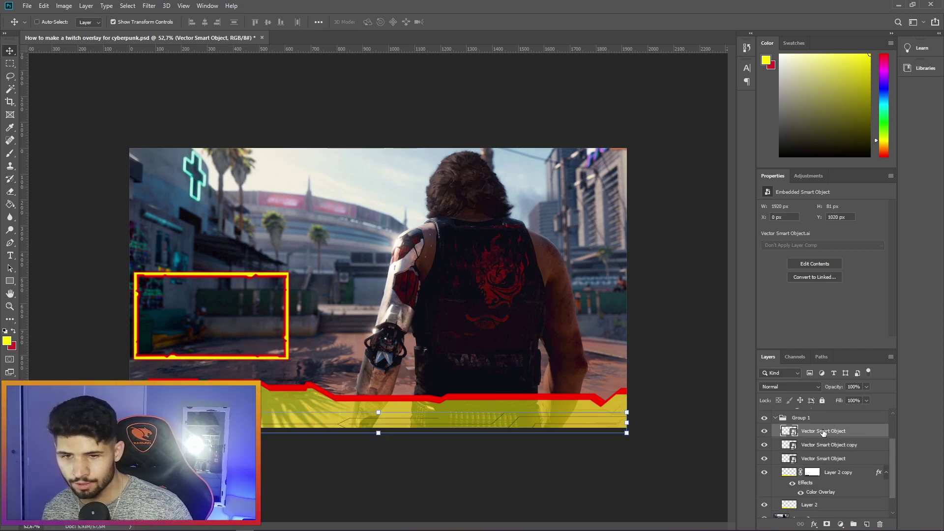
right_click(823, 432)
key("Escape")
left_click(831, 458)
scroll(836, 478, "down", 1)
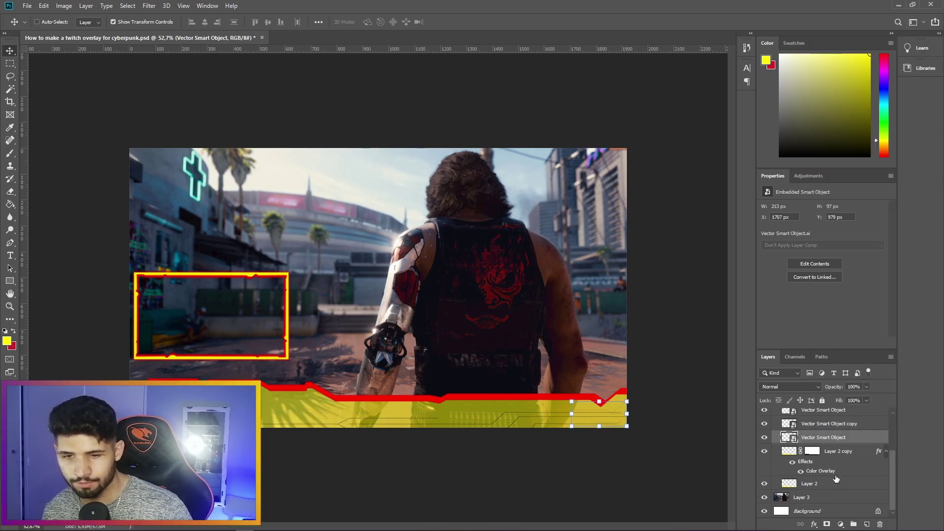
Try black 000000 and white ffffff as the Color Overlay of Layer 2 copy, and keep its original overlay colour
left_click(832, 461)
right_click(832, 451)
left_click(842, 46)
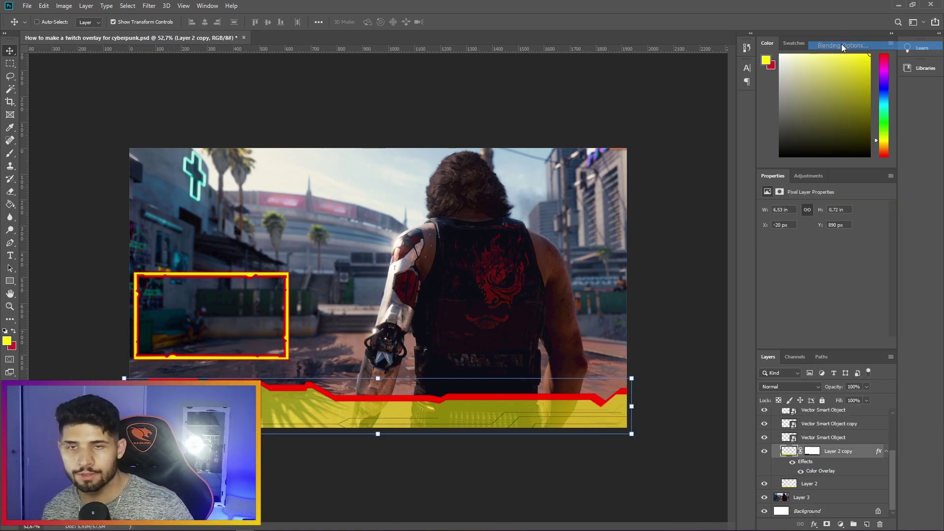
left_click(584, 298)
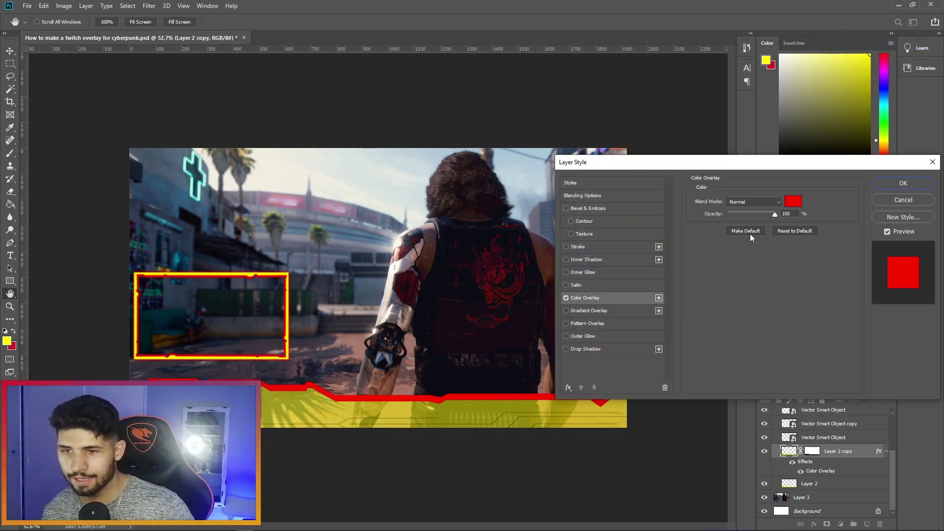
left_click(795, 200)
type("000000")
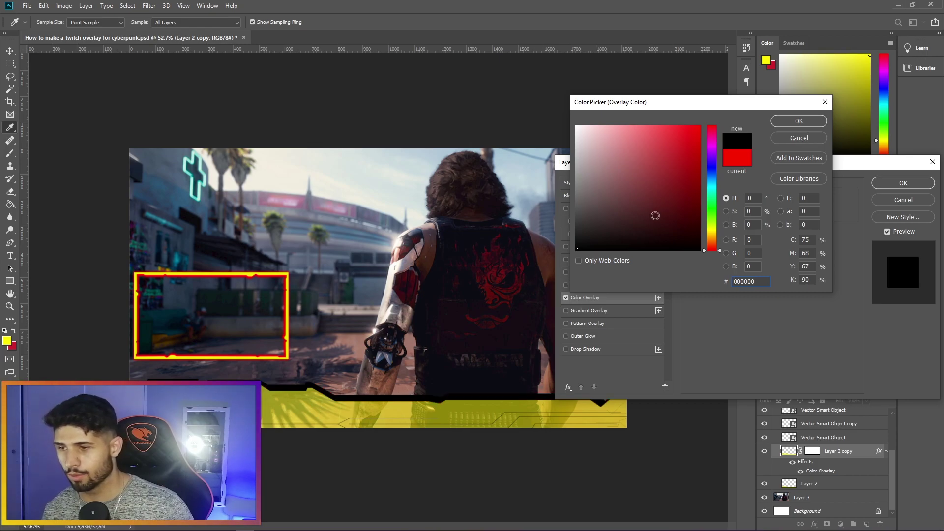
type("ffffff")
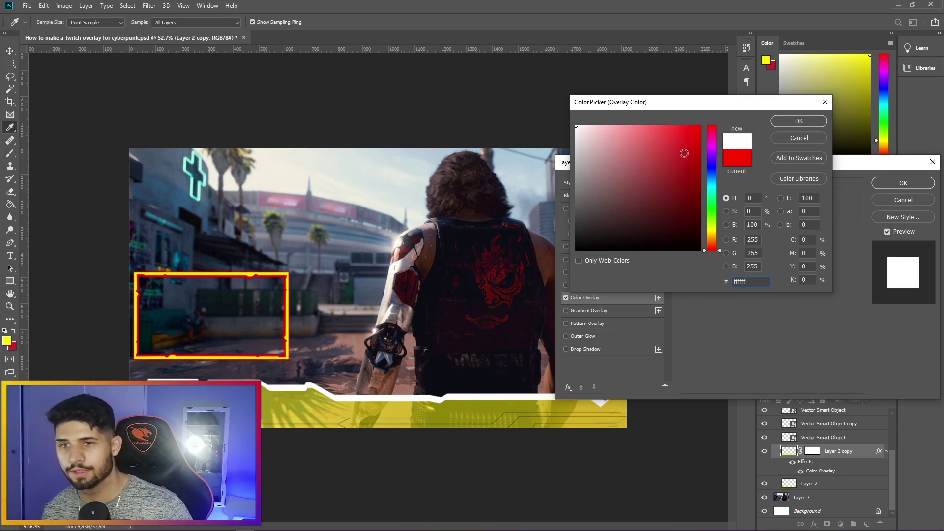
left_click(797, 138)
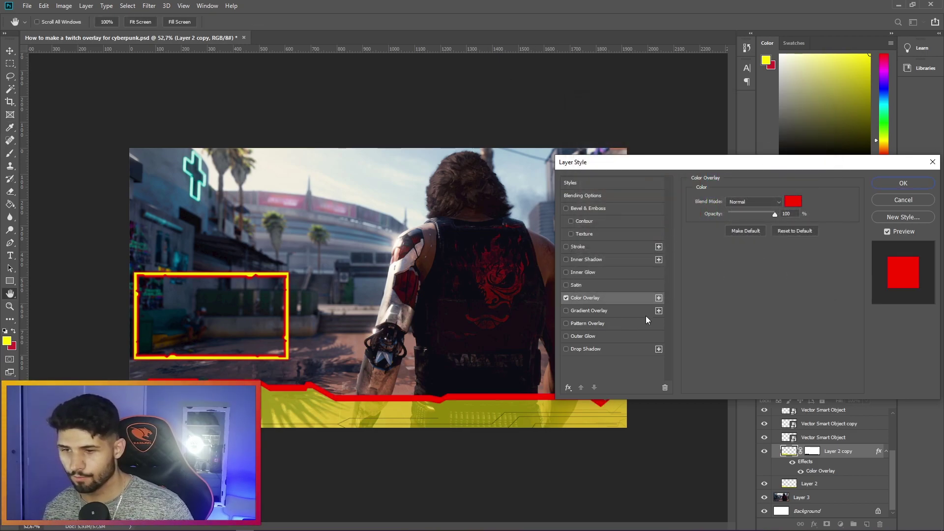
left_click(904, 184)
scroll(831, 448, "up", 1)
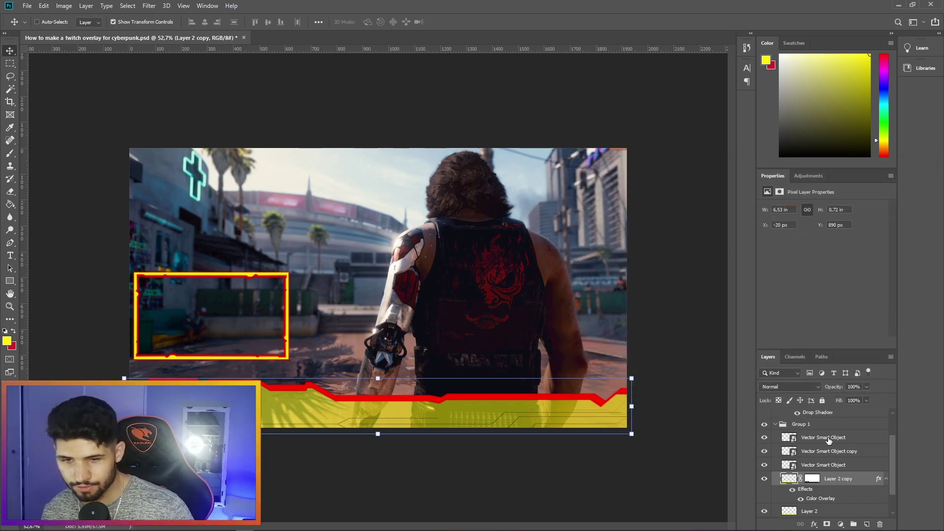
scroll(829, 441, "up", 1)
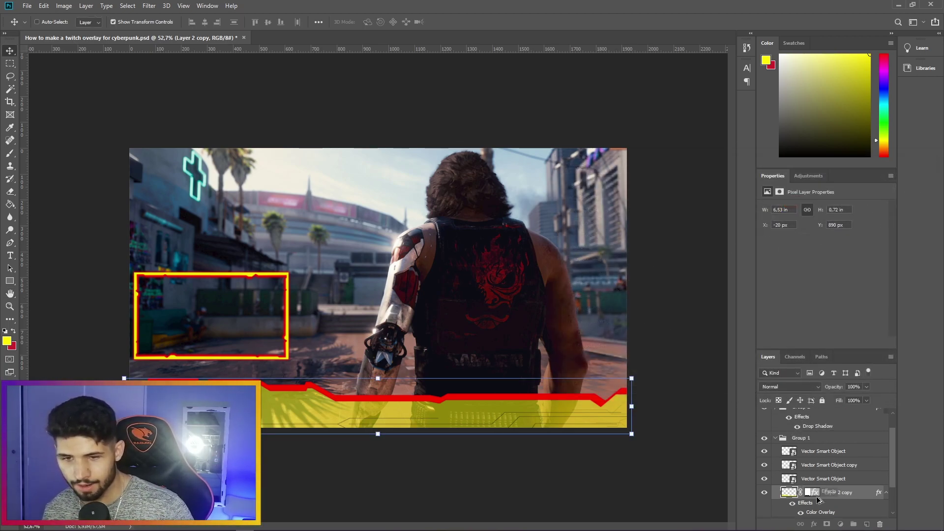
left_click_drag(819, 499, 834, 493)
key("ctrl+z")
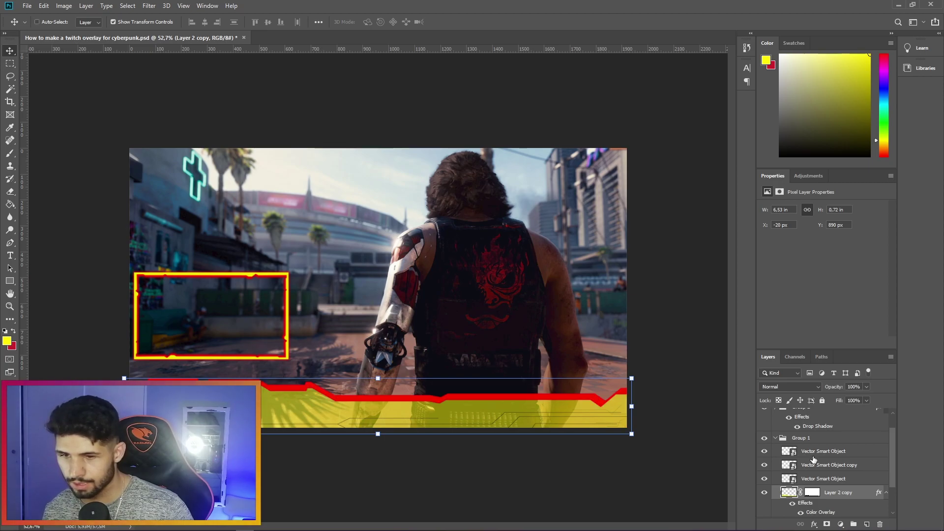
key("z")
left_click_drag(555, 268, 527, 270)
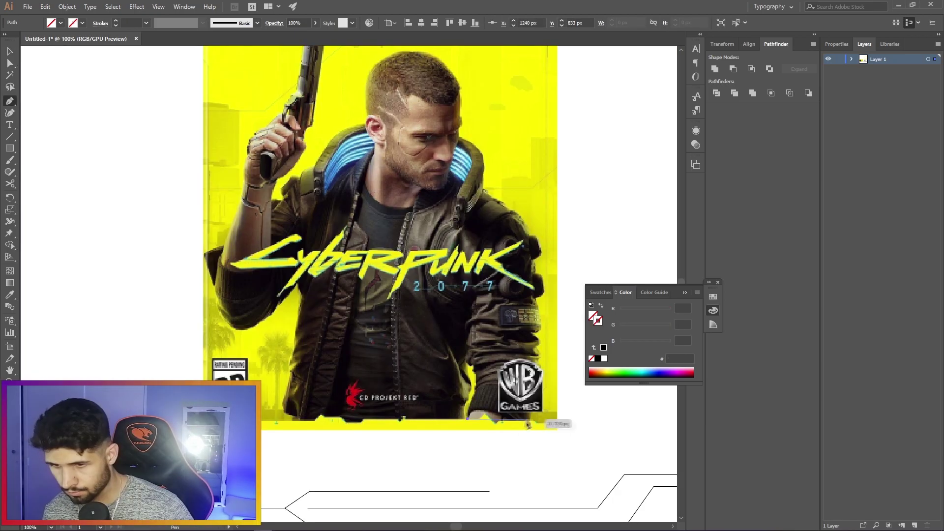
Trace the character's outline with the Pen tool in Illustrator, up the lowered arm, over the shoulder and collar, and around the head
left_click_drag(532, 332, 535, 334)
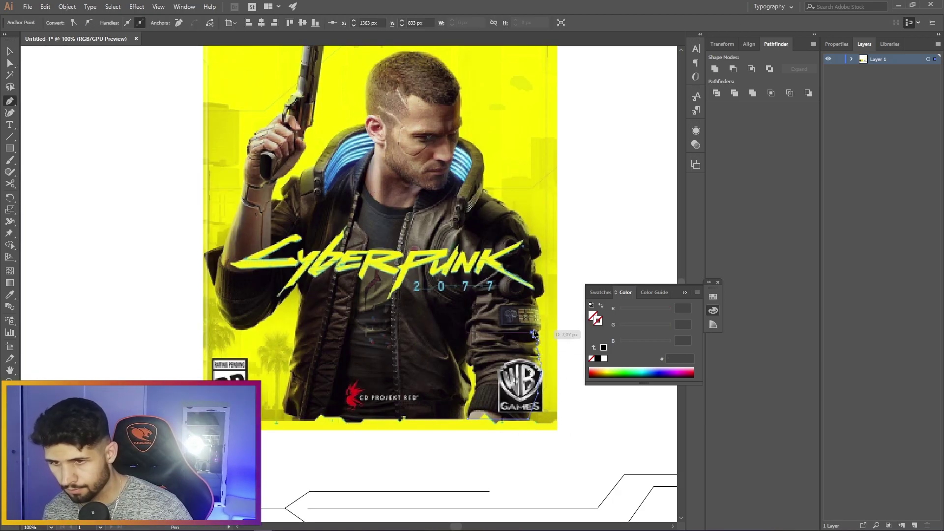
key("ctrl+z")
scroll(485, 176, "up", 2)
left_click_drag(499, 173, 551, 275)
left_click(534, 246)
left_click_drag(484, 203, 436, 187)
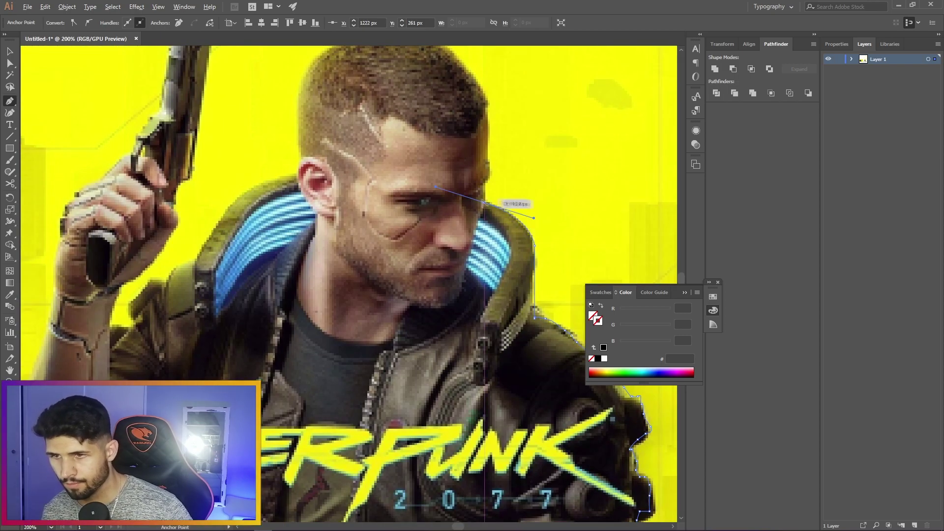
left_click(489, 107)
left_click_drag(423, 93, 485, 205)
left_click_drag(456, 142, 392, 138)
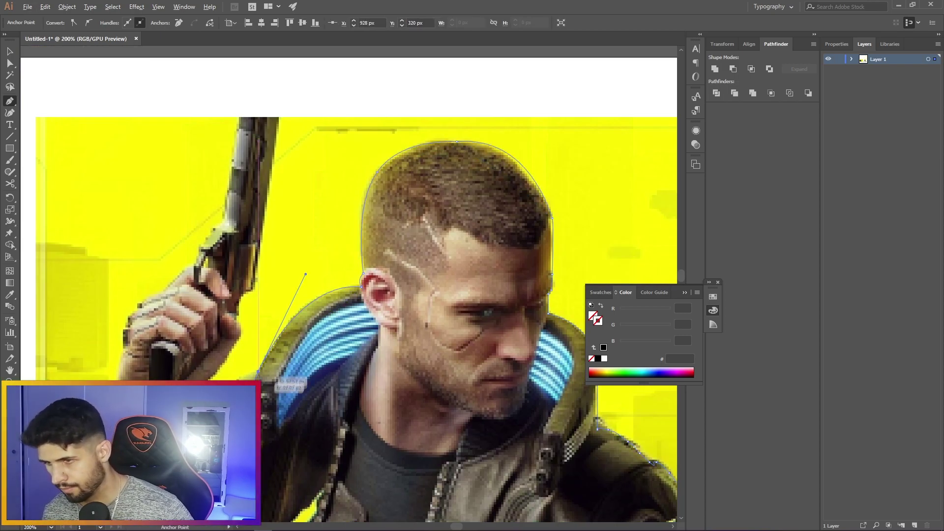
Continue the character's outline around the gun barrel and the hand holding it
left_click(279, 117)
left_click(240, 118)
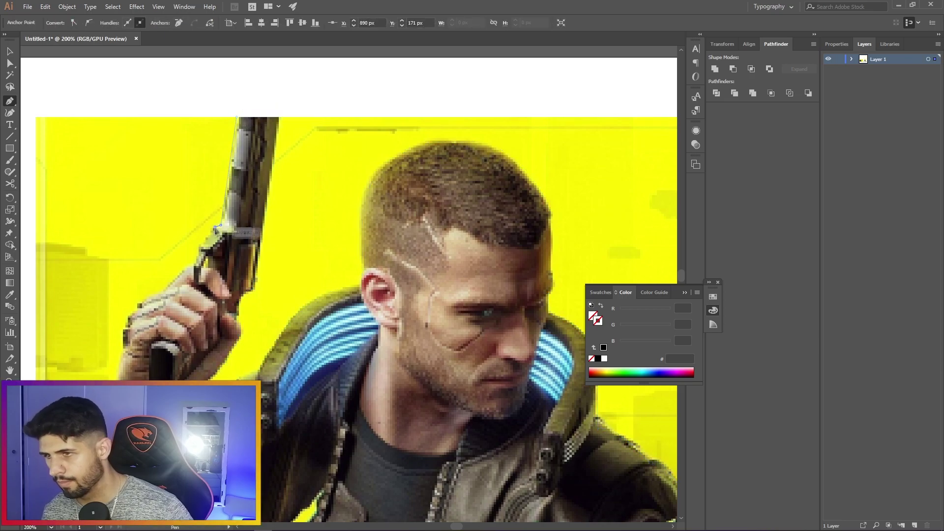
left_click(196, 275)
left_click_drag(197, 285, 307, 219)
left_click(239, 260)
left_click_drag(242, 279, 280, 229)
Continue the outline around the raised arm's elbow, down the jacket and along its hem, and around the gap beside the lowered sleeve
left_click(184, 427)
left_click_drag(226, 445, 307, 258)
left_click_drag(414, 308, 467, 168)
left_click(446, 274)
left_click(450, 284)
left_click(431, 365)
left_click(466, 395)
left_click_drag(580, 314, 209, 298)
left_click(425, 378)
left_click(425, 346)
left_click(433, 336)
left_click(437, 312)
left_click(433, 292)
left_click(430, 265)
left_click(441, 271)
left_click(441, 279)
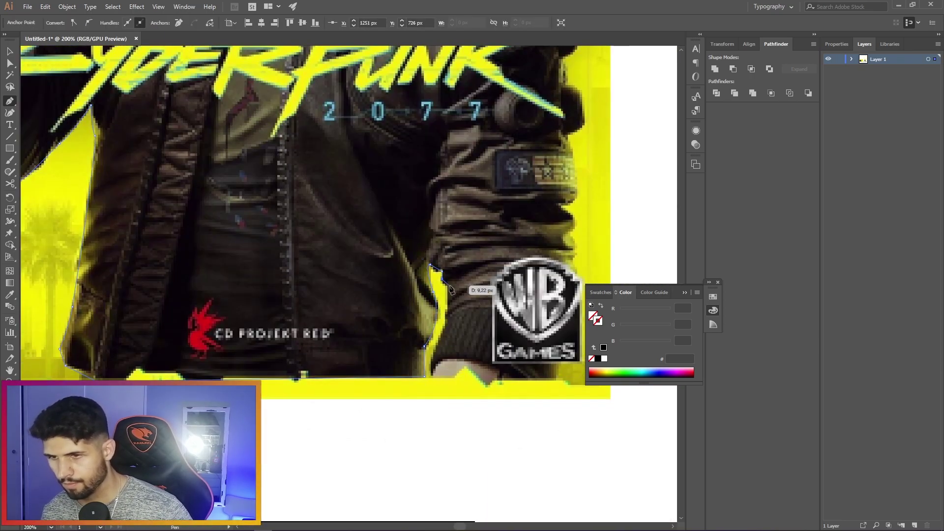
left_click_drag(374, 260, 536, 420)
Give the traced character silhouette a white 1 pt stroke and no fill
key("v")
double_click(593, 316)
scroll(501, 257, "down", 4)
left_click_drag(502, 257, 389, 512)
key("ctrl+z")
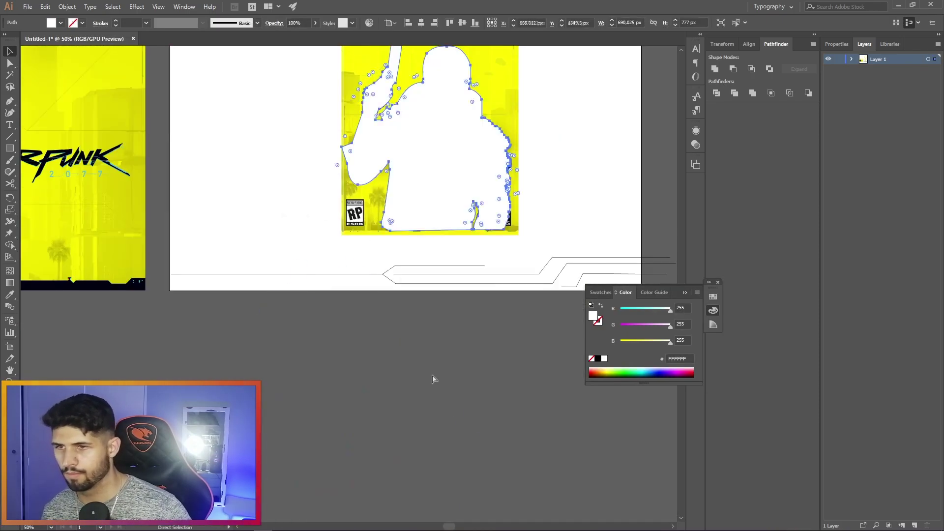
key("shift+x")
scroll(432, 295, "up", 4)
scroll(306, 308, "down", 3)
key("shift+x")
scroll(502, 280, "up", 1)
key("shift+x")
Draw the wrist seam and thin forearm line as a closed shape on the raised arm, and fill it white
key("p")
scroll(246, 236, "up", 4)
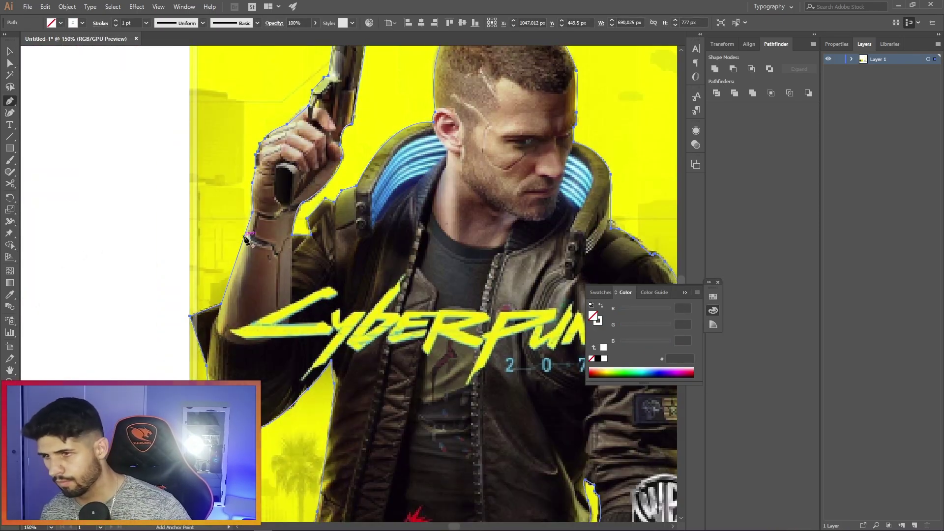
left_click(268, 243)
left_click_drag(329, 268, 376, 266)
left_click(328, 269)
left_click_drag(344, 294, 357, 297)
left_click(344, 294)
scroll(347, 305, "down", 3)
left_click(342, 402)
left_click(352, 178)
left_click_drag(381, 141, 395, 138)
left_click_drag(358, 152, 340, 177)
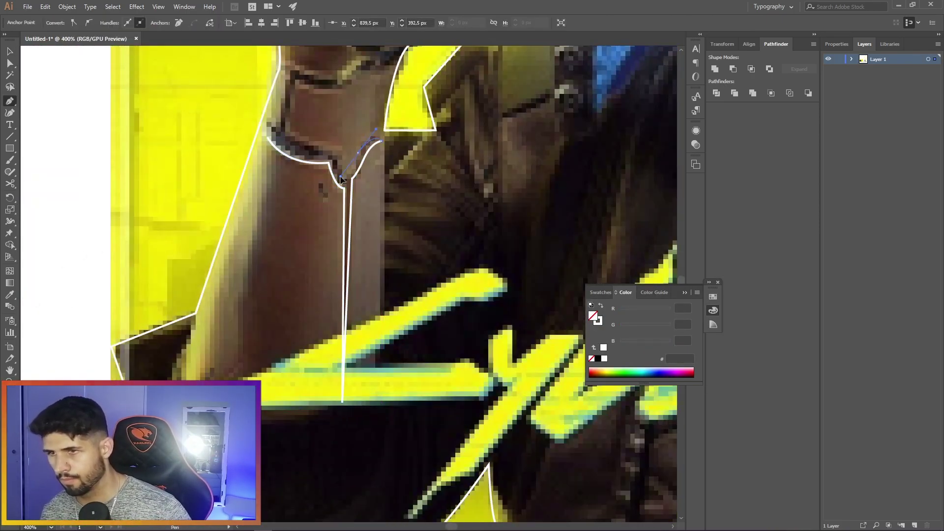
left_click(268, 137)
key("shift+x")
key("v")
Draw a white crescent around the raised arm's elbow where the forearm meets the sleeve
scroll(199, 187, "down", 2)
key("p")
left_click(191, 254)
left_click_drag(237, 292, 282, 308)
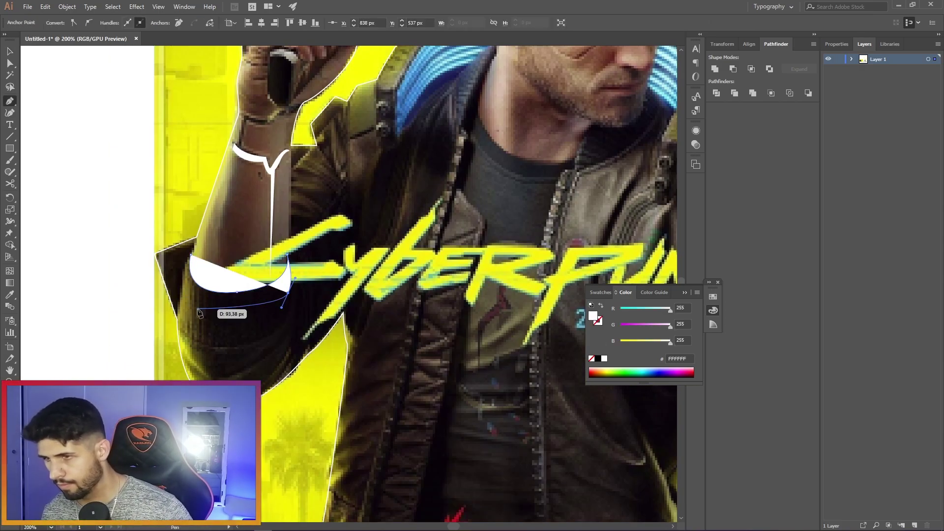
left_click(198, 309)
left_click(191, 254)
key("v")
Draw white accent shapes beside the gun grip and along the palm and thumb of the hand holding it
left_click_drag(295, 196, 248, 355)
key("p")
left_click(244, 260)
left_click(267, 240)
left_click(290, 200)
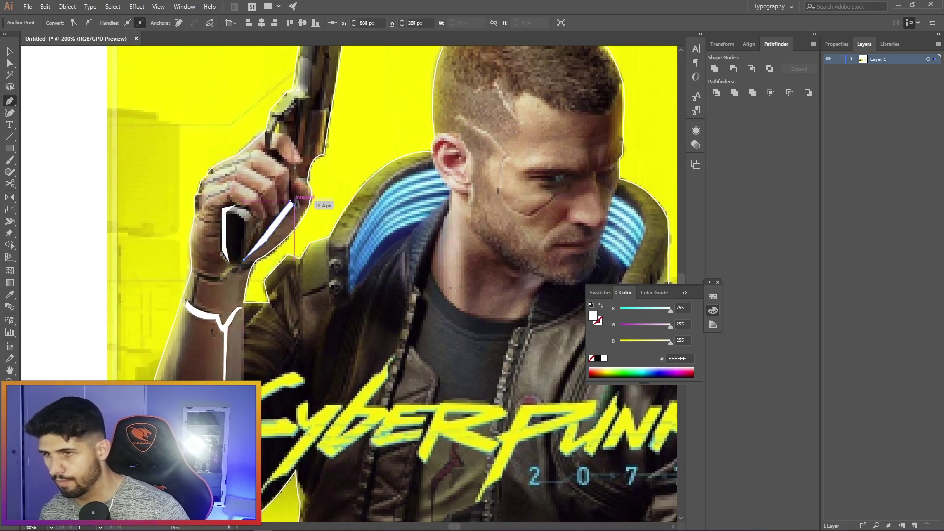
key("v")
key("Delete")
key("p")
left_click(293, 182)
left_click_drag(293, 201, 298, 211)
left_click(294, 201)
left_click_drag(283, 215, 274, 218)
left_click(293, 183)
Add white accent shapes at the trigger finger and between the fingers wrapped around the gun
scroll(295, 187, "up", 3)
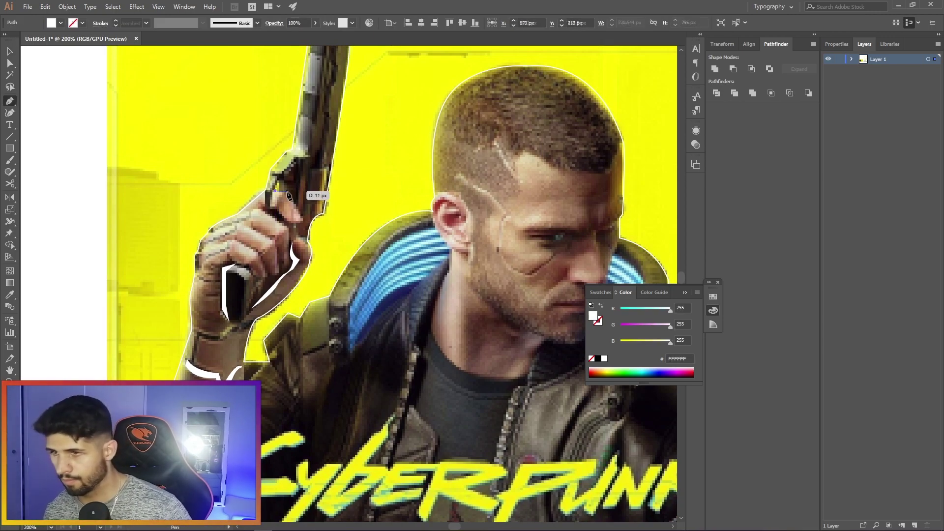
left_click(271, 191)
left_click(287, 191)
left_click(302, 220)
left_click(260, 210)
left_click(286, 229)
left_click(287, 244)
left_click(280, 267)
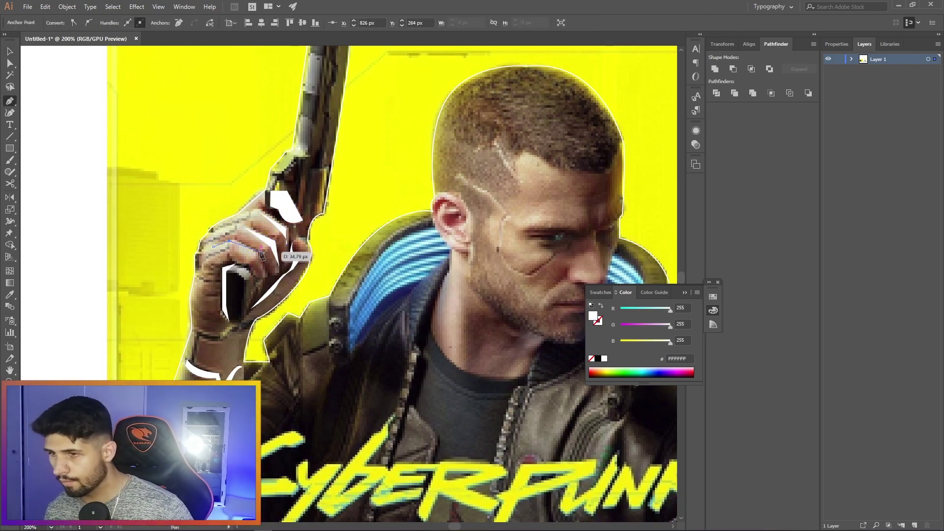
left_click(268, 274)
Draw an angular white line across the wrist just below the gun hand
key("v")
left_click(224, 295)
key("p")
left_click(198, 332)
left_click(236, 329)
scroll(234, 359, "up", 3)
left_click(198, 305)
left_click(106, 355)
scroll(208, 305, "down", 3)
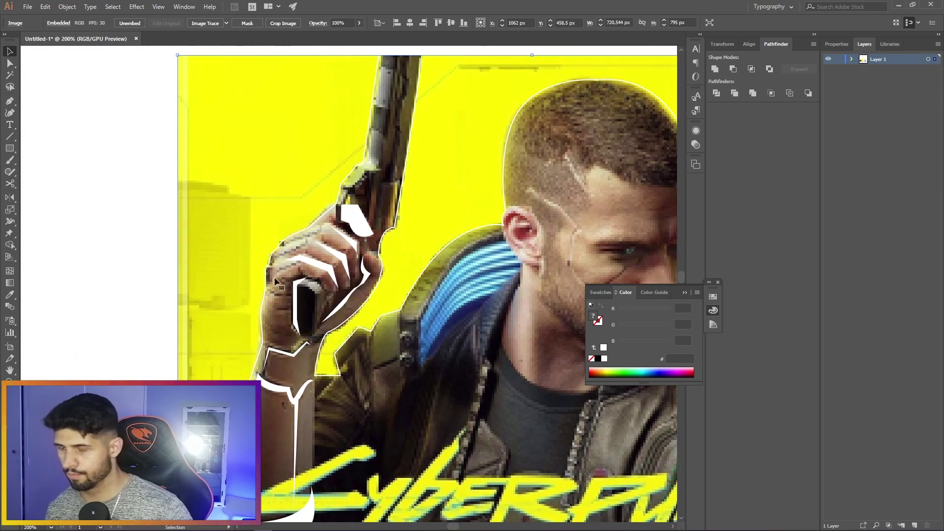
Draw white accent shapes along the gun barrel and down the jagged jacket lapel beside the neck
key("p")
key("v")
key("p")
left_click(343, 159)
left_click(330, 209)
left_click(360, 242)
left_click(349, 246)
left_click(315, 207)
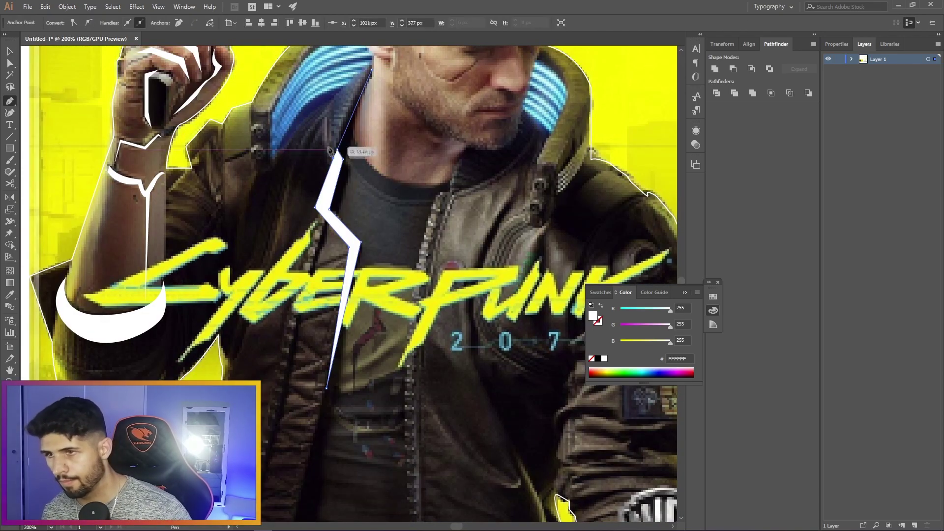
left_click(372, 69)
Draw a curved white shape along the inner edge of the collar on the gun-hand side
left_click_drag(344, 98, 369, 217)
left_click(296, 291)
left_click(293, 227)
left_click_drag(344, 183, 337, 243)
Draw a white shape from beneath the ear along the jawline to the chin
left_click(372, 215)
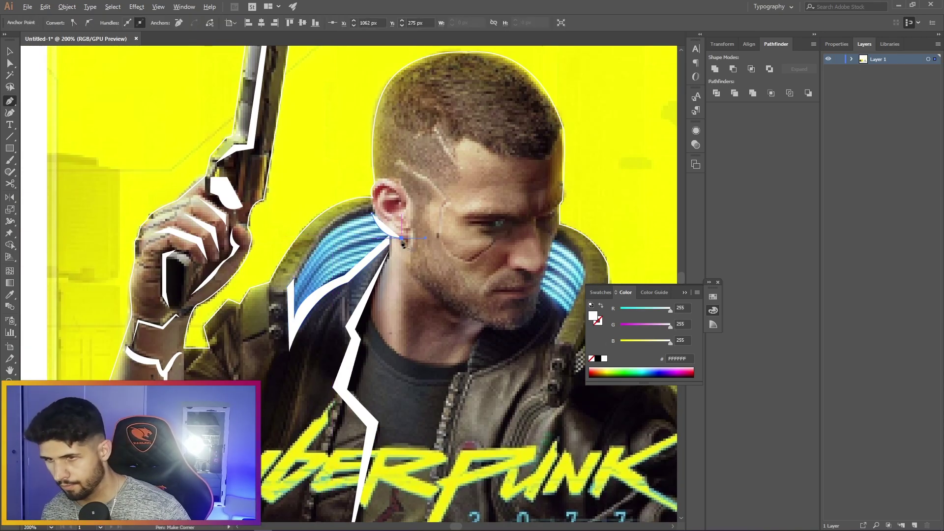
left_click(455, 313)
left_click(535, 318)
left_click(457, 308)
left_click(407, 256)
left_click(372, 215)
Draw white shapes for the nose and eyebrow, and trace the cheek line around the eye as a white stroke without fill
left_click(535, 210)
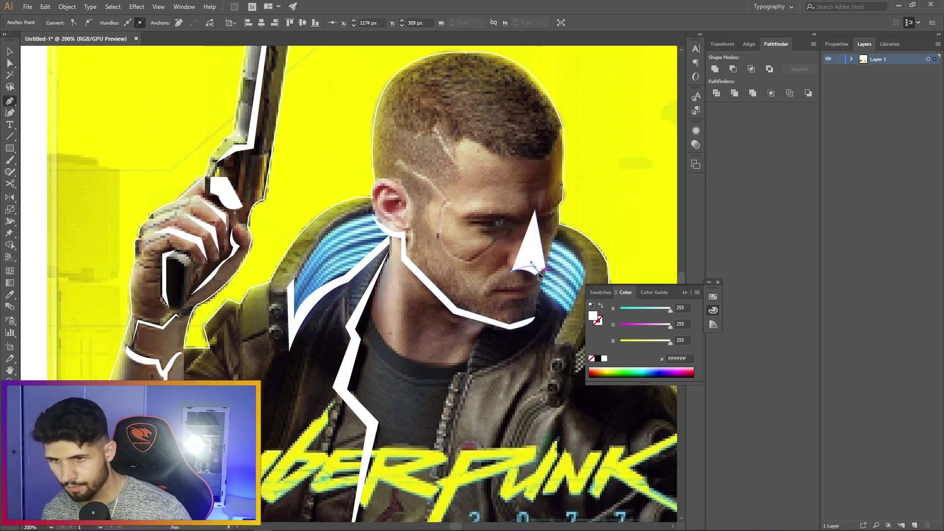
left_click(511, 242)
left_click(496, 242)
left_click(470, 260)
left_click(447, 197)
left_click(399, 160)
key("shift+x")
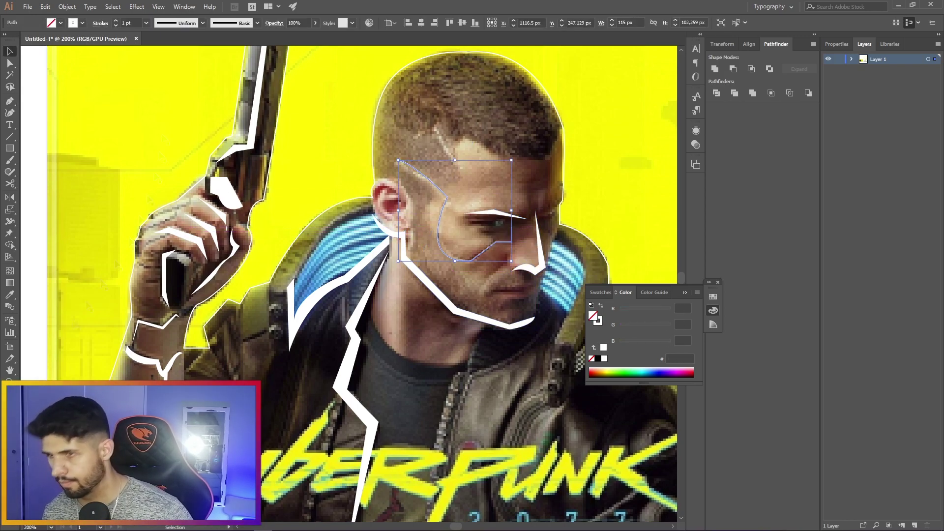
Trace the temple scar and the forehead hairline with white line accents
left_click(436, 125)
left_click(499, 154)
left_click(535, 160)
Try drawing the accents on the collar at the lowered-arm side, and undo the last points
left_click_drag(545, 339, 442, 186)
left_click(440, 140)
left_click(463, 160)
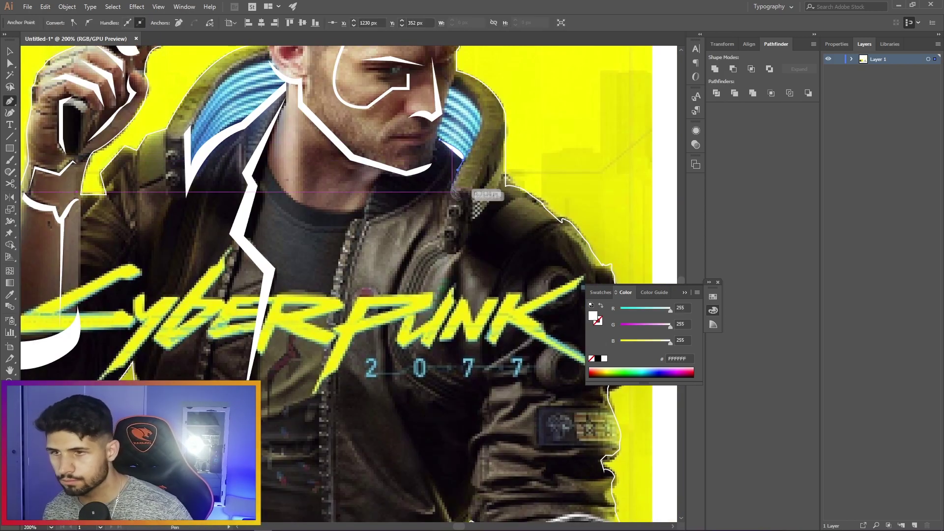
left_click(452, 187)
left_click(443, 252)
left_click(473, 230)
left_click(495, 142)
key("ctrl+z")
key("ctrl+z")
key("ctrl+z")
key("ctrl+z")
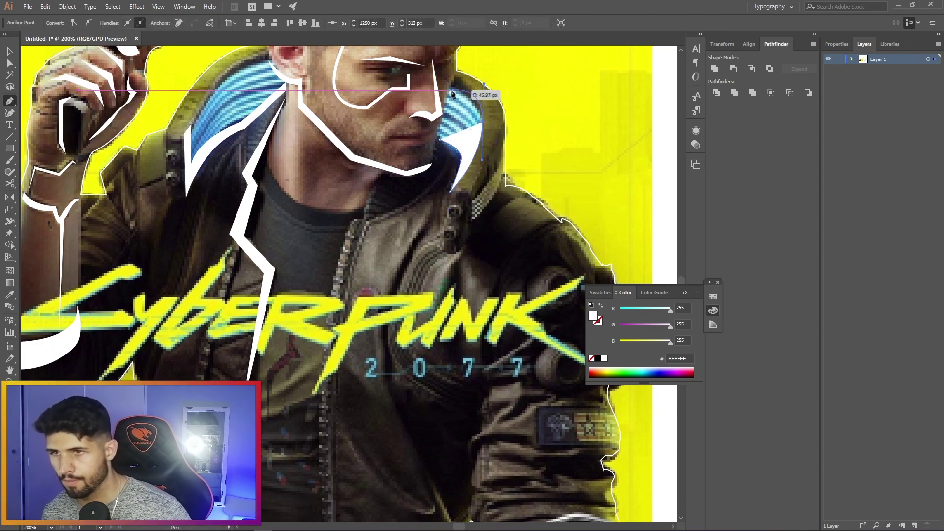
Draw a white sliver along the inner edge of the collar on the lowered-arm side and an angular accent beneath its buckle
left_click(453, 186)
left_click(458, 163)
left_click(442, 140)
key("v")
left_click(446, 213)
Draw a long tapering white shape from beneath the chin down the jacket's zipper edge
left_click(376, 176)
left_click(366, 215)
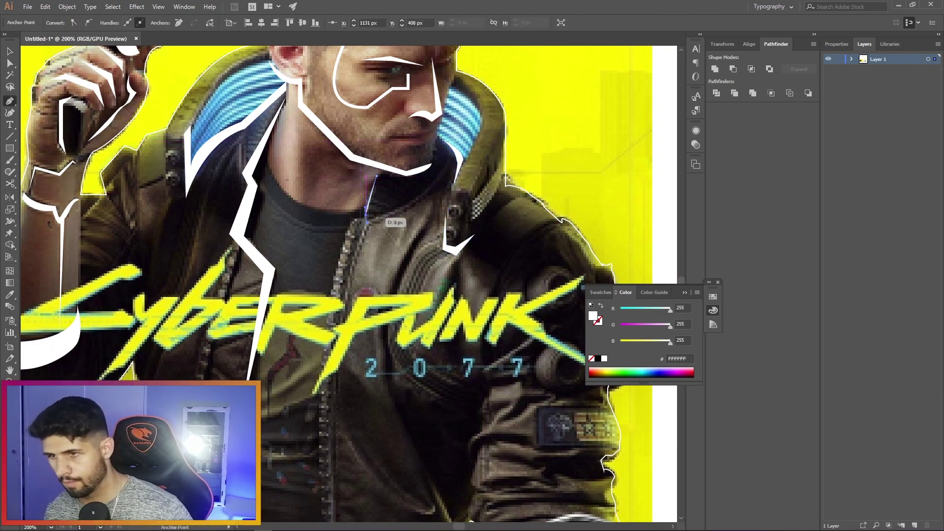
left_click_drag(364, 256, 401, 220)
left_click(354, 388)
left_click(412, 141)
key("v")
left_click(449, 241)
key("p")
Draw long thin white slivers down both front edges of the open jacket to its hem
left_click_drag(344, 275, 518, 275)
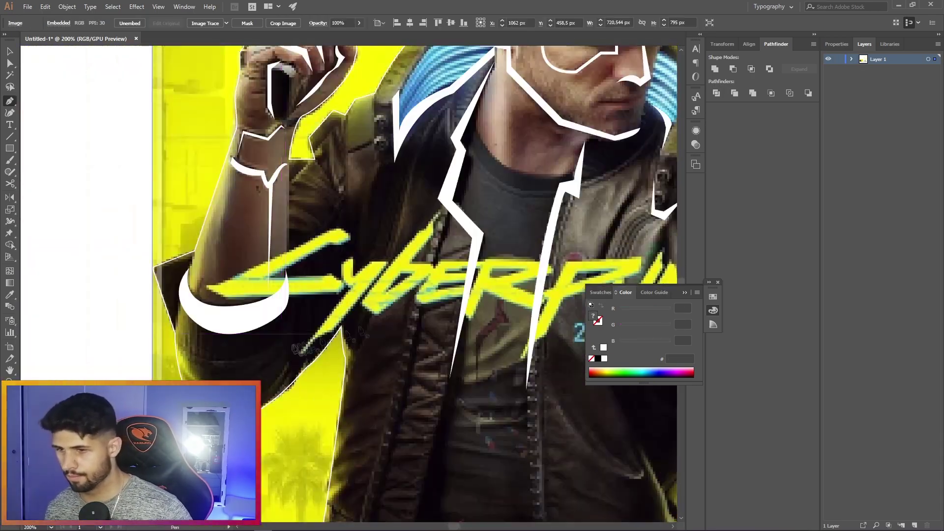
left_click(444, 242)
left_click_drag(442, 344, 378, 203)
left_click(295, 445)
left_click(487, 449)
left_click(480, 209)
left_click_drag(516, 246, 299, 341)
left_click_drag(392, 380, 407, 288)
Draw a wavy white accent along the inner edge of the lowered sleeve
left_click(430, 211)
left_click_drag(425, 255, 431, 269)
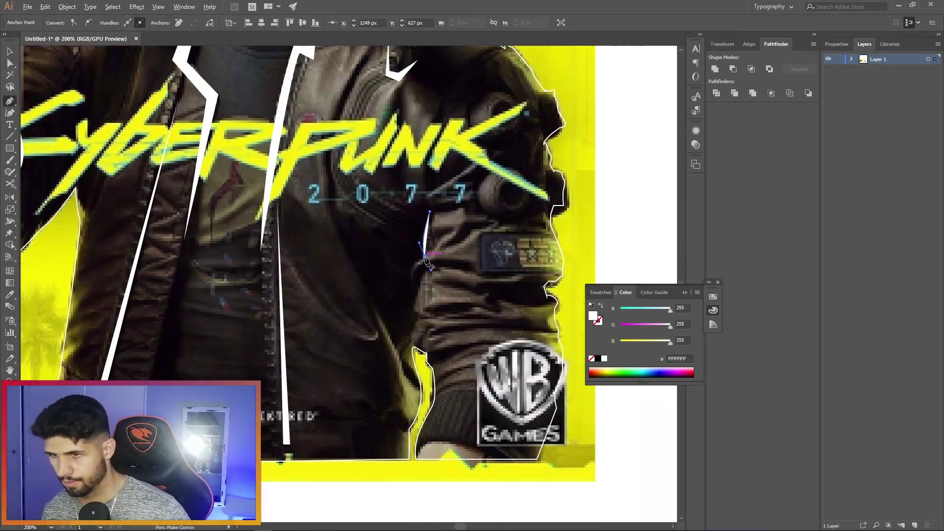
left_click(415, 295)
left_click(414, 334)
left_click(421, 319)
left_click(420, 295)
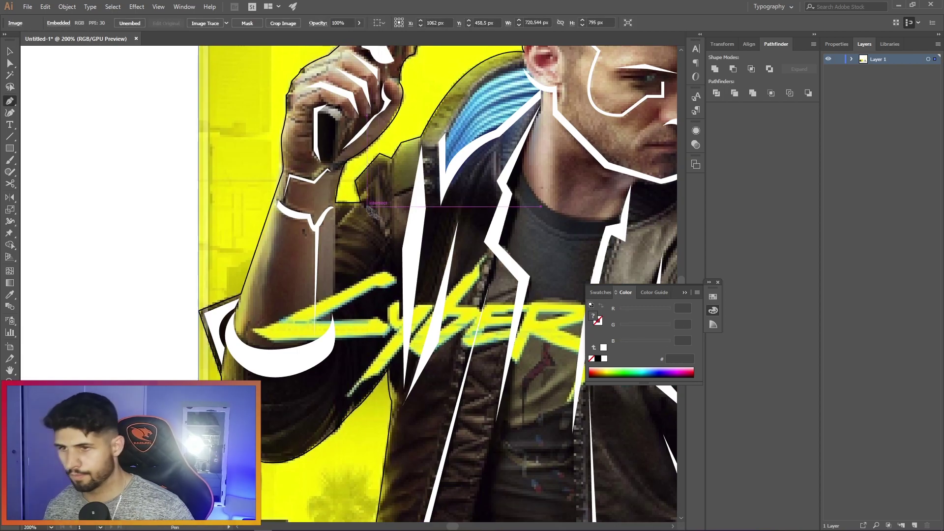
Replace the pen-drawn circle on the lowered sleeve with ellipses, and subtract them into white crescents on the two round pads
left_click(386, 241)
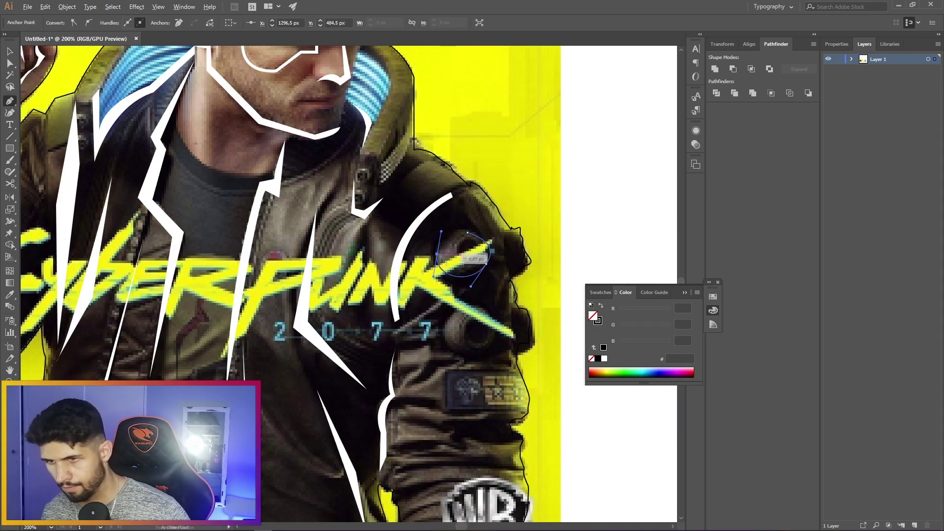
left_click(407, 236)
key("Delete")
key("l")
key("v")
mouse_move(446, 231)
left_mouse_down()
mouse_move(489, 274)
mouse_move(470, 240)
mouse_move(489, 346)
left_mouse_up()
left_click(733, 70)
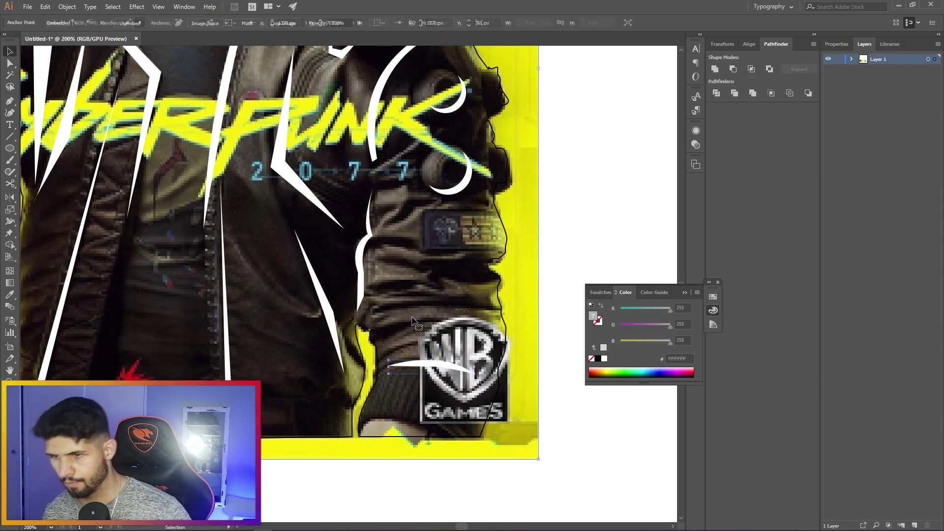
Add the remaining white slivers on the sleeve cuff and lower jacket, and fill the character silhouette black
left_click(384, 303)
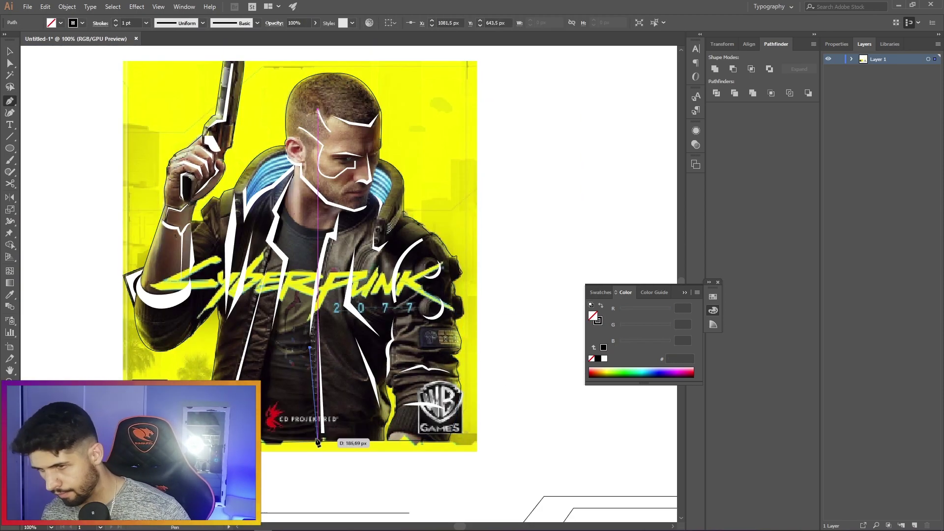
left_click(316, 434)
left_click(310, 349)
left_click(225, 332)
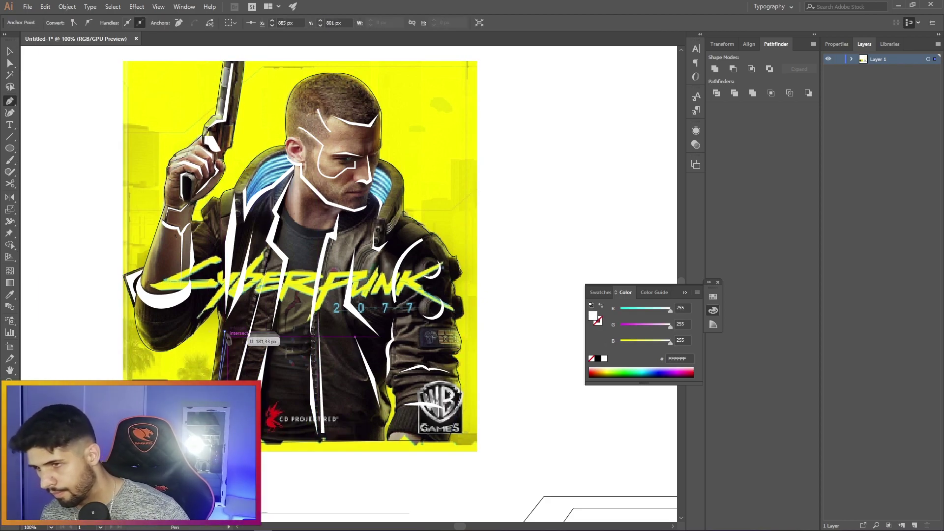
left_click(326, 341)
left_click_drag(354, 385, 377, 398)
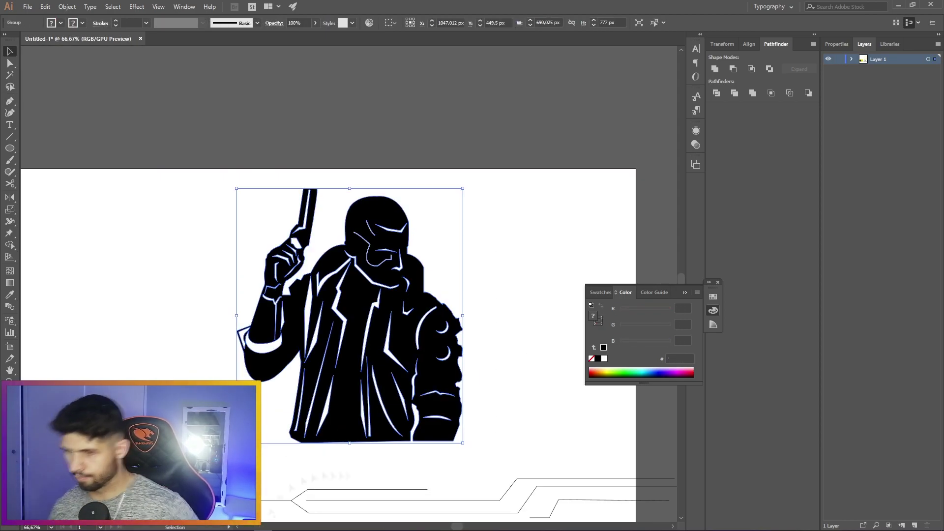
Switch to Photoshop and paste the character as a smart object, scaled to about 113 × 127 px on the yellow band
mouse_move(191, 526)
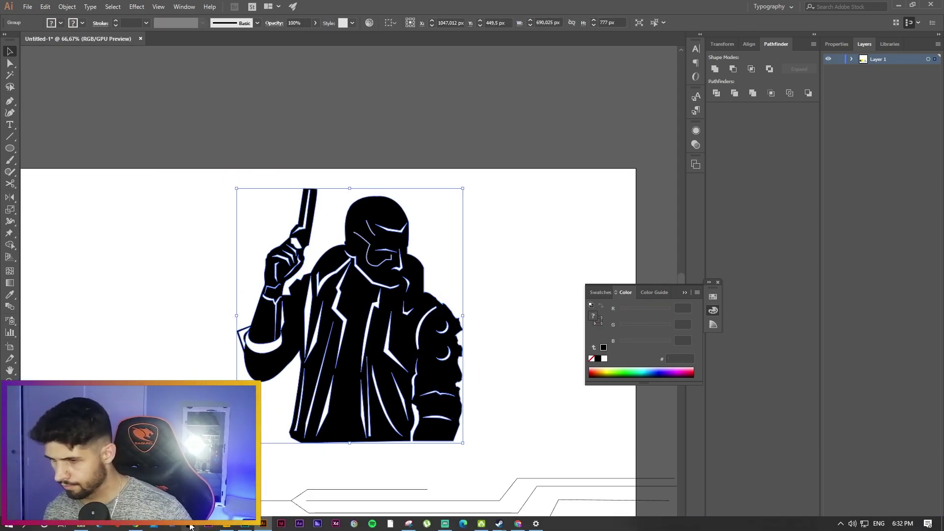
left_click(243, 525)
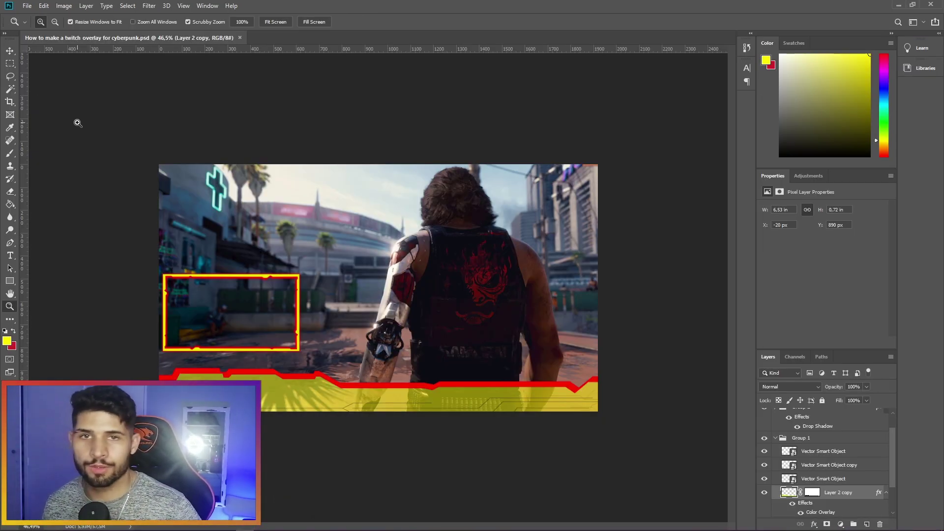
scroll(269, 293, "up", 1)
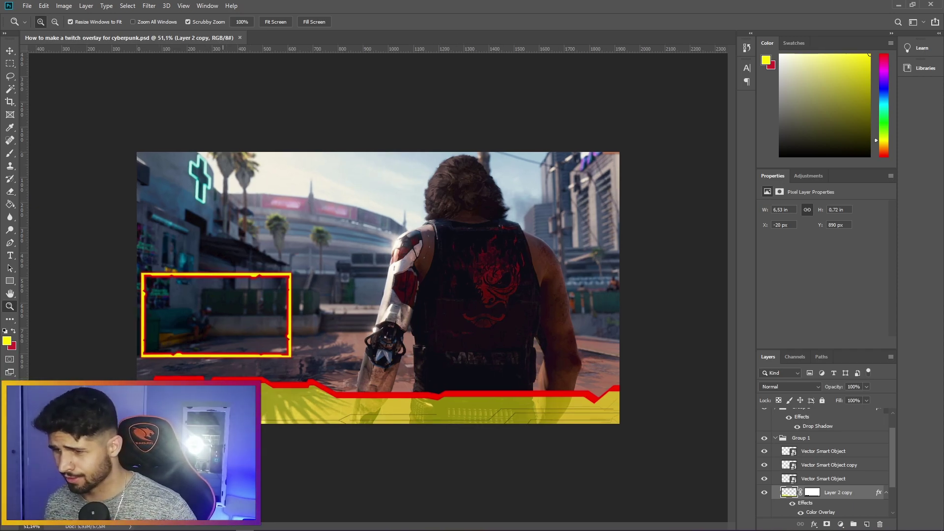
key("v")
key("ctrl+v")
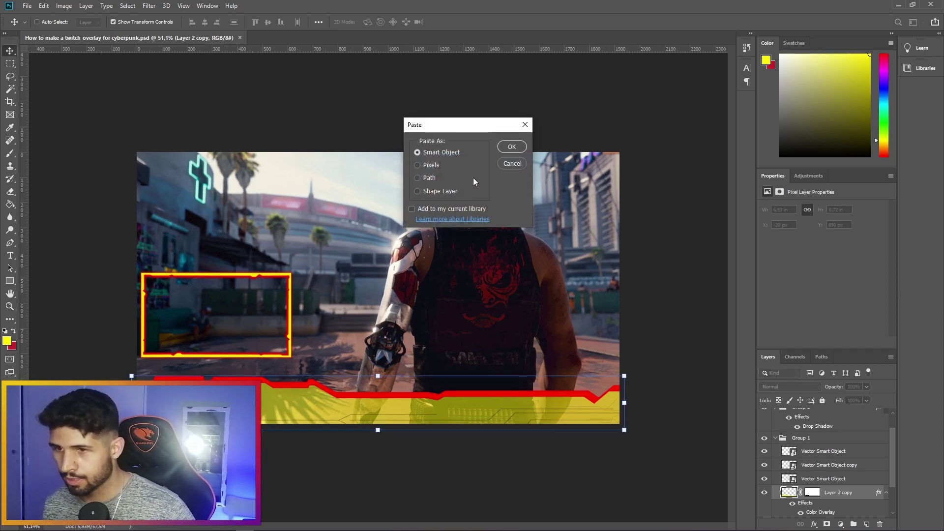
left_click(499, 150)
left_click_drag(499, 147, 286, 392)
key("Return")
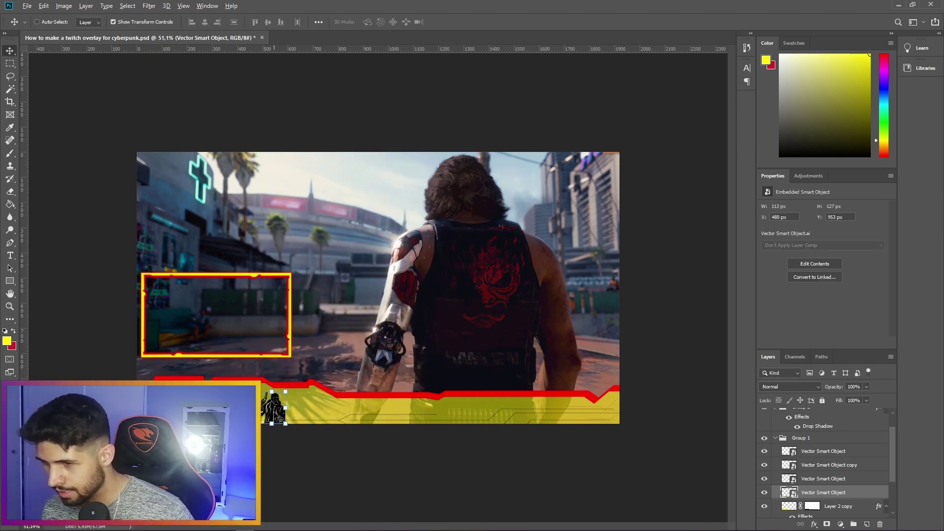
Duplicate the character smart object and place a copy farther along the yellow band
key("ctrl+plus")
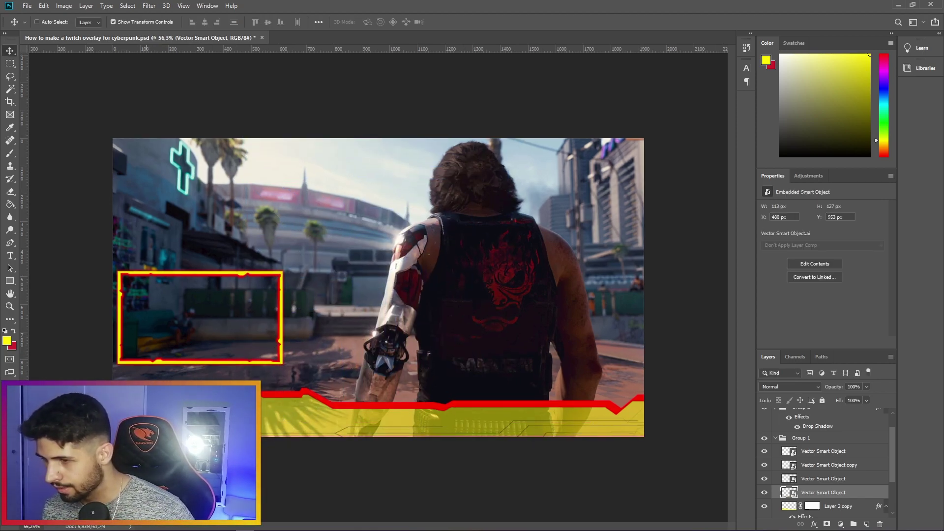
left_click_drag(208, 433, 490, 431)
right_click(276, 422)
left_click(282, 427)
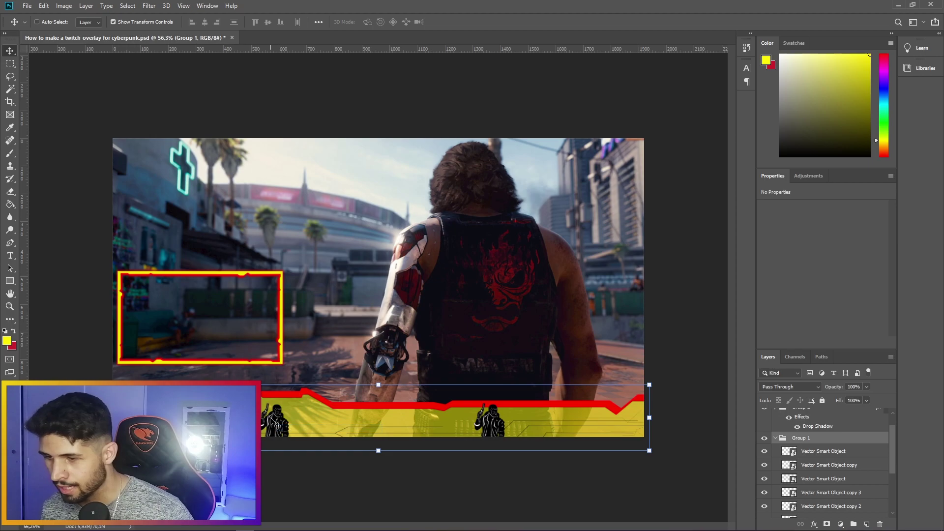
Select the character copy nearer the webcam frame and move it along the band to about X 614 px, Y 957 px
right_click(271, 419)
left_click(281, 433)
left_click_drag(277, 419, 312, 413)
key("z")
key("v")
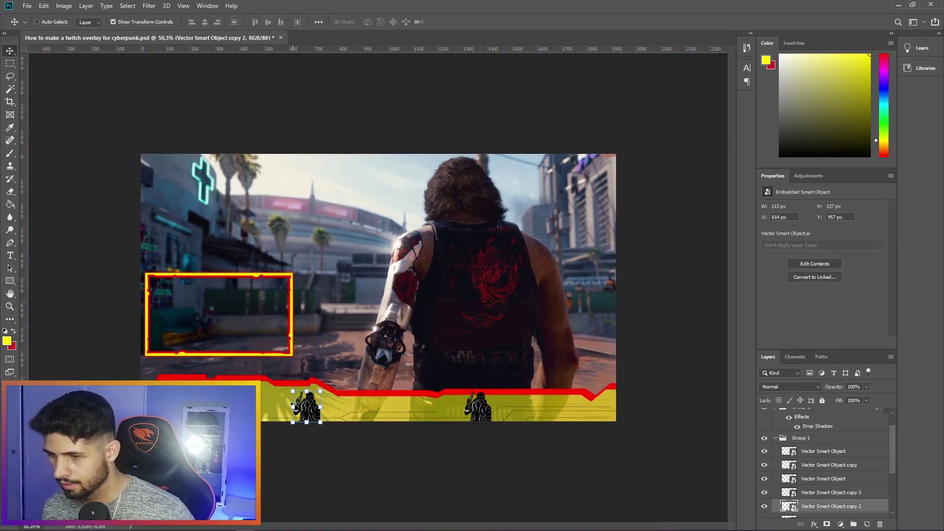
key("z")
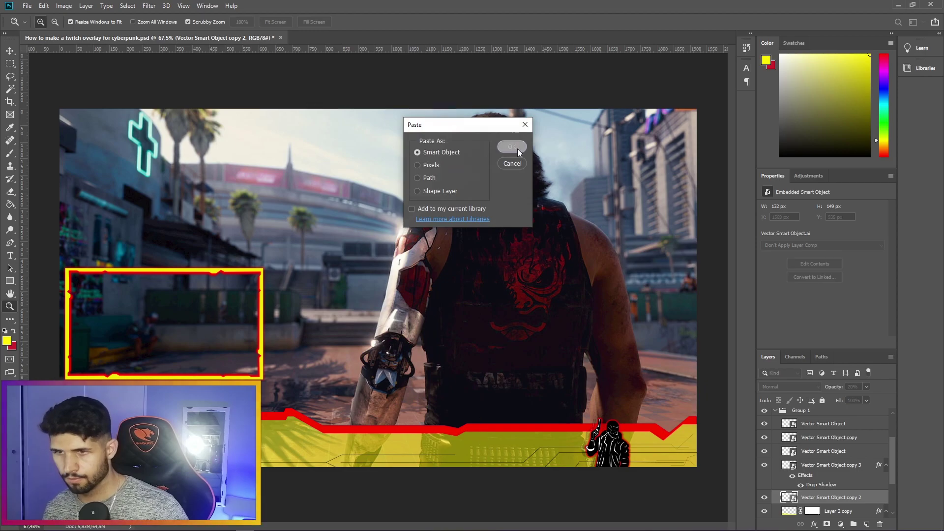
Paste the copied artwork as a smart object, position it with the character on the band, and select Layer 2
left_click(513, 145)
left_click_drag(620, 443, 588, 444)
left_click(818, 485)
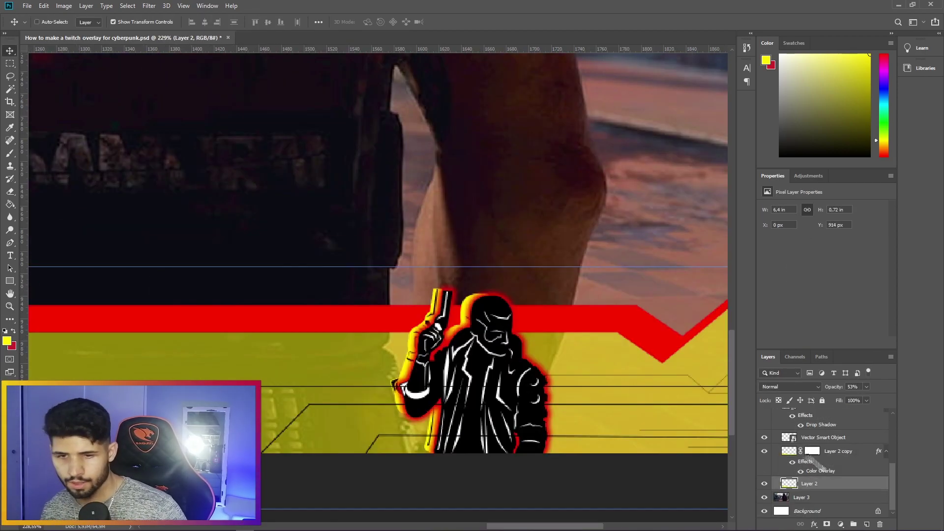
Select the Vector Smart Object layer directly above Layer 2 copy together with Vector Smart Object copy 3
scroll(820, 464, "up", 1)
left_click(820, 465)
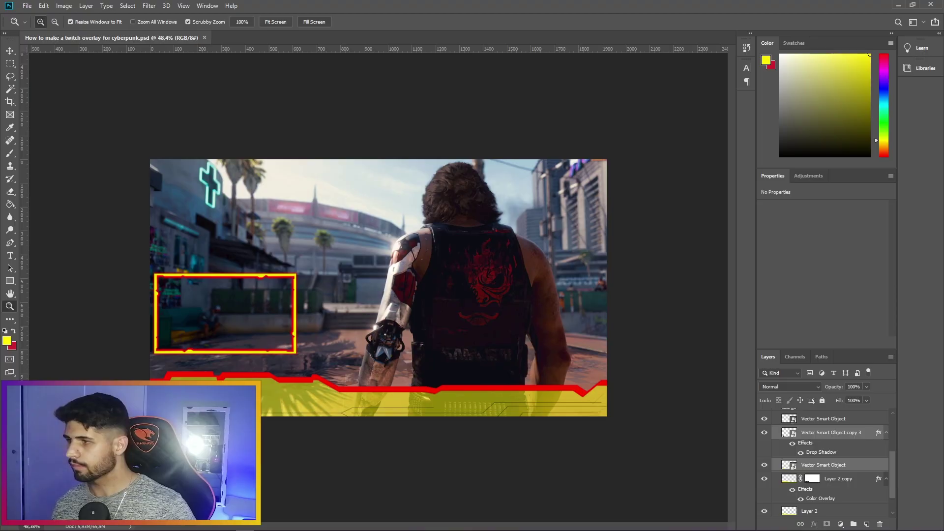